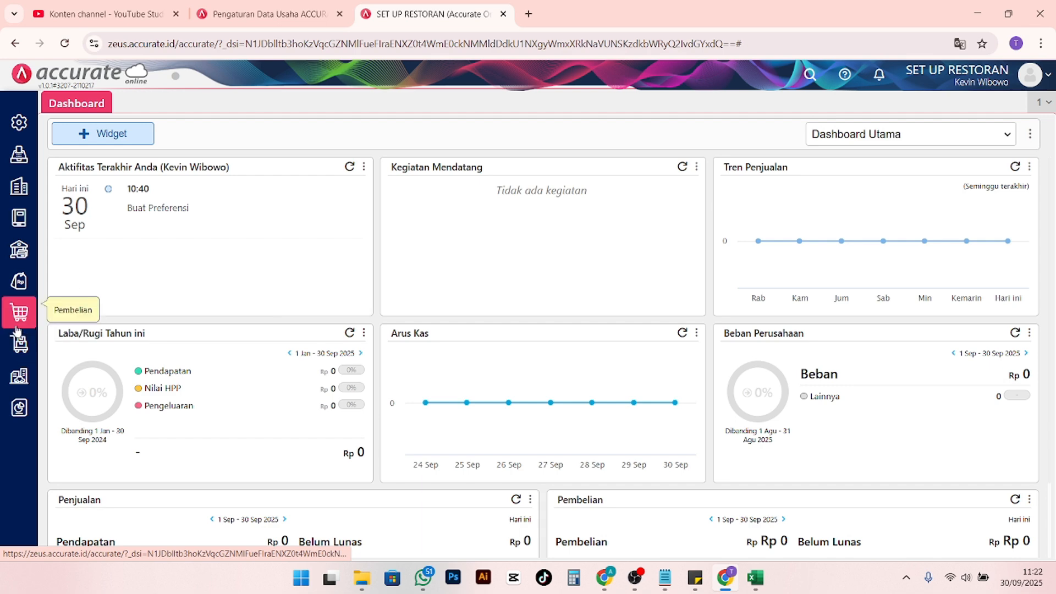
Open the Barang & Jasa list from the Persediaan module and start an import from Excel
{"action": "left_click", "coordinate": [20, 352]}
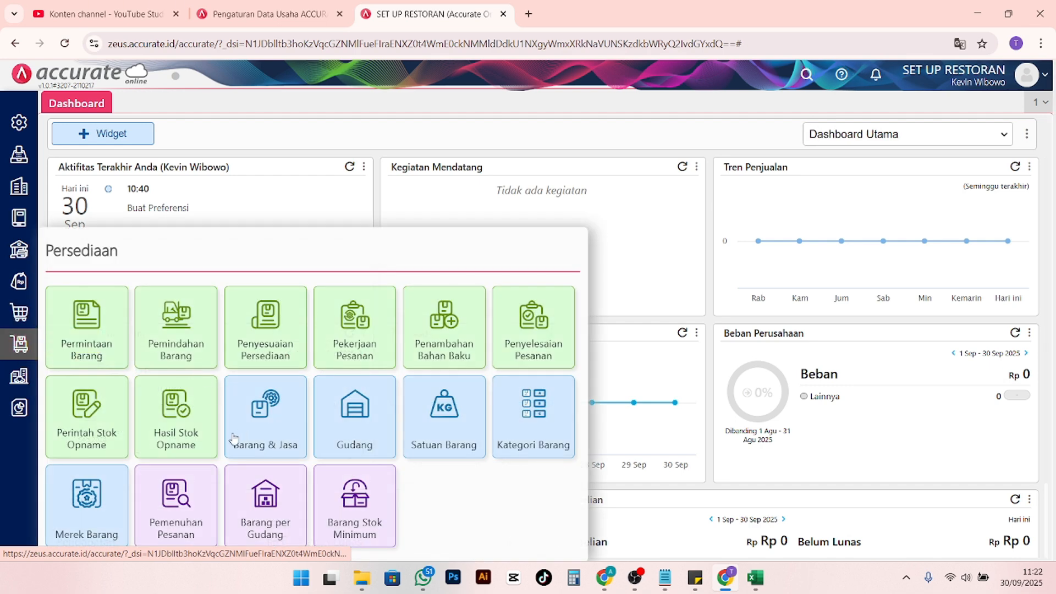
{"action": "left_click", "coordinate": [269, 410]}
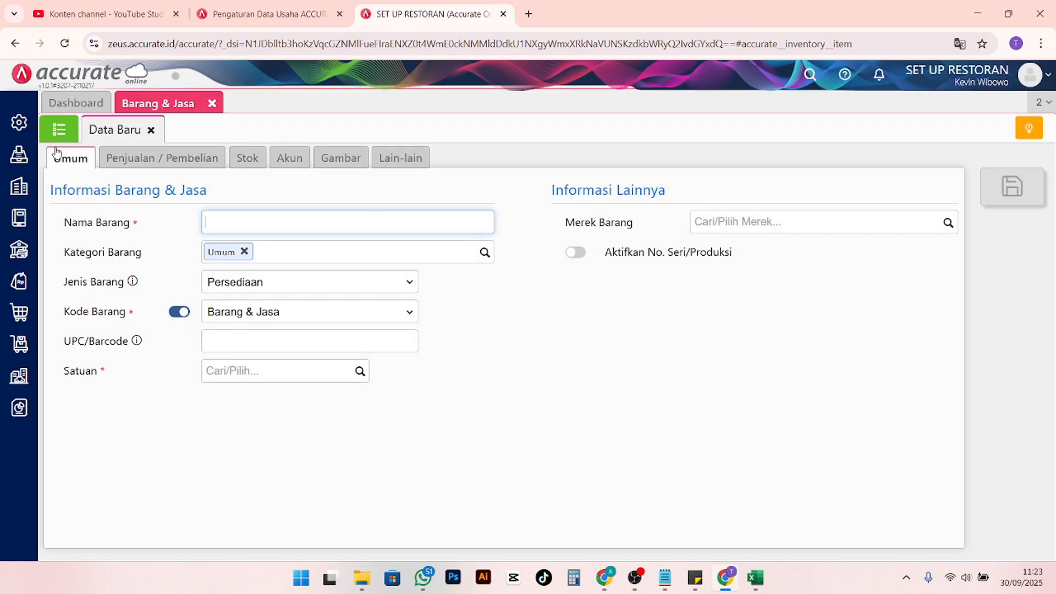
{"action": "left_click", "coordinate": [71, 125]}
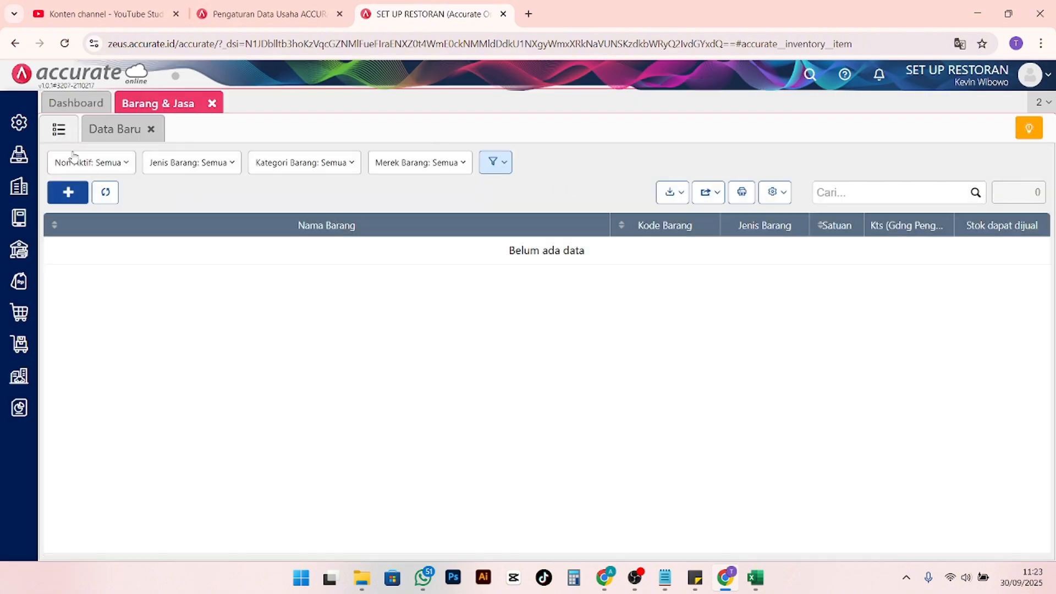
{"action": "left_click", "coordinate": [680, 201]}
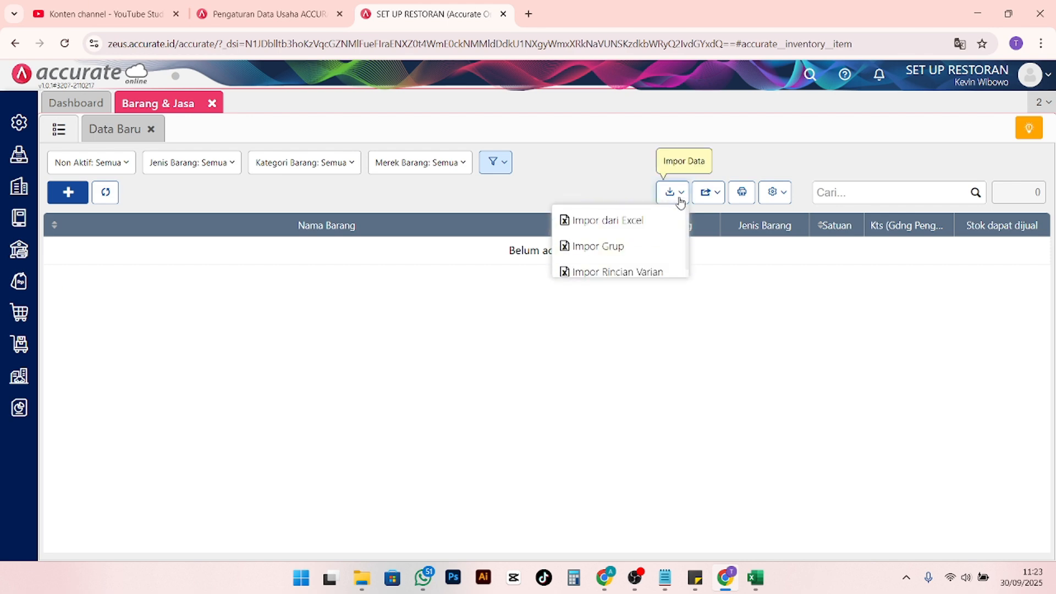
{"action": "left_click", "coordinate": [609, 220]}
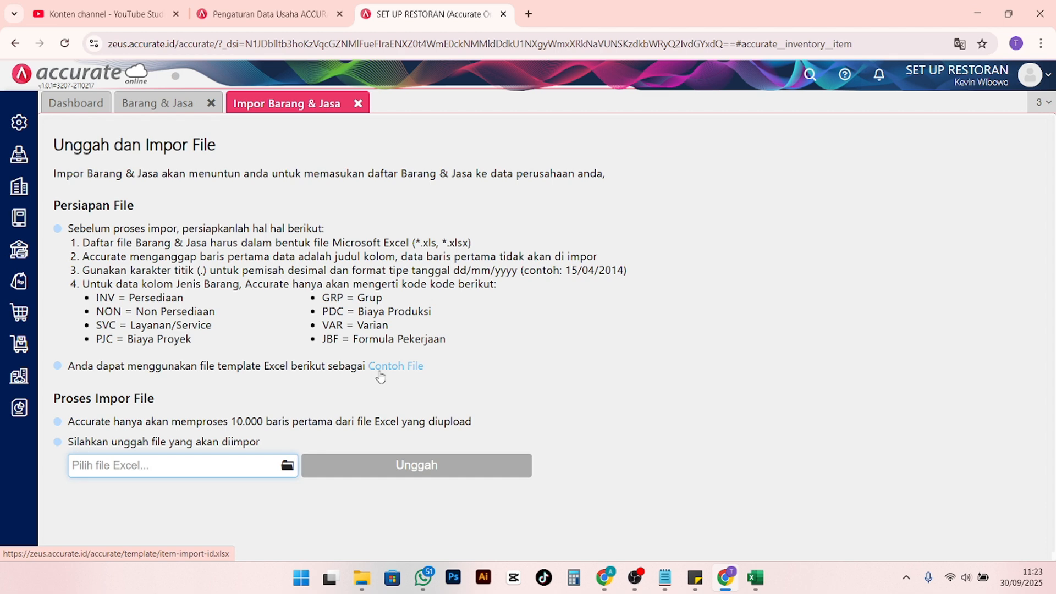
Return to the Barang & Jasa list, show its import options, and switch to the Barang dan Jasa workbook in Excel
{"action": "left_click", "coordinate": [164, 109]}
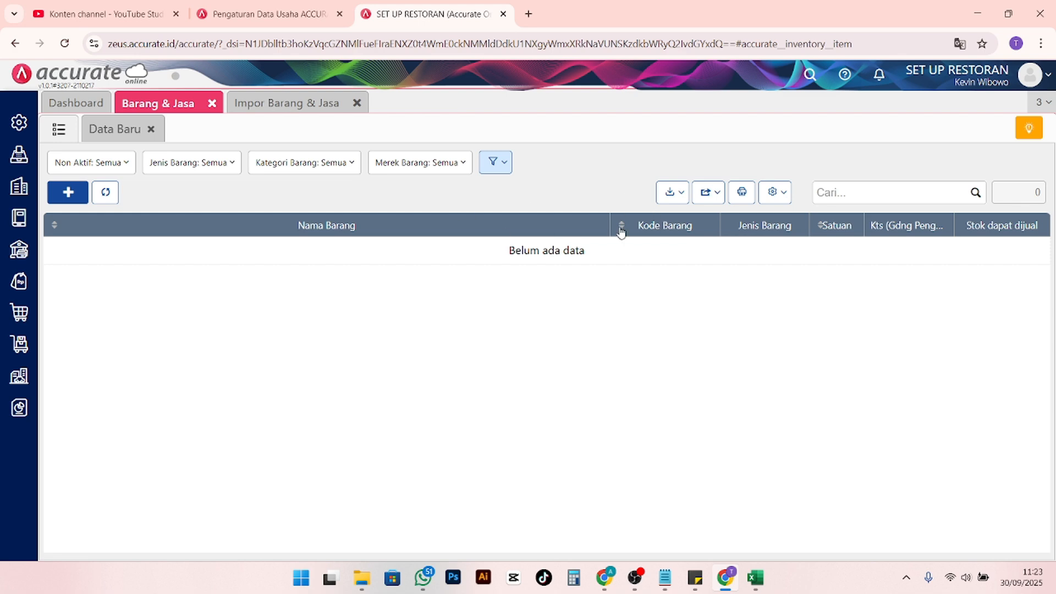
{"action": "left_click", "coordinate": [671, 193]}
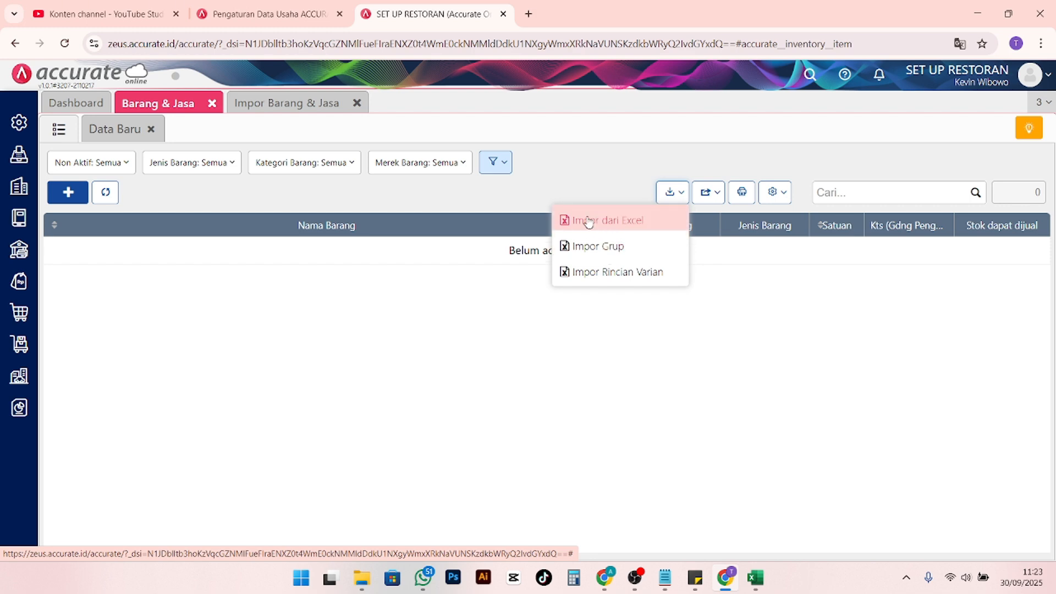
{"action": "mouse_move", "coordinate": [755, 578]}
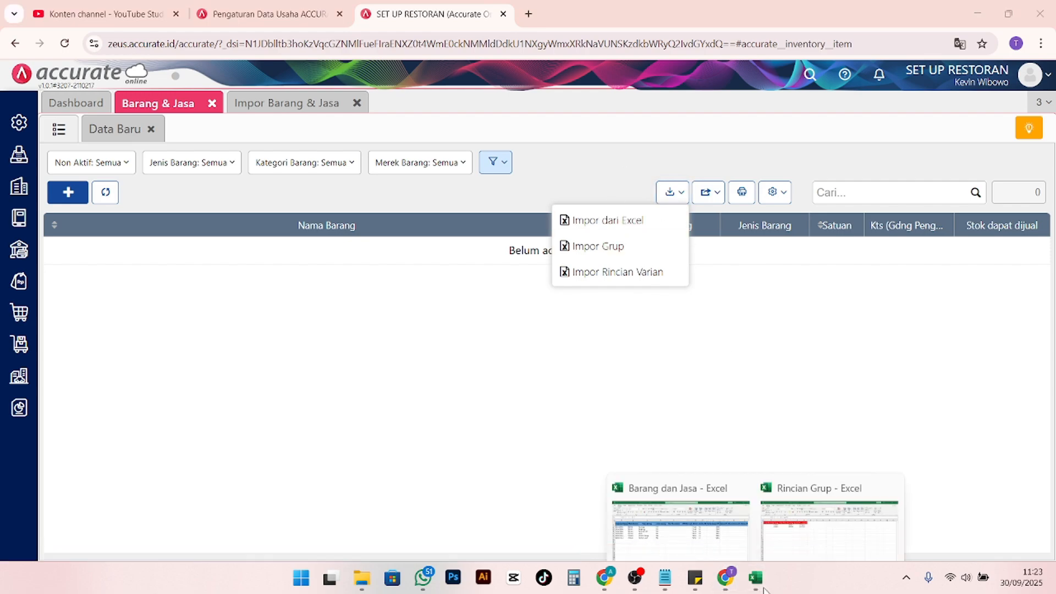
{"action": "left_click", "coordinate": [686, 504]}
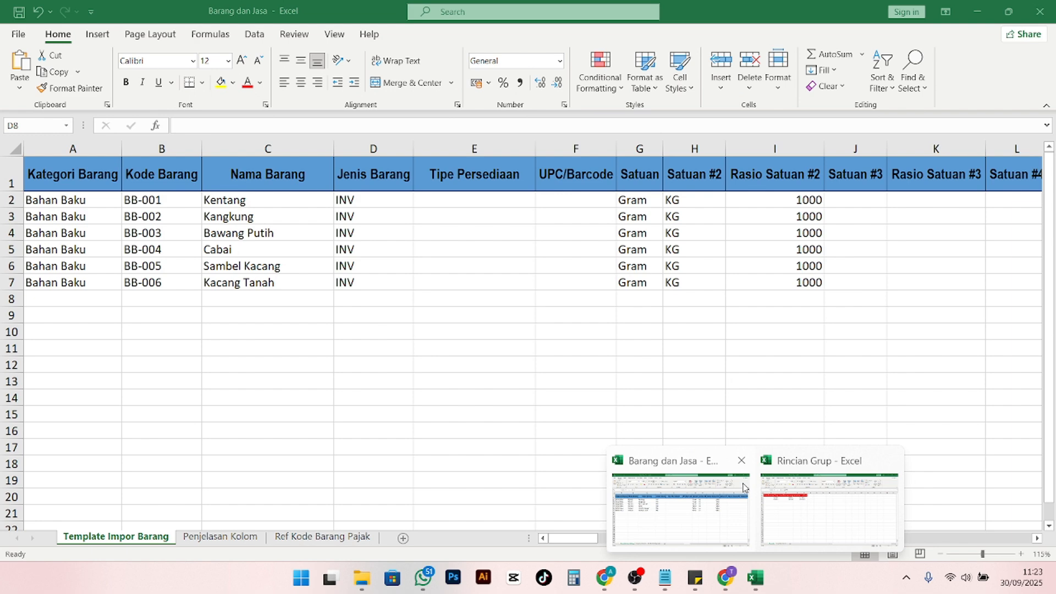
{"action": "left_click", "coordinate": [722, 494]}
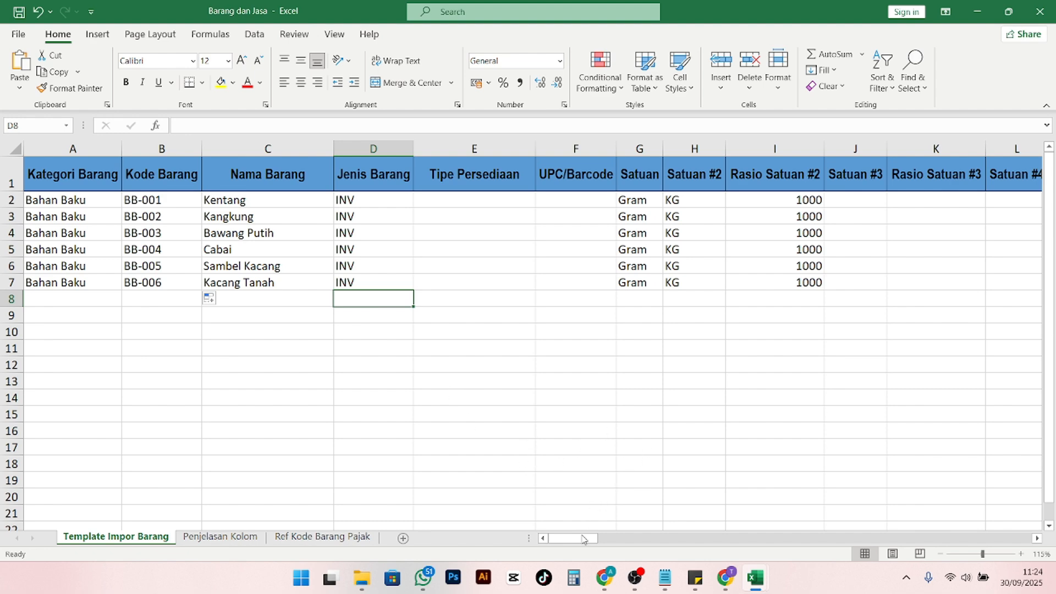
Look through the template's columns and the Ref Kode Barang Pajak and Penjelasan Kolom sheets, returning to Template Impor Barang
{"action": "left_click_drag", "start_coordinate": [584, 539], "coordinate": [562, 551]}
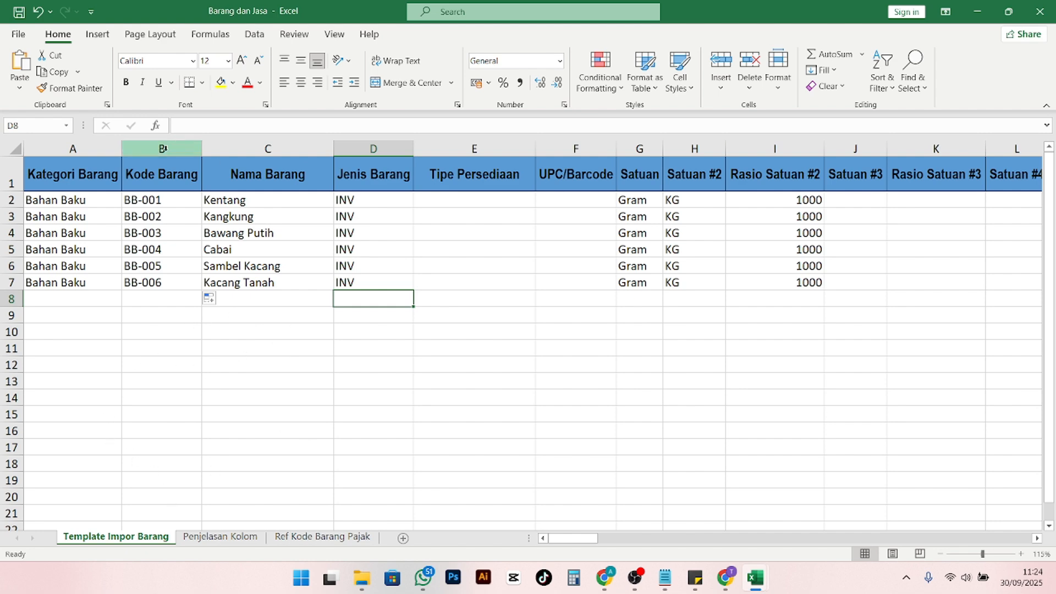
{"action": "left_click", "coordinate": [314, 540]}
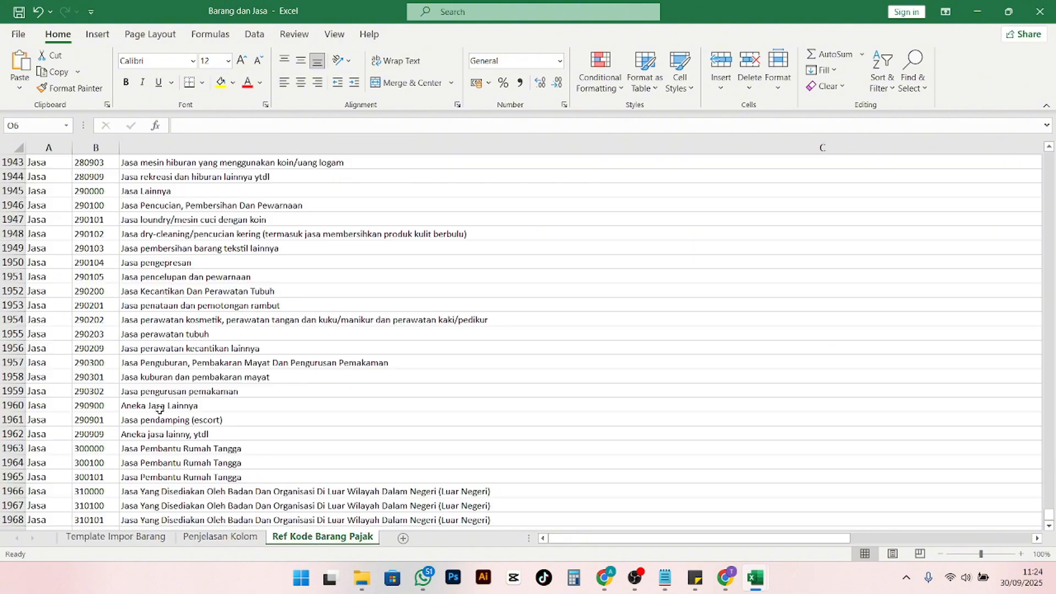
{"action": "scroll", "coordinate": [161, 413], "scroll_direction": "up", "scroll_amount": 8}
{"action": "scroll", "coordinate": [161, 414], "scroll_direction": "up", "scroll_amount": 4}
{"action": "left_click", "coordinate": [220, 536]}
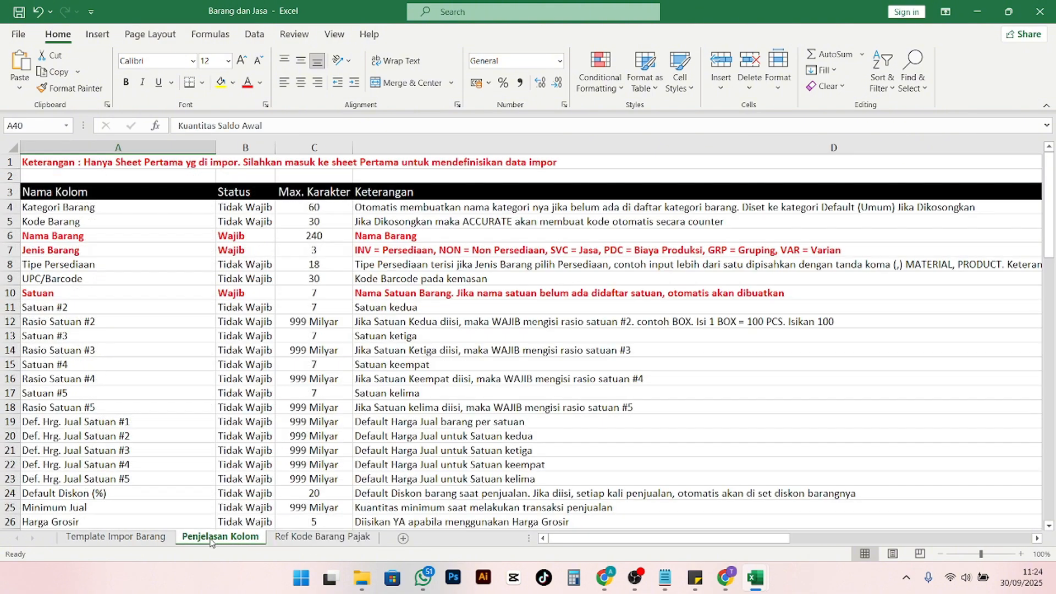
{"action": "left_click", "coordinate": [120, 537]}
{"action": "scroll", "coordinate": [129, 522], "scroll_direction": "up", "scroll_amount": 1}
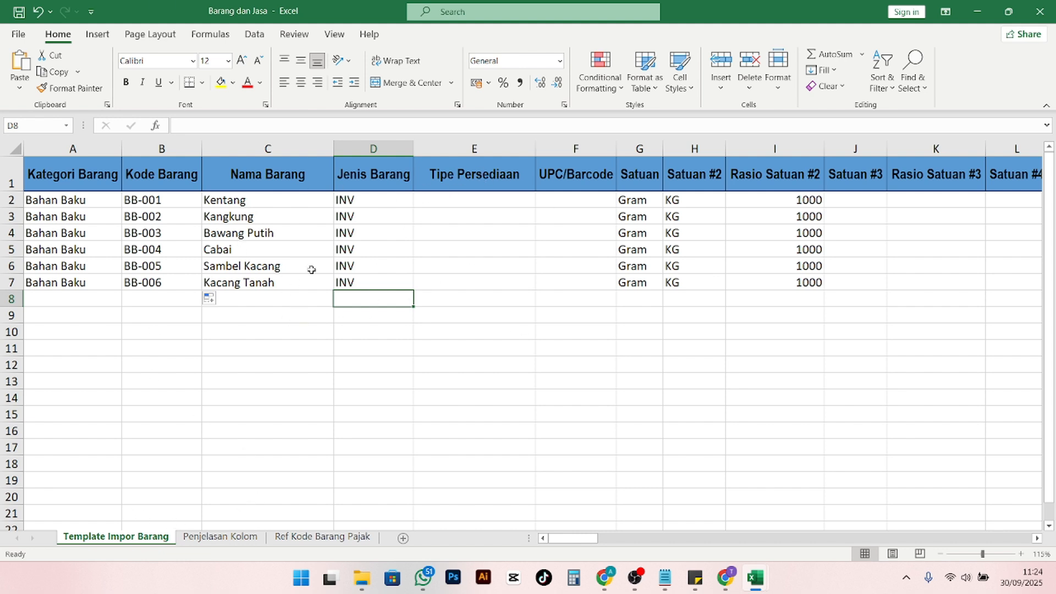
Compare the Template Impor Barang columns with their mandatory status in Penjelasan Kolom, ending on the Kategori Barang entry
{"action": "left_click", "coordinate": [212, 537]}
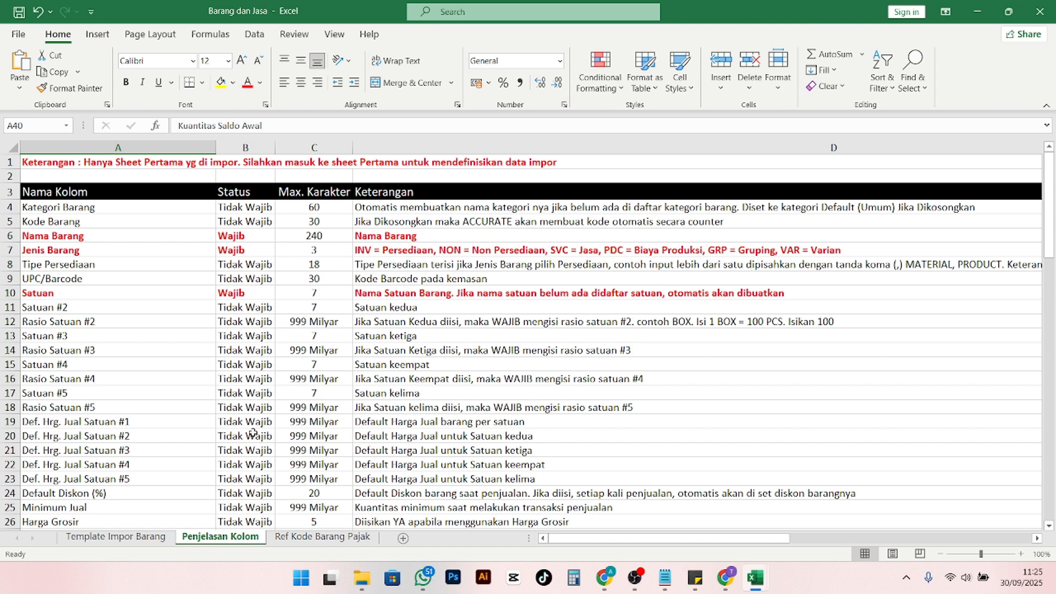
{"action": "left_click", "coordinate": [115, 537]}
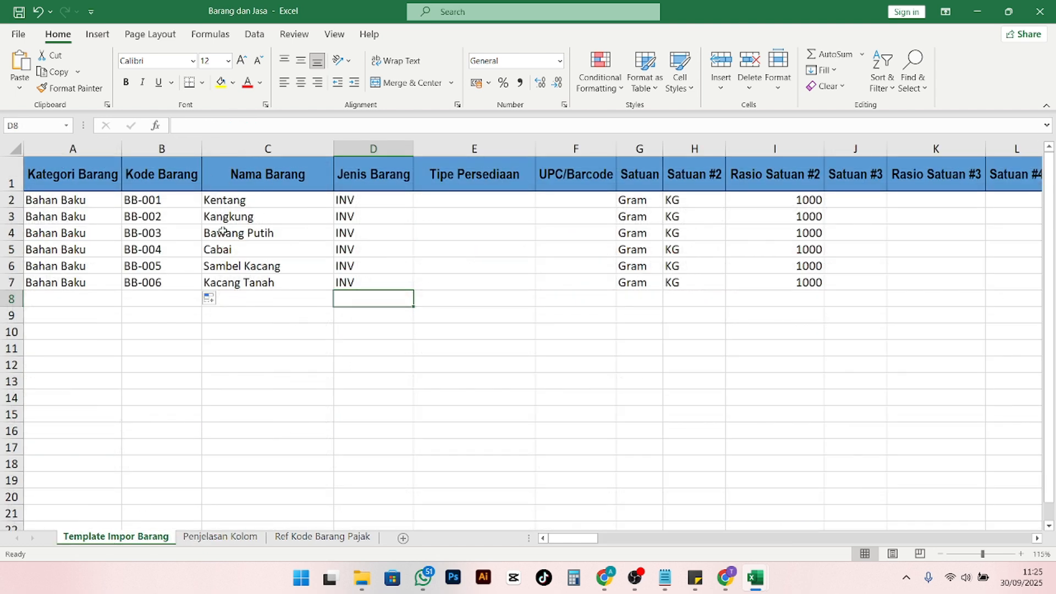
{"action": "left_click", "coordinate": [209, 538]}
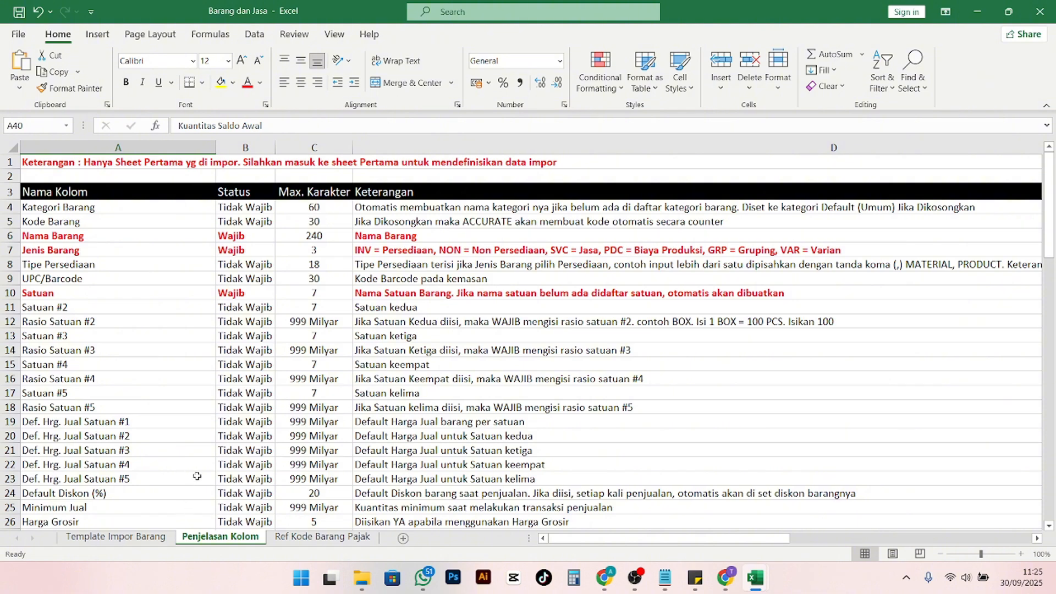
{"action": "left_click", "coordinate": [120, 536]}
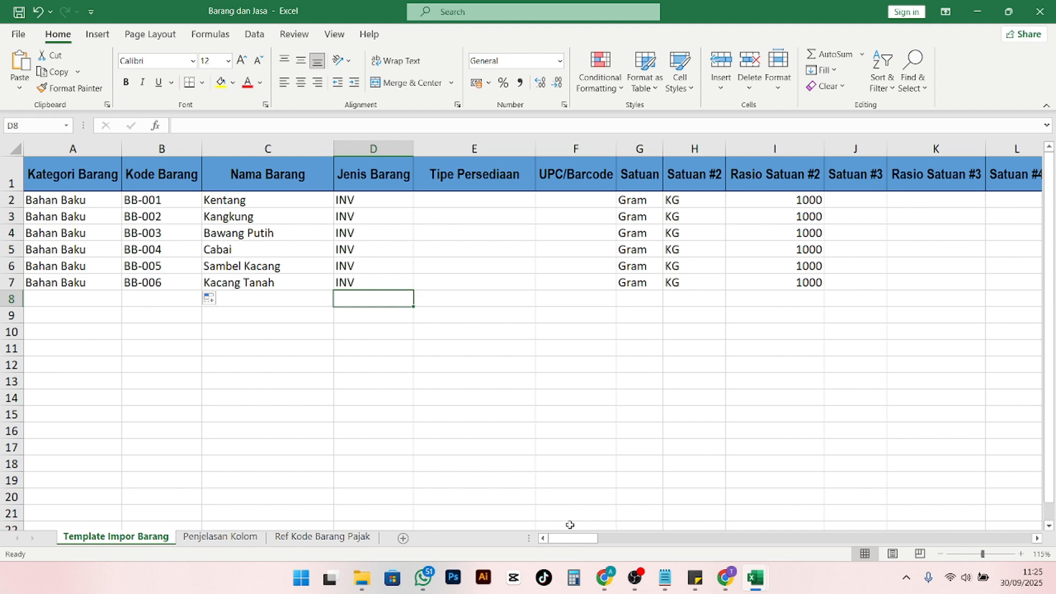
{"action": "left_click_drag", "start_coordinate": [570, 538], "coordinate": [549, 539]}
{"action": "left_click", "coordinate": [209, 538]}
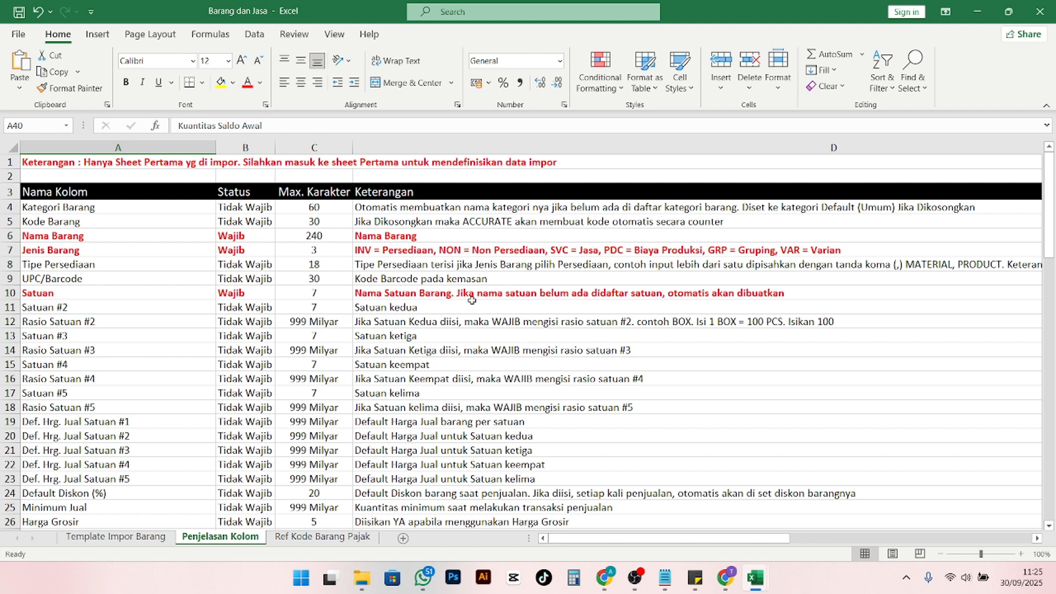
{"action": "left_click", "coordinate": [105, 207]}
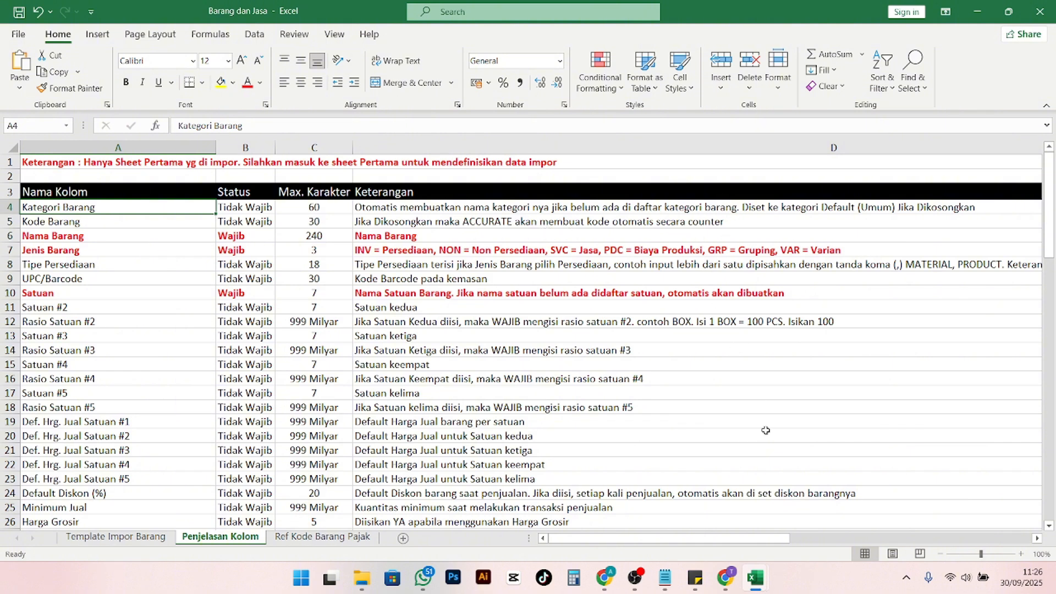
Switch to Accurate Online and view the list of existing item categories under Kategori Barang
{"action": "left_click", "coordinate": [725, 578]}
{"action": "left_click", "coordinate": [353, 199]}
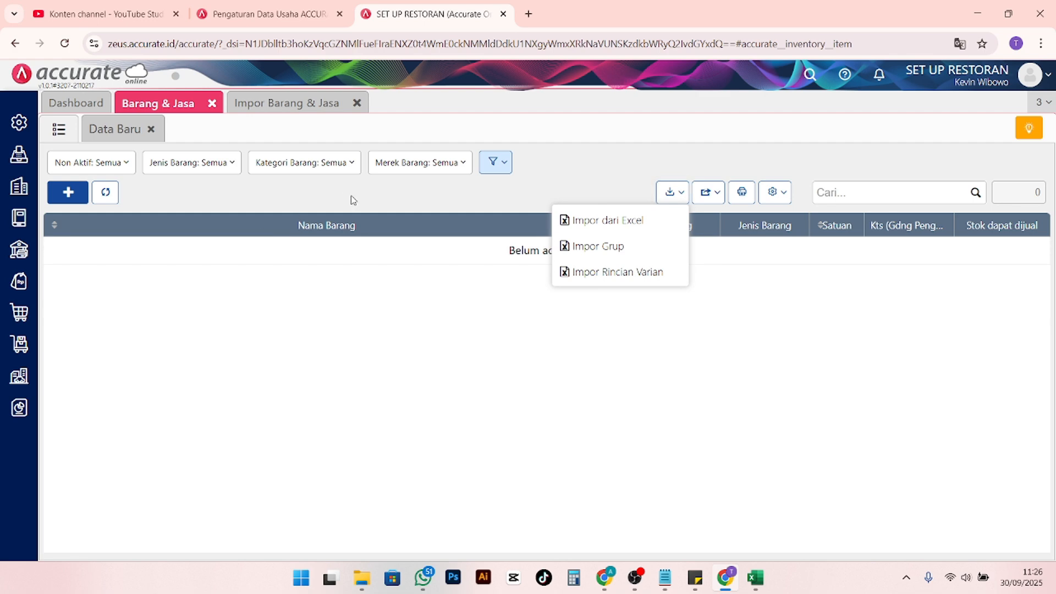
{"action": "left_click", "coordinate": [20, 344]}
{"action": "left_click", "coordinate": [516, 452]}
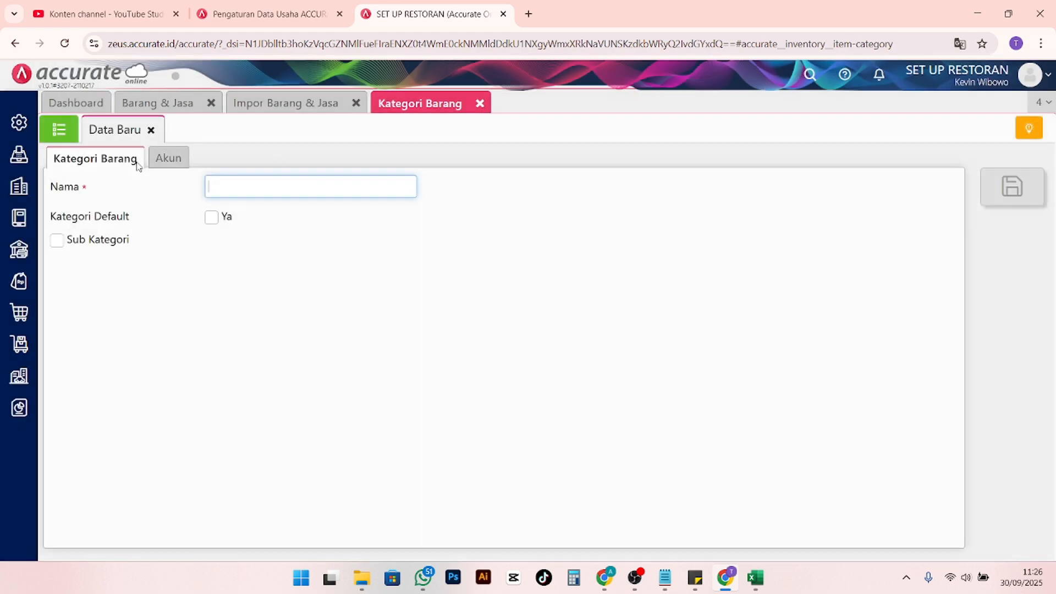
{"action": "left_click", "coordinate": [70, 139]}
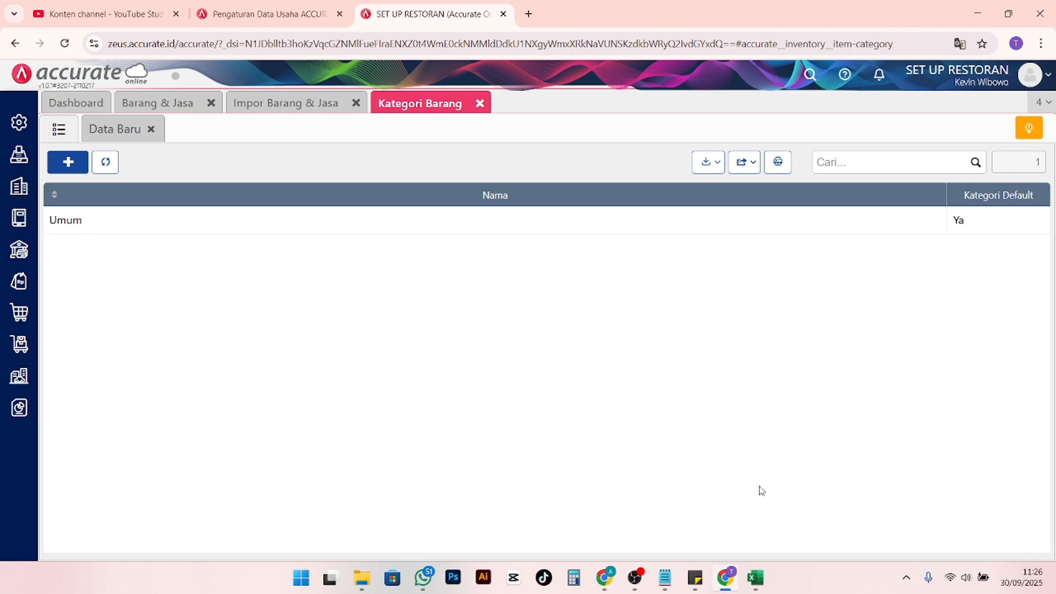
Switch to the Barang dan Jasa workbook in Excel and check the template's Kategori Barang and Kode Barang columns against Penjelasan Kolom
{"action": "mouse_move", "coordinate": [756, 579]}
{"action": "left_click", "coordinate": [719, 523]}
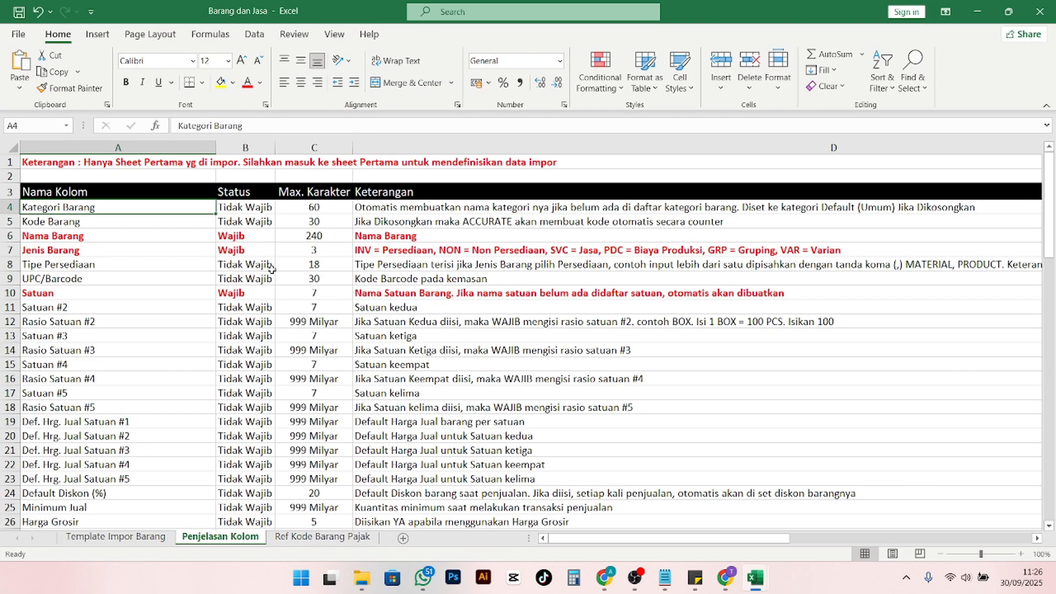
{"action": "left_click", "coordinate": [119, 536]}
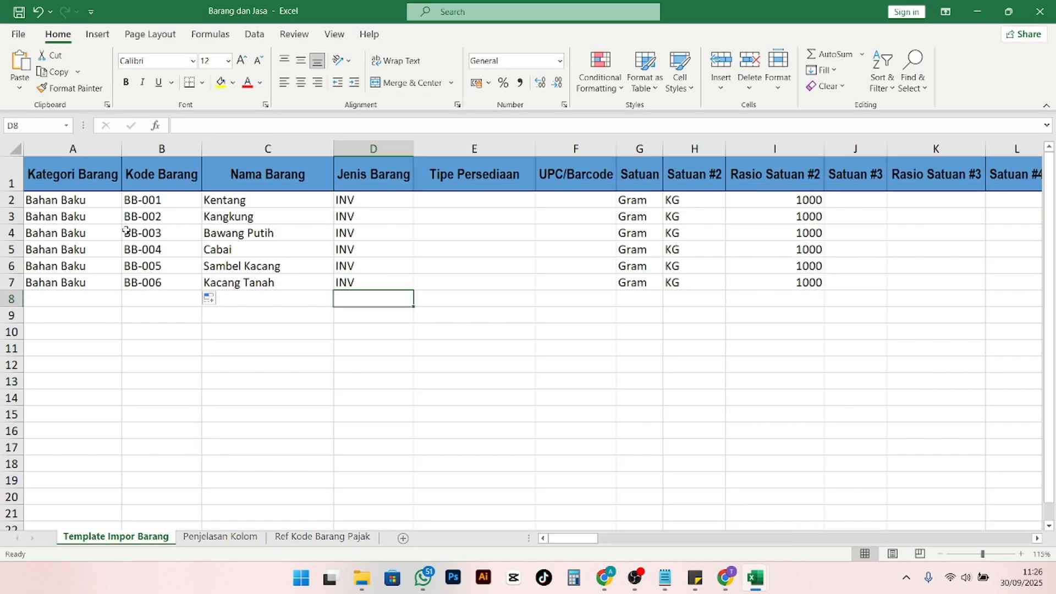
{"action": "left_click", "coordinate": [220, 537]}
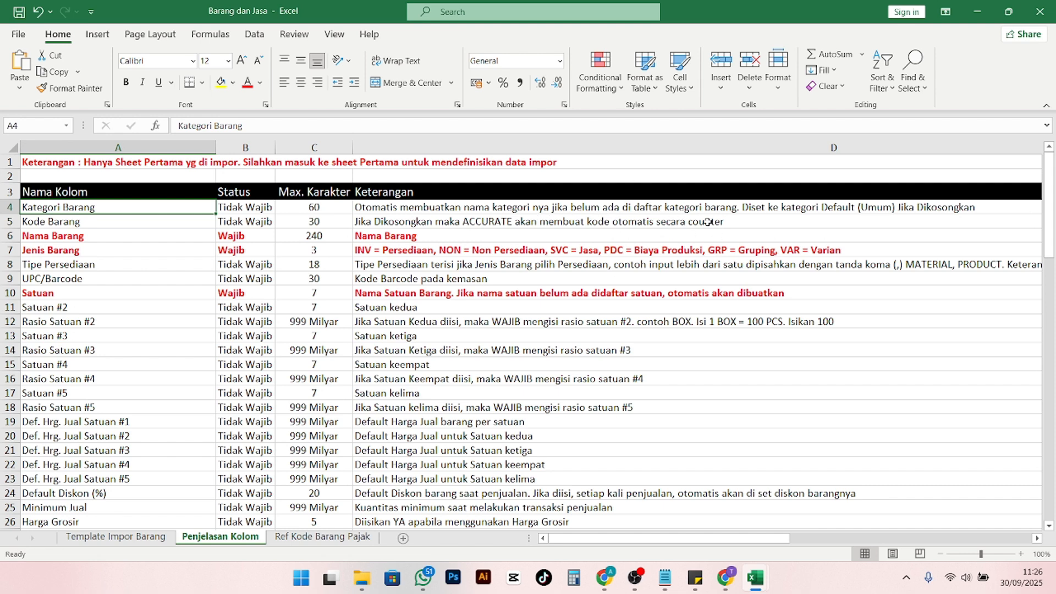
{"action": "left_click", "coordinate": [150, 536]}
{"action": "left_click", "coordinate": [50, 199]}
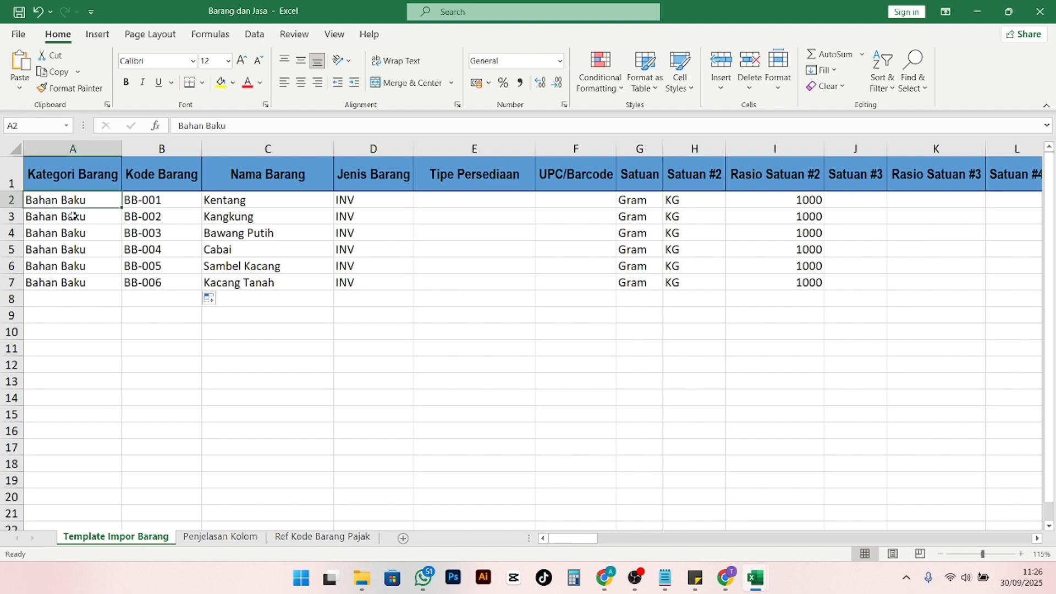
{"action": "left_click", "coordinate": [237, 536]}
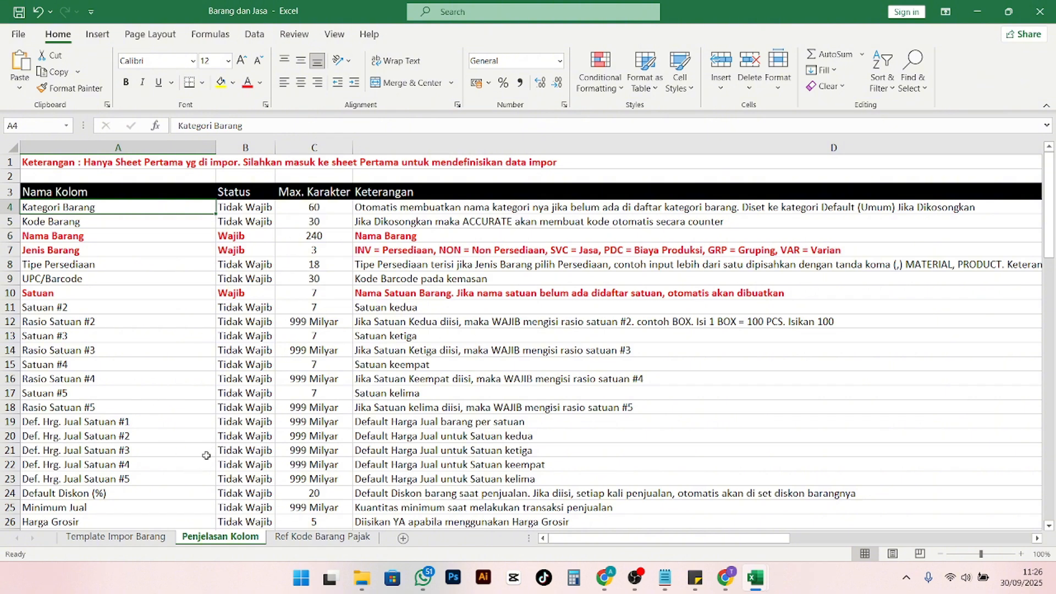
{"action": "left_click", "coordinate": [75, 221]}
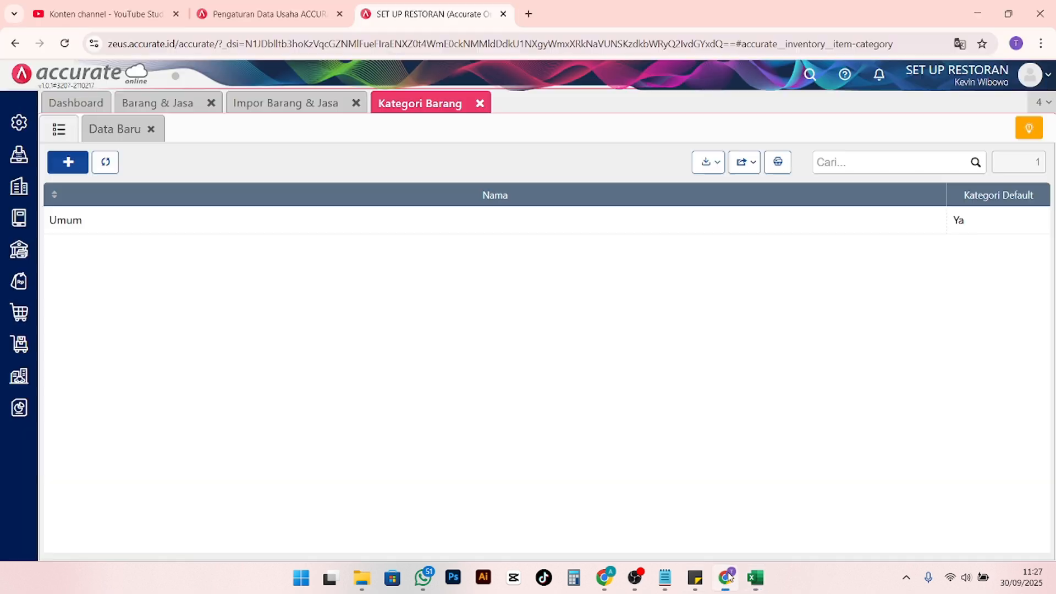
Switch to Accurate Online, search the Penomoran list for "barang", and open the Barang & Jasa numbering settings
{"action": "left_click", "coordinate": [726, 577]}
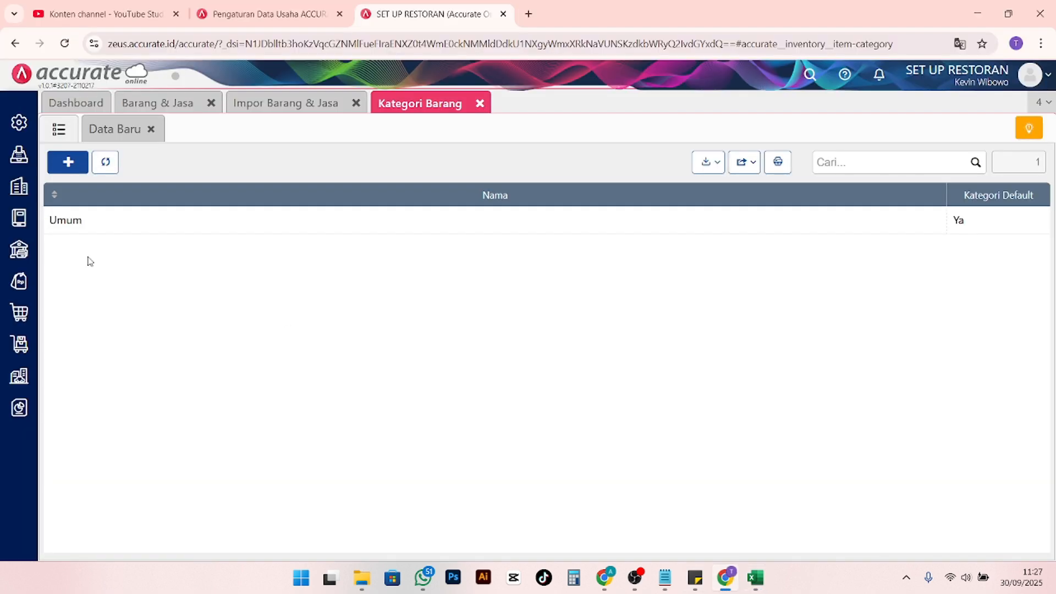
{"action": "left_click", "coordinate": [19, 121]}
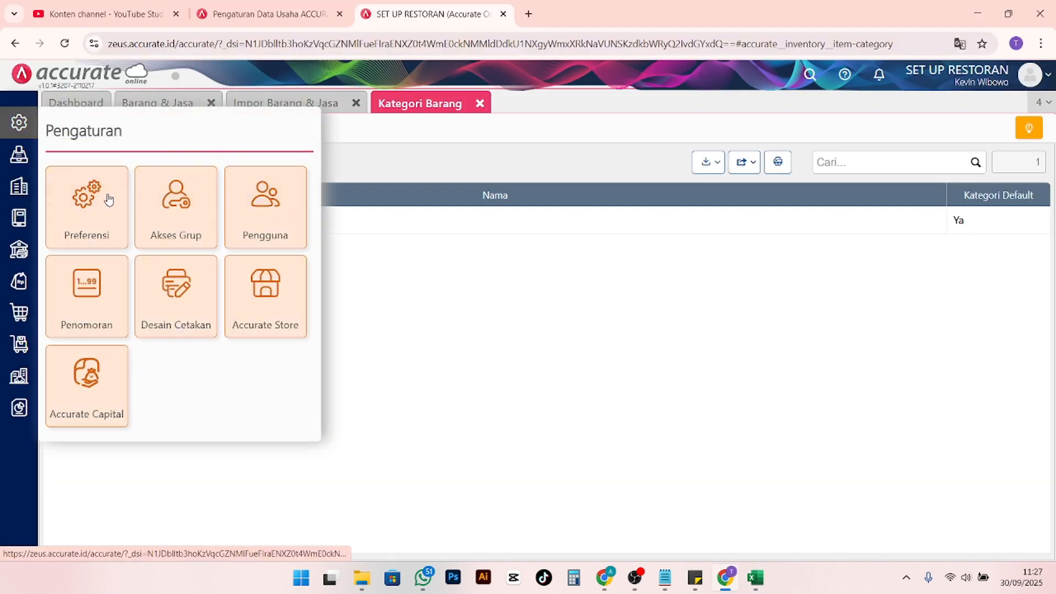
{"action": "left_click", "coordinate": [90, 314]}
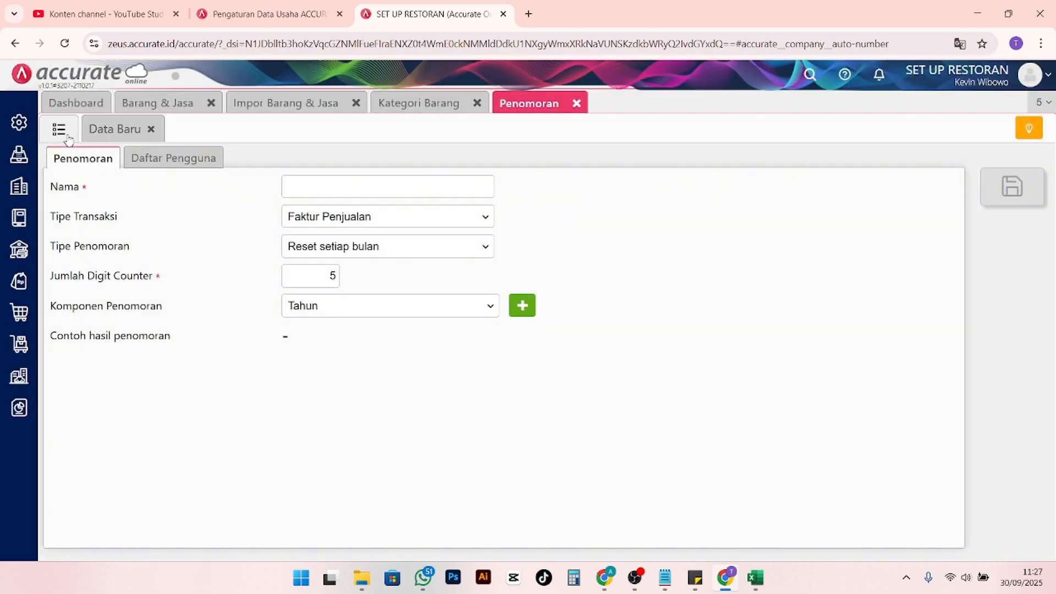
{"action": "left_click", "coordinate": [66, 136]}
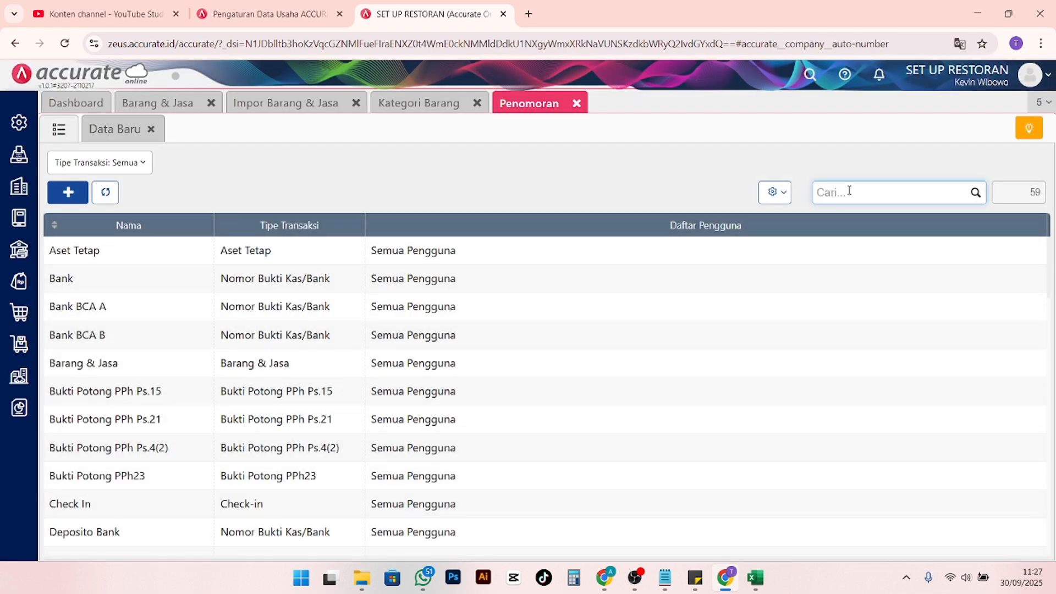
{"action": "type", "text": "barang"}
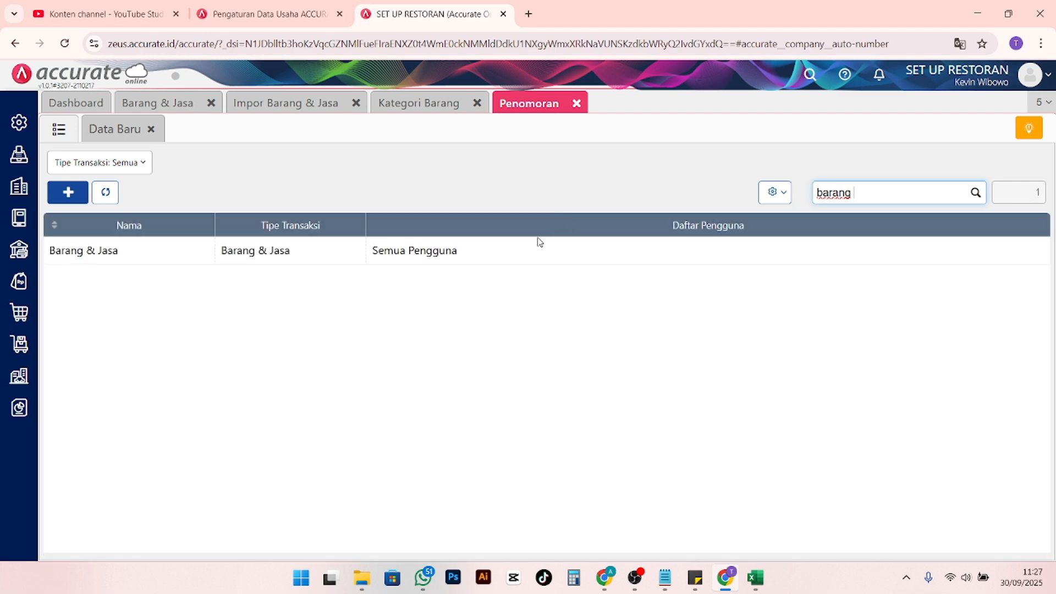
{"action": "left_click", "coordinate": [539, 243]}
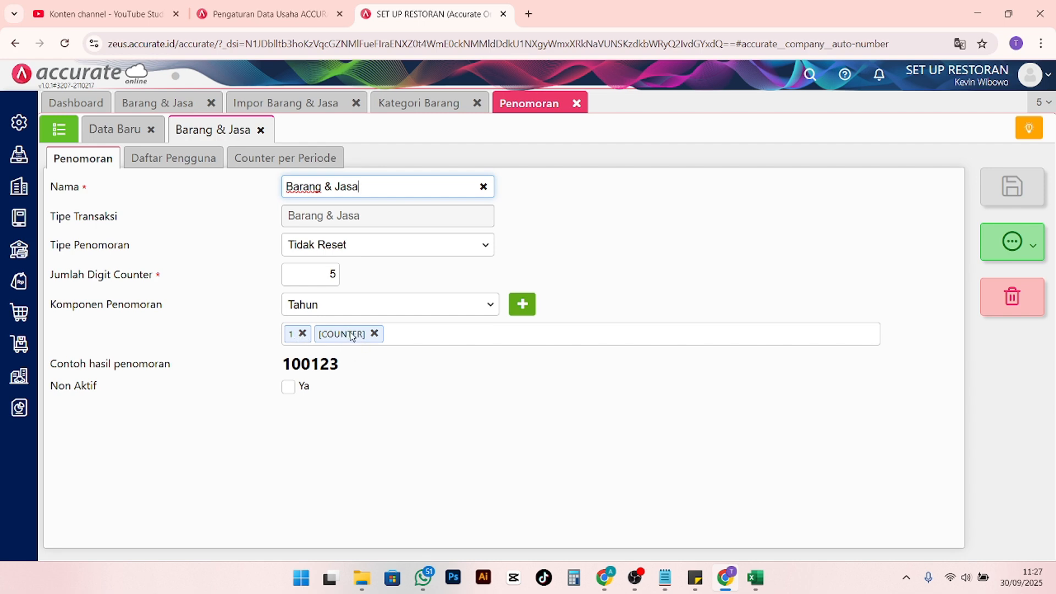
View the available Komponen Penomoran options in the Barang & Jasa numbering settings
{"action": "left_click_drag", "start_coordinate": [207, 308], "coordinate": [141, 304]}
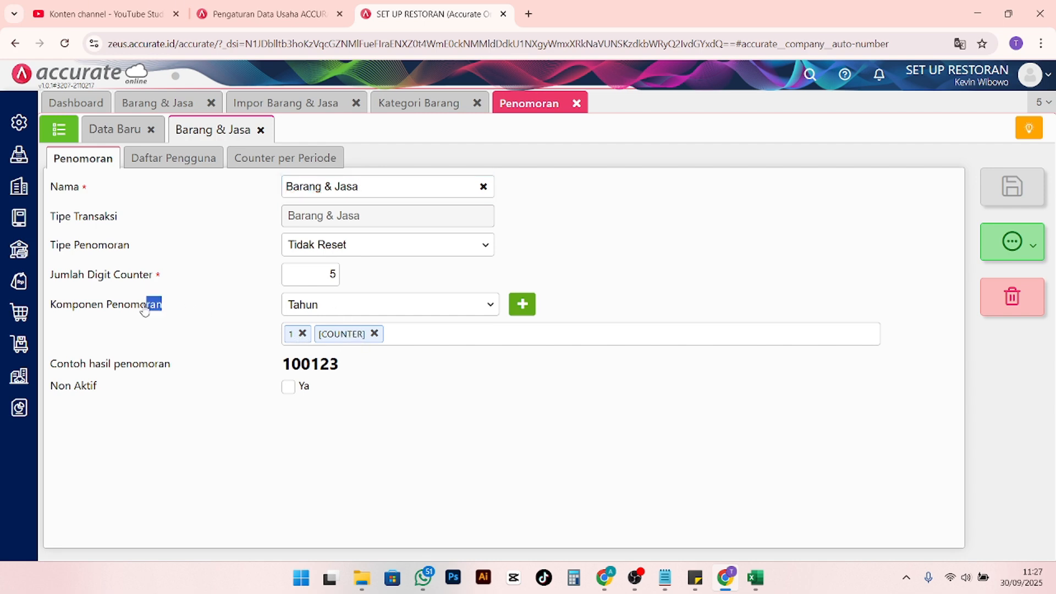
{"action": "left_click", "coordinate": [388, 306]}
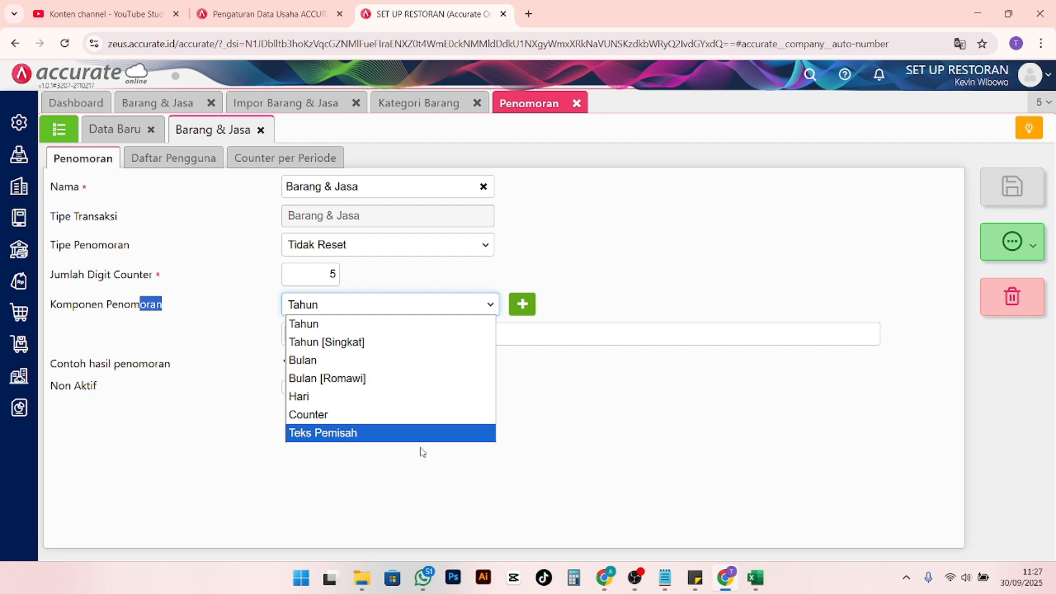
{"action": "left_click", "coordinate": [565, 450]}
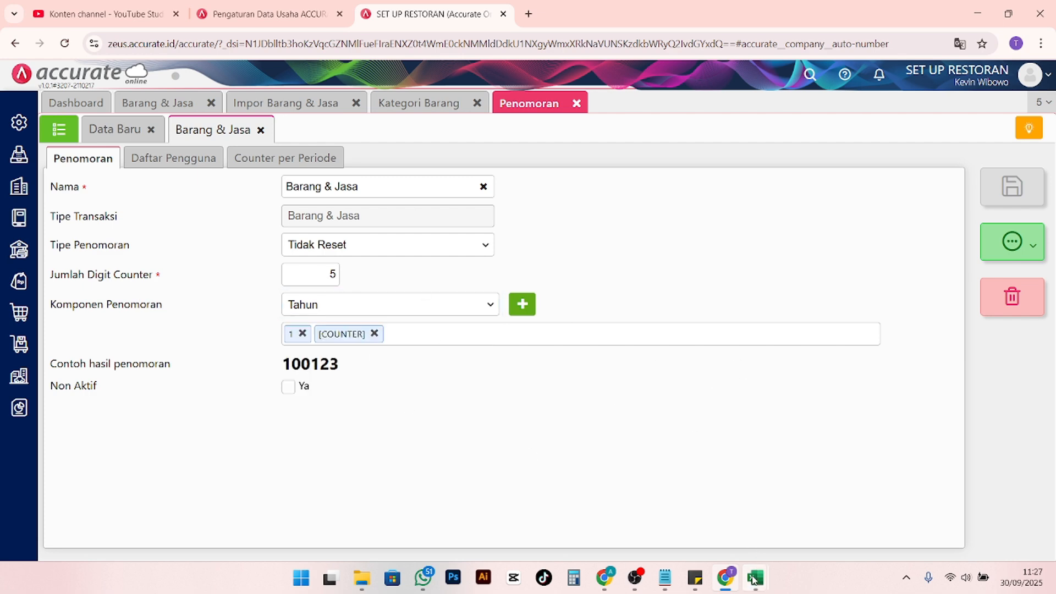
Switch to the Barang dan Jasa workbook in Excel and check the Jenis Barang column's allowed codes in Penjelasan Kolom
{"action": "left_click", "coordinate": [676, 500]}
{"action": "left_click", "coordinate": [144, 537]}
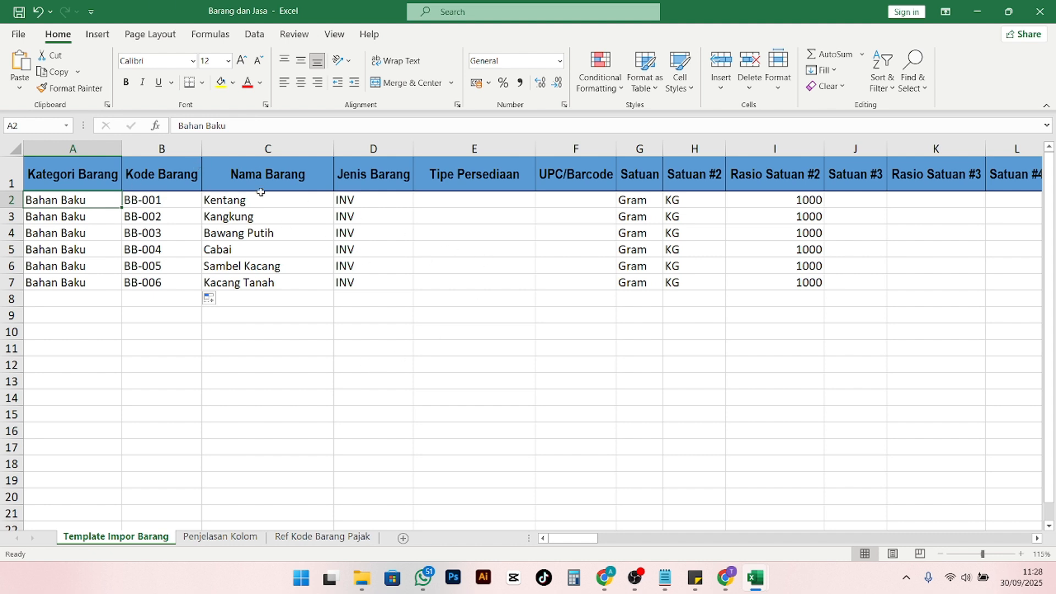
{"action": "left_click", "coordinate": [364, 181]}
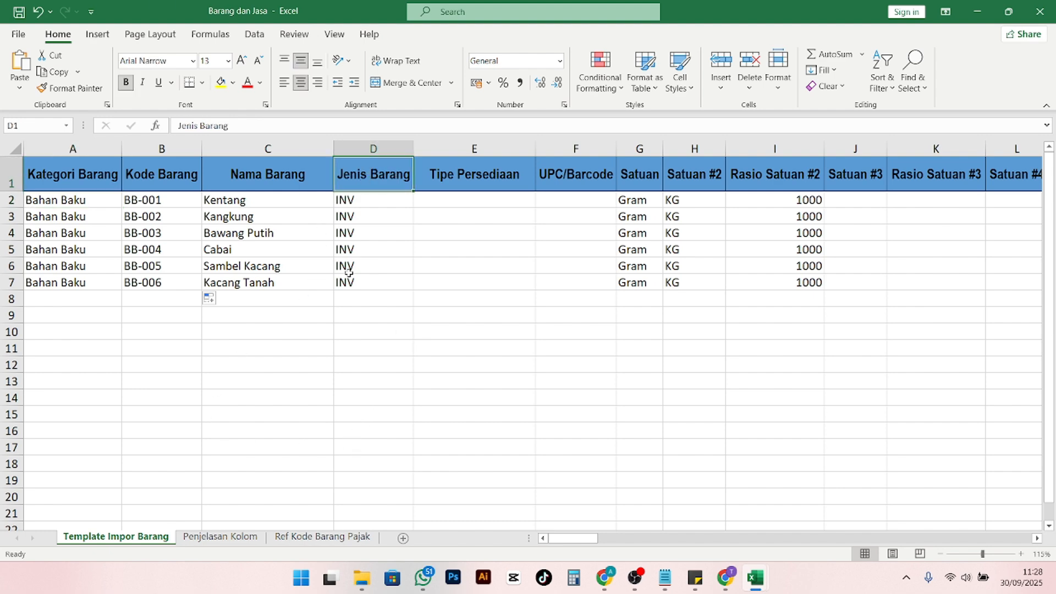
{"action": "left_click", "coordinate": [220, 536]}
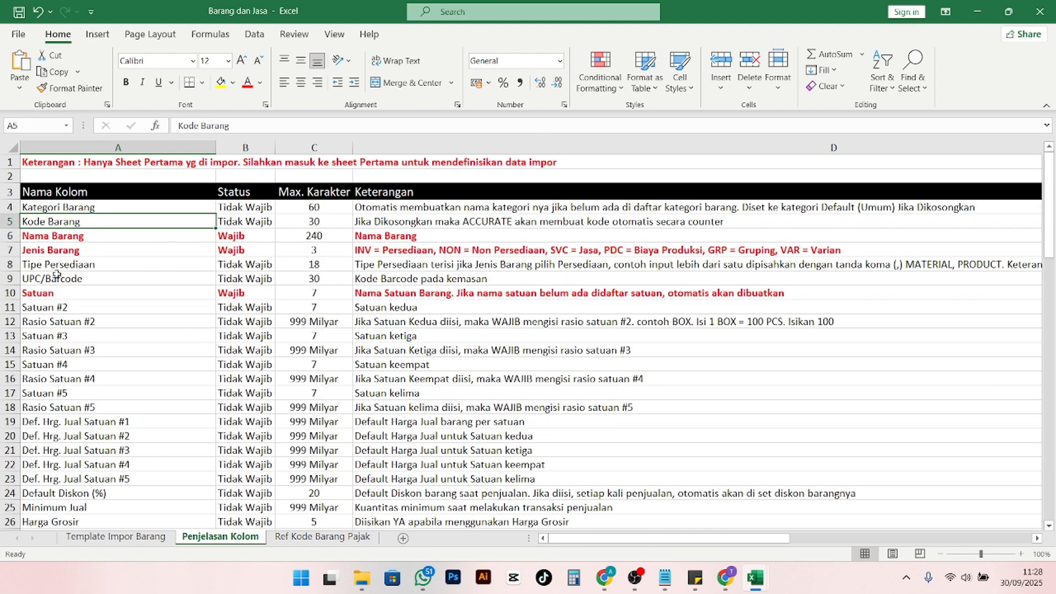
{"action": "left_click", "coordinate": [44, 251]}
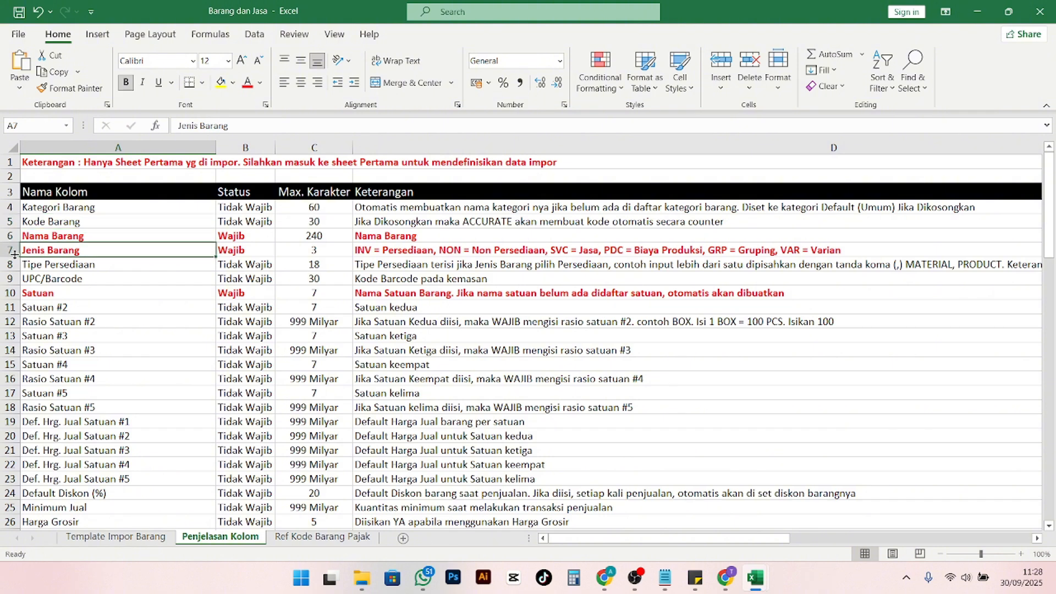
{"action": "left_click", "coordinate": [13, 252]}
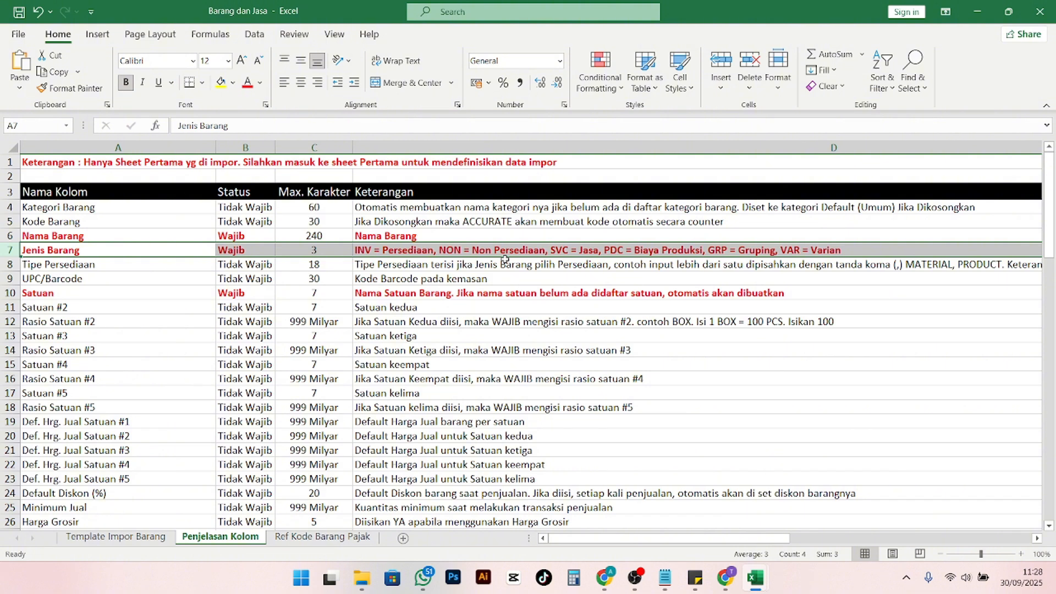
{"action": "left_click", "coordinate": [531, 262]}
{"action": "left_click", "coordinate": [582, 253]}
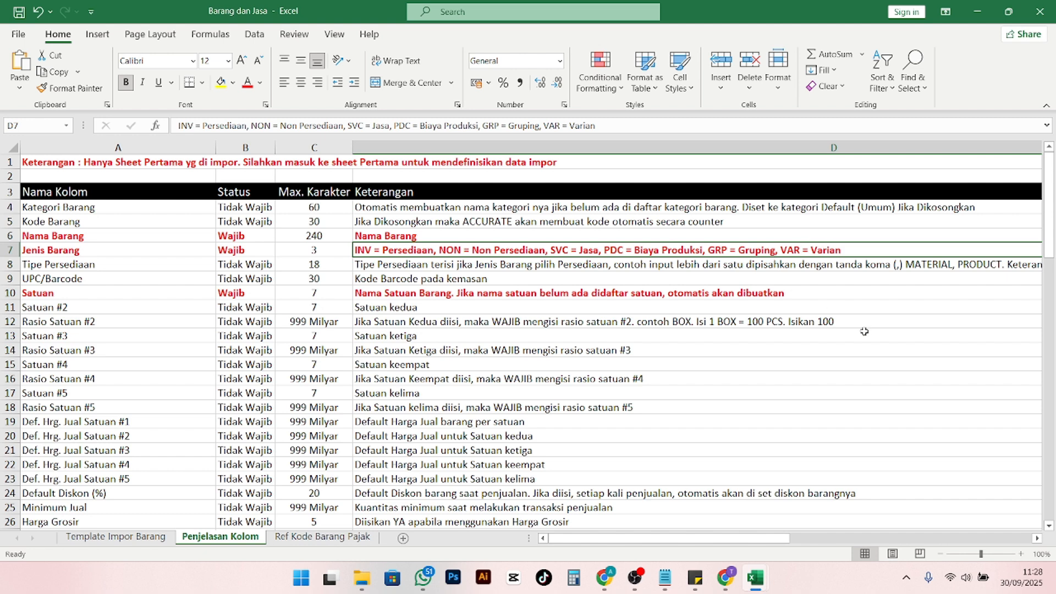
Switch to Accurate Online, close Penomoran, and view the Jenis Barang options in a new Barang & Jasa record
{"action": "left_click", "coordinate": [731, 577]}
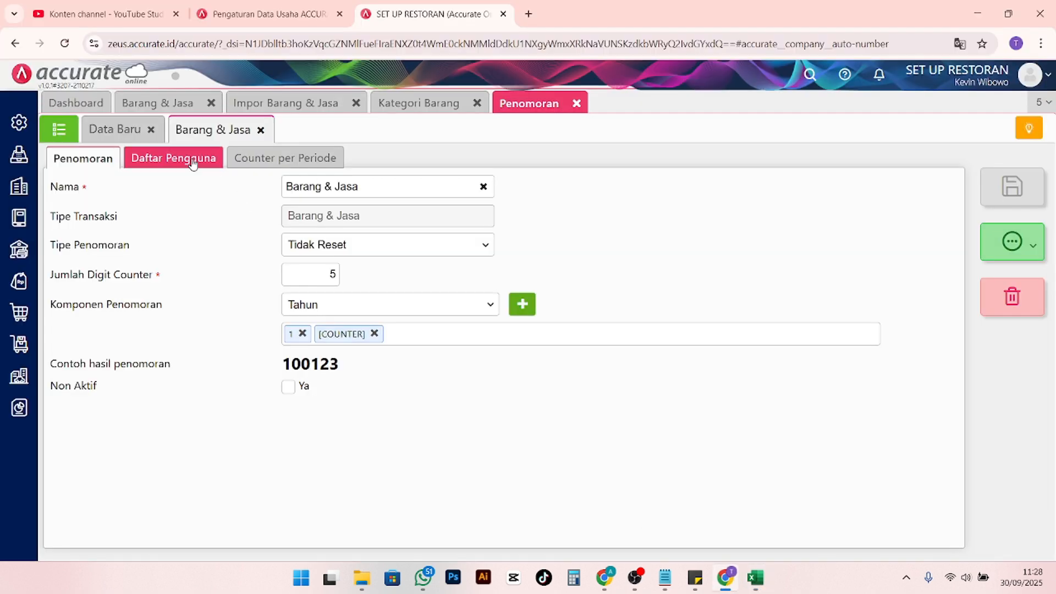
{"action": "left_click", "coordinate": [576, 103]}
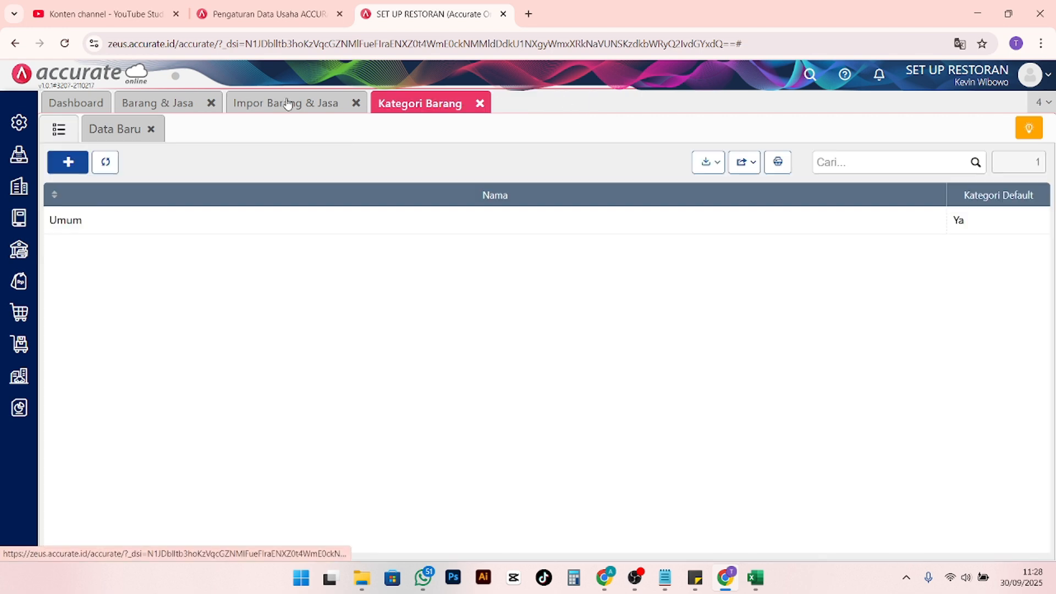
{"action": "left_click", "coordinate": [286, 104]}
{"action": "left_click", "coordinate": [171, 105]}
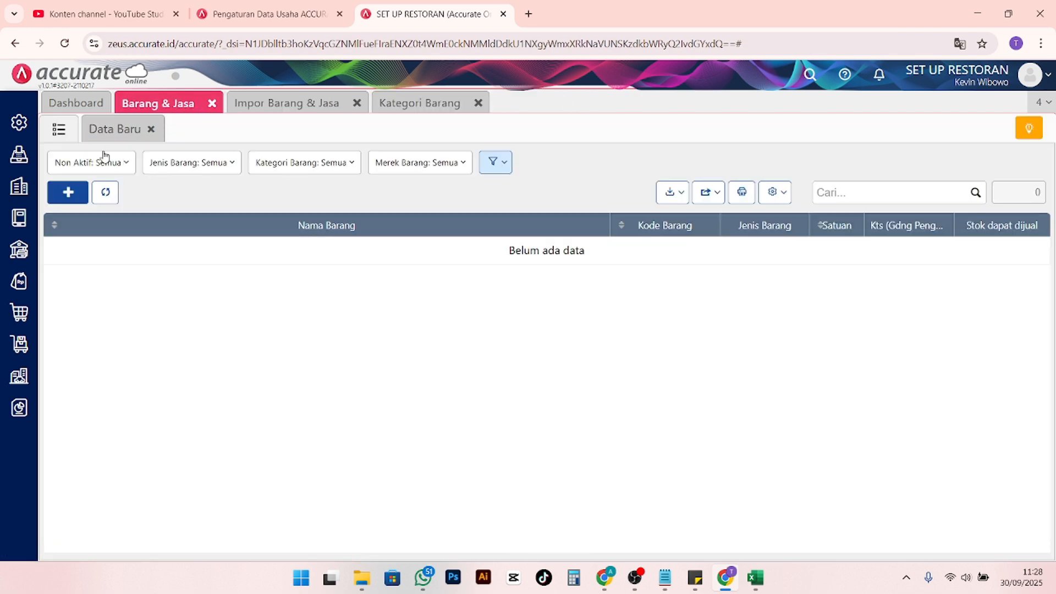
{"action": "left_click", "coordinate": [112, 130]}
{"action": "left_click", "coordinate": [305, 286]}
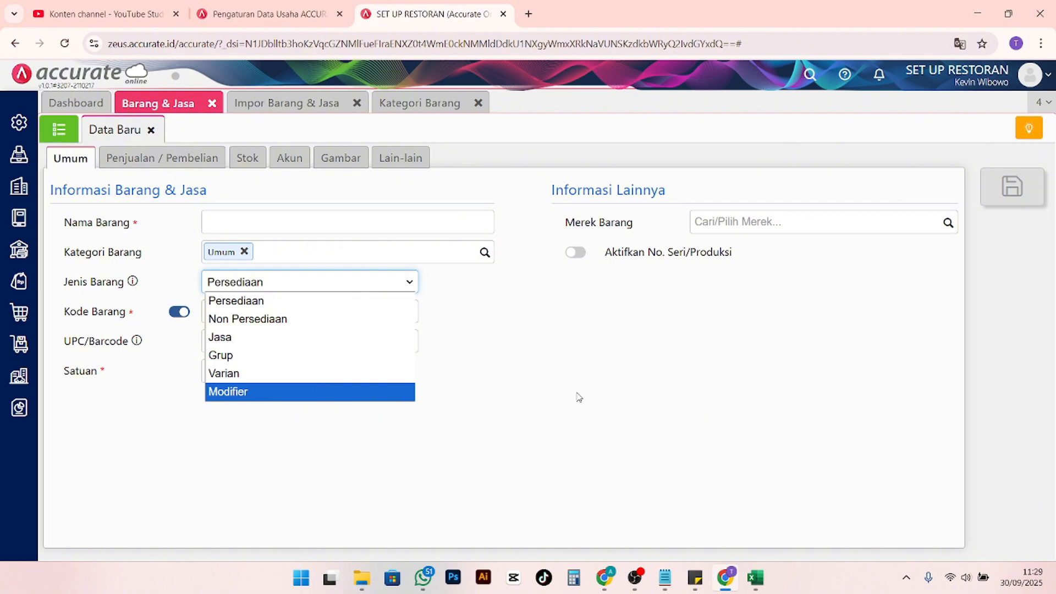
{"action": "left_click", "coordinate": [628, 368]}
Switch to the Barang dan Jasa workbook in Excel and review Nama Barang through Tipe Persediaan in Template Impor Barang
{"action": "mouse_move", "coordinate": [755, 578]}
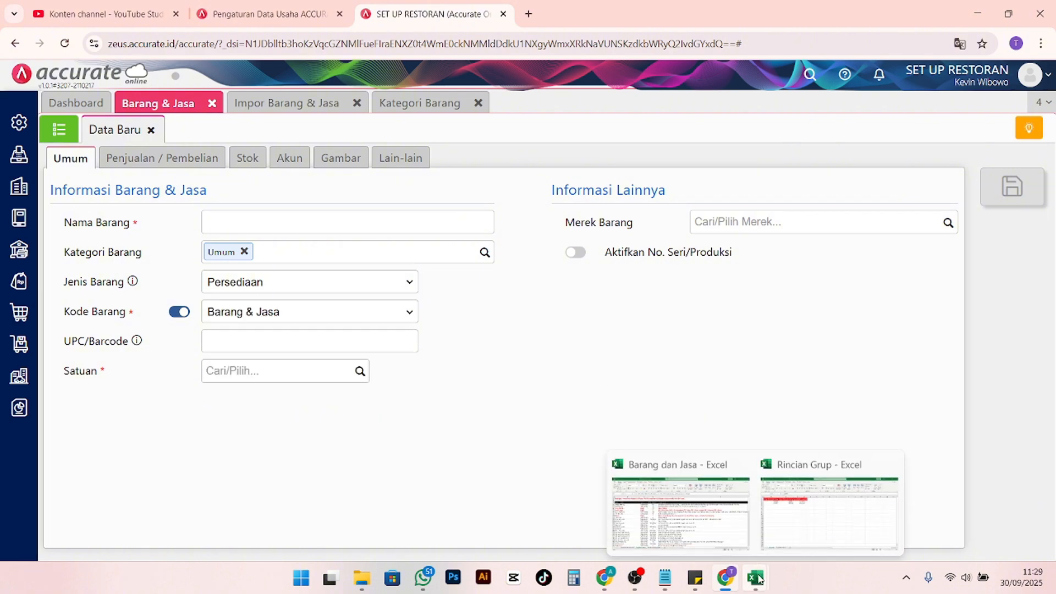
{"action": "left_click", "coordinate": [702, 505]}
{"action": "left_click", "coordinate": [115, 536]}
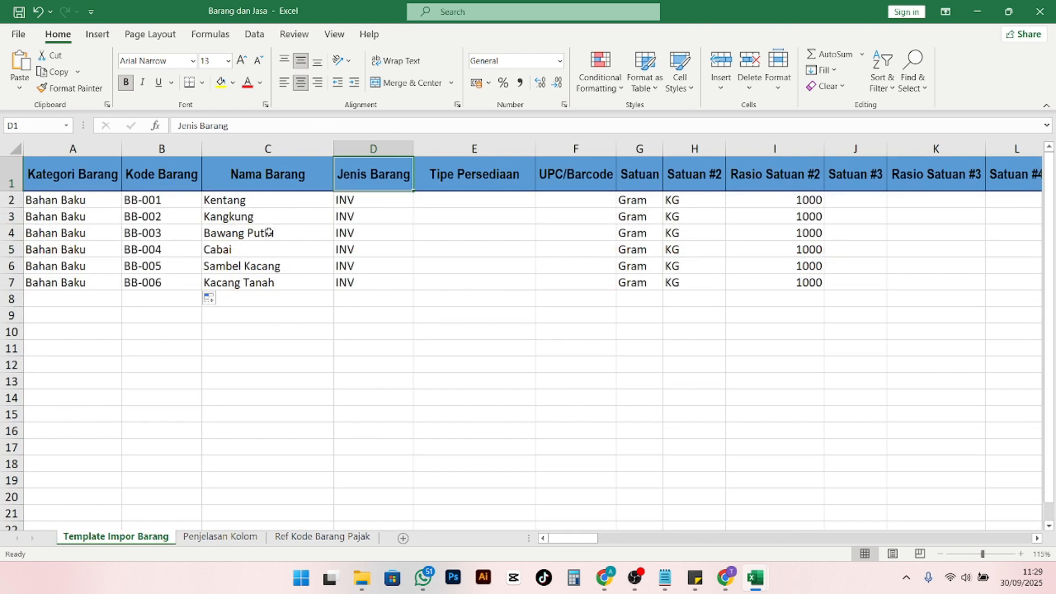
{"action": "left_click", "coordinate": [283, 303]}
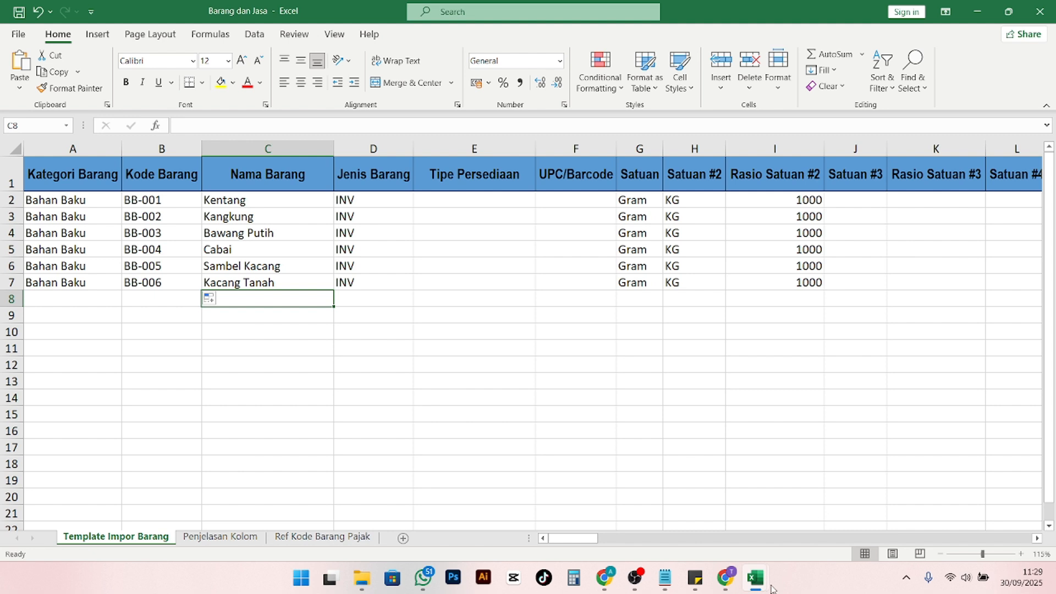
{"action": "key", "text": "Right"}
{"action": "key", "text": "Right"}
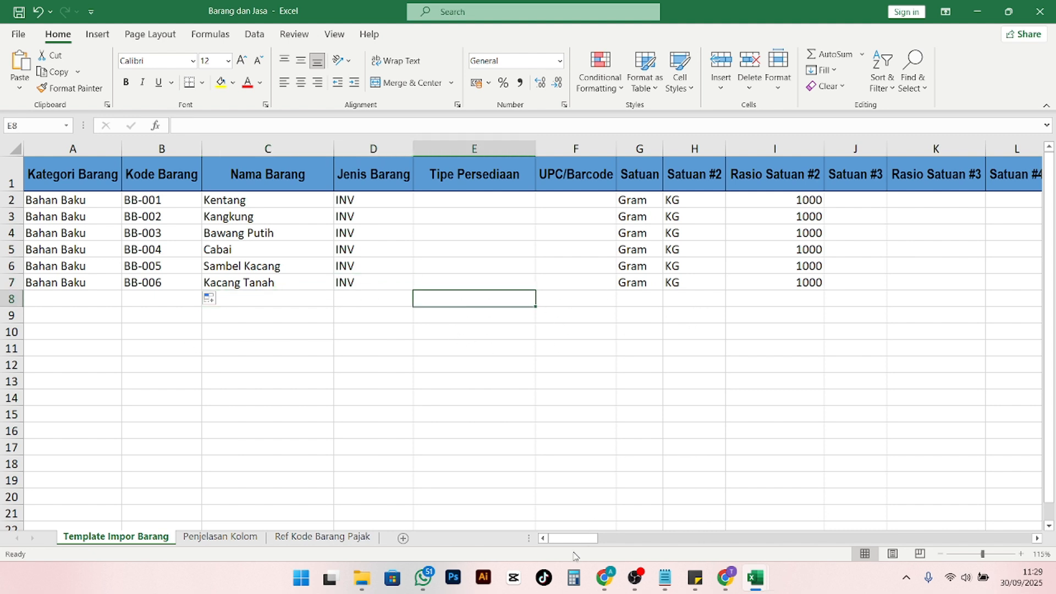
Examine the Satuan column and its neighbouring unit and ratio columns for the raw materials in the template
{"action": "left_click_drag", "start_coordinate": [562, 539], "coordinate": [573, 538]}
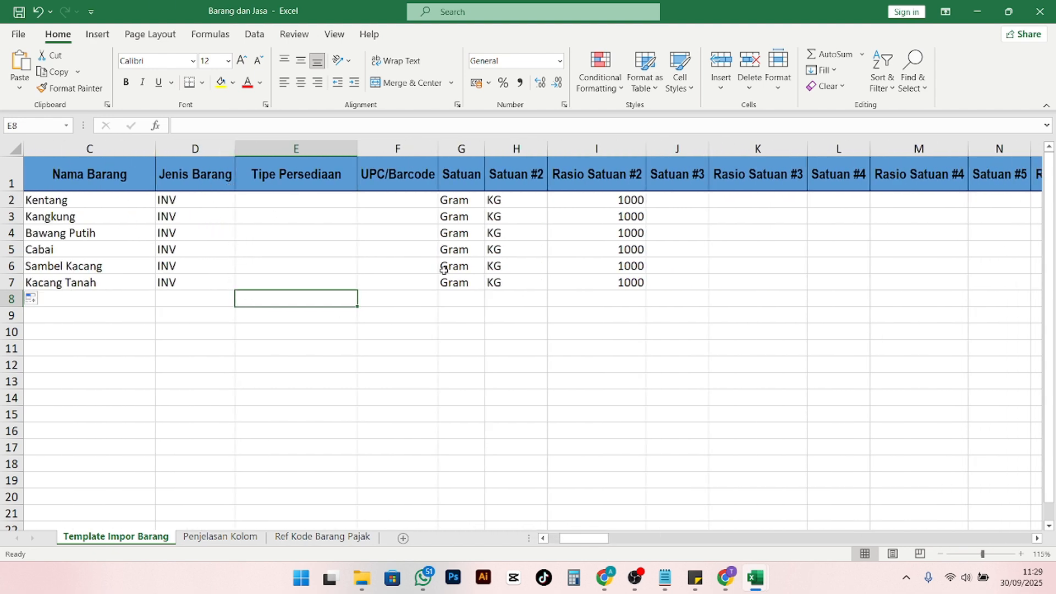
{"action": "left_click", "coordinate": [468, 210]}
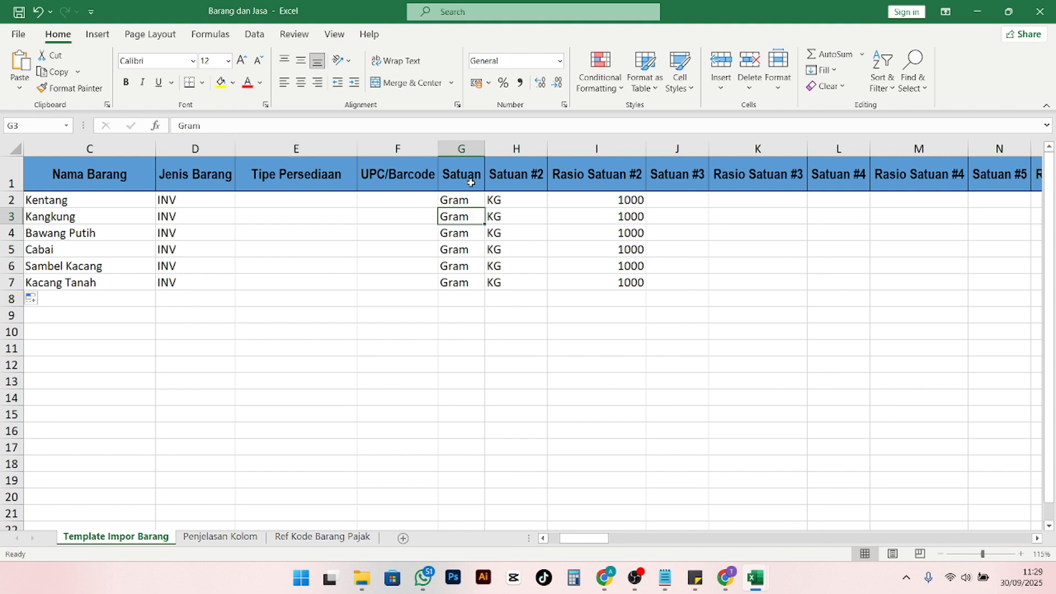
{"action": "left_click", "coordinate": [465, 181]}
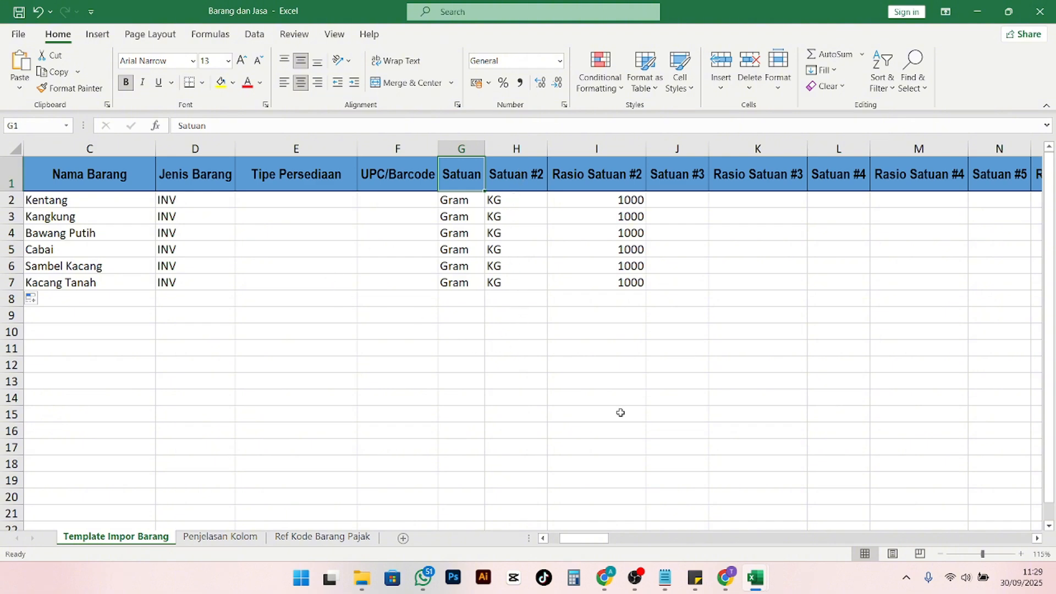
{"action": "left_click_drag", "start_coordinate": [592, 540], "coordinate": [581, 545]}
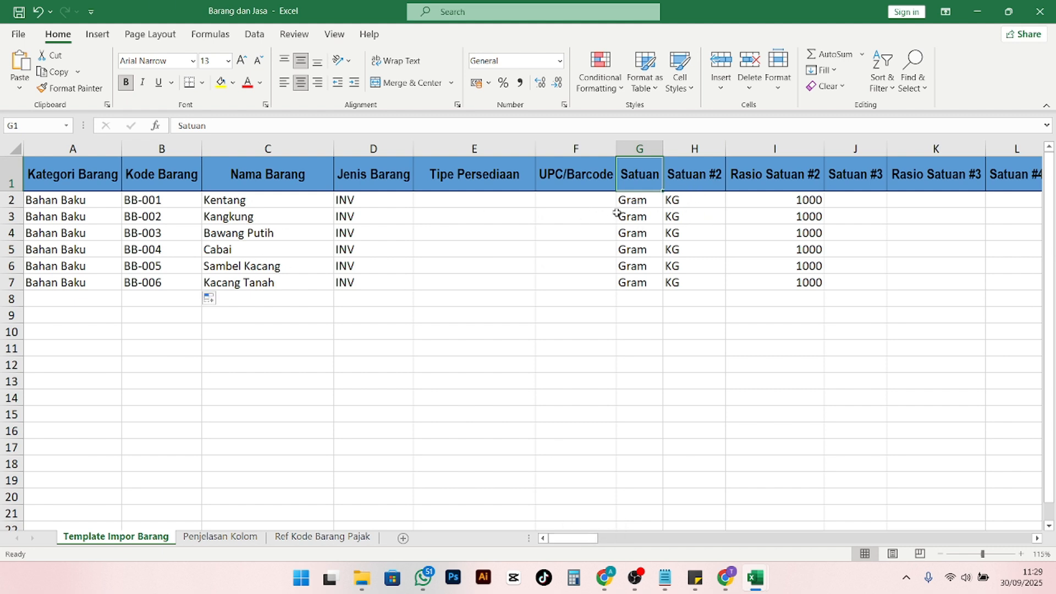
{"action": "left_click", "coordinate": [635, 200]}
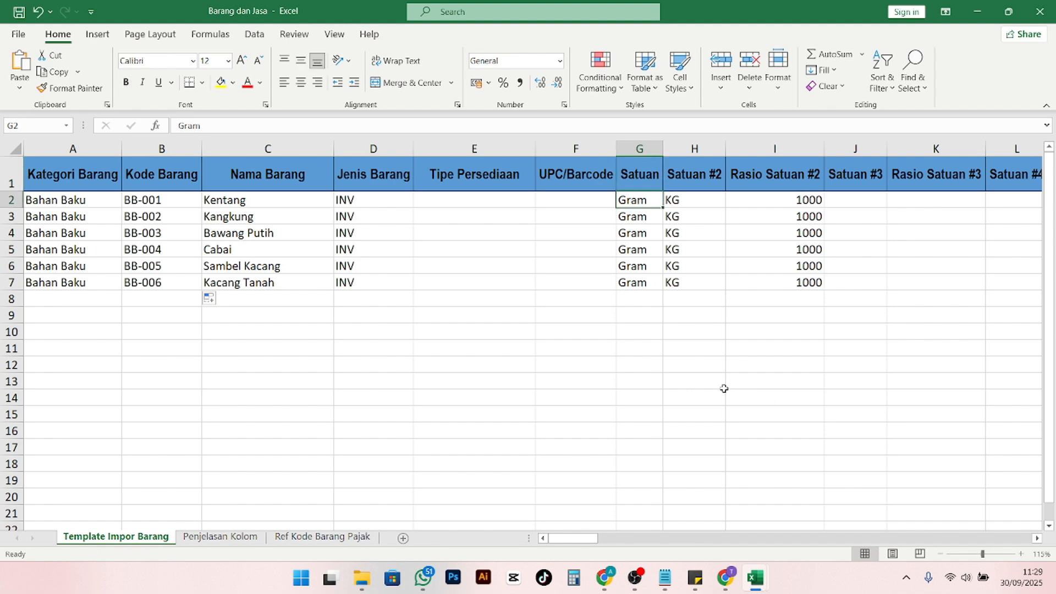
Switch to Notepad, review the ingredient units in the Resep Gado-Gado note, and return to the Excel template
{"action": "left_click", "coordinate": [666, 581]}
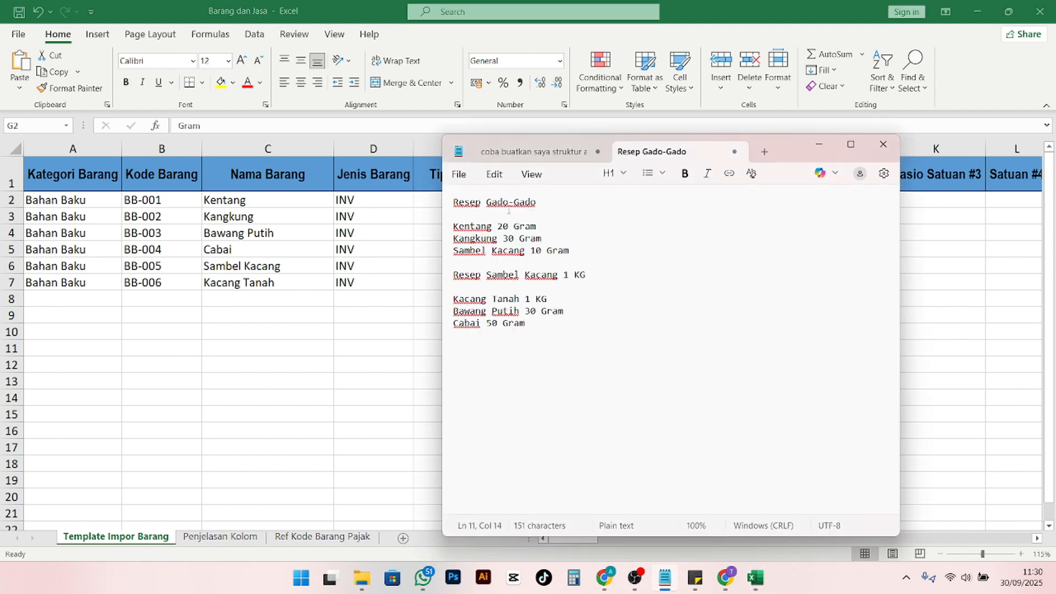
{"action": "left_click_drag", "start_coordinate": [794, 154], "coordinate": [723, 161]}
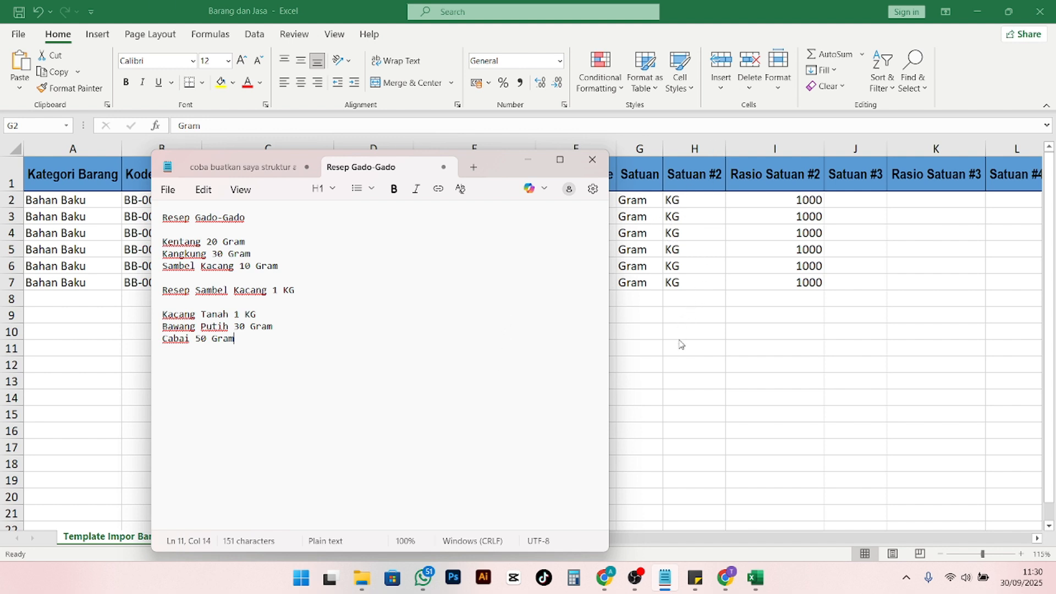
{"action": "left_click", "coordinate": [634, 307]}
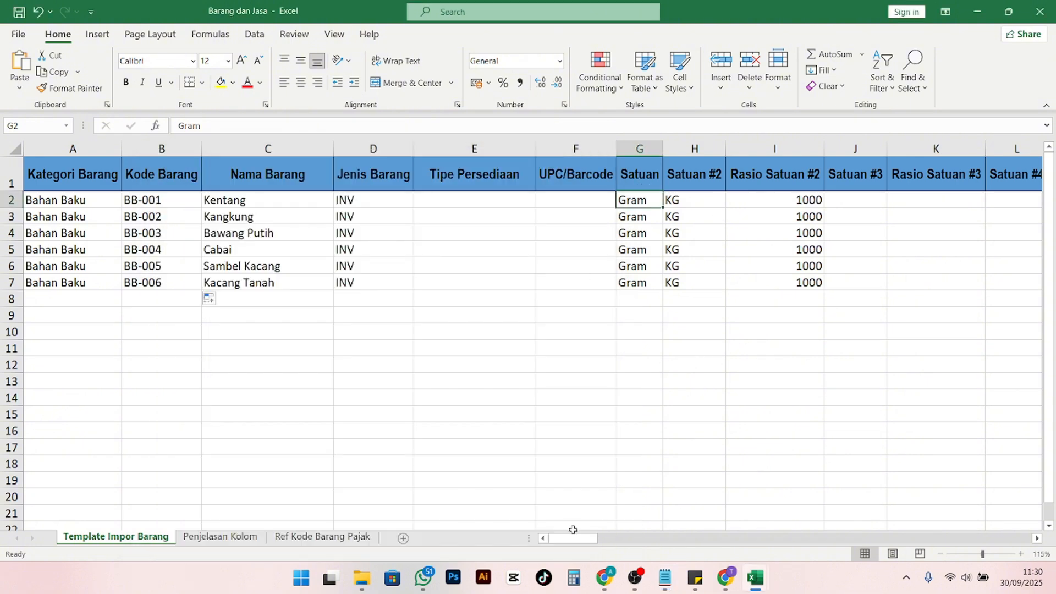
Review the template's columns from the additional units through the default selling prices and purchase settings to PPN
{"action": "left_click_drag", "start_coordinate": [573, 537], "coordinate": [590, 538]}
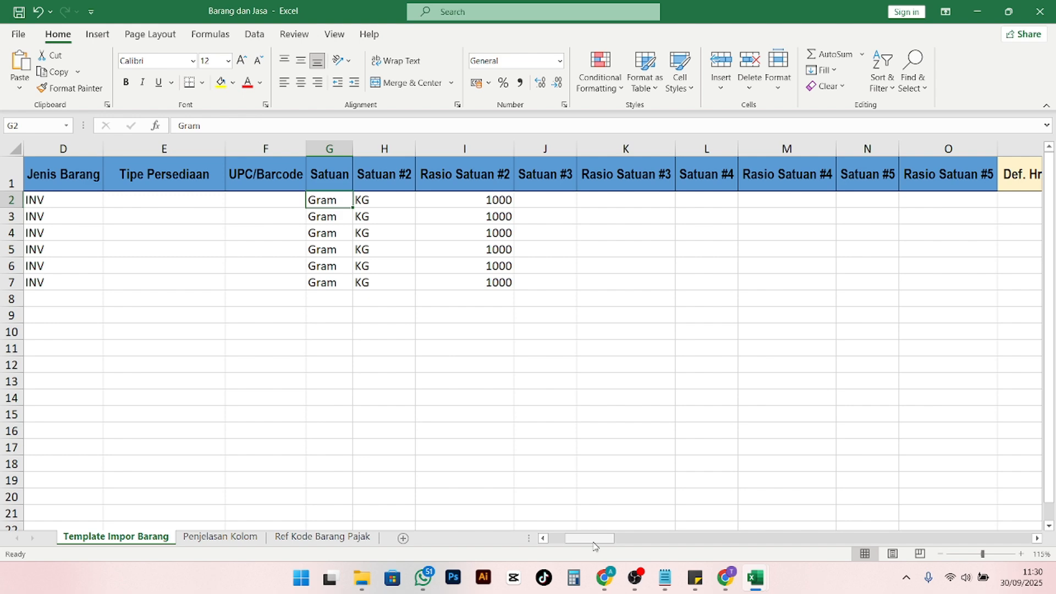
{"action": "left_click_drag", "start_coordinate": [594, 546], "coordinate": [653, 539]}
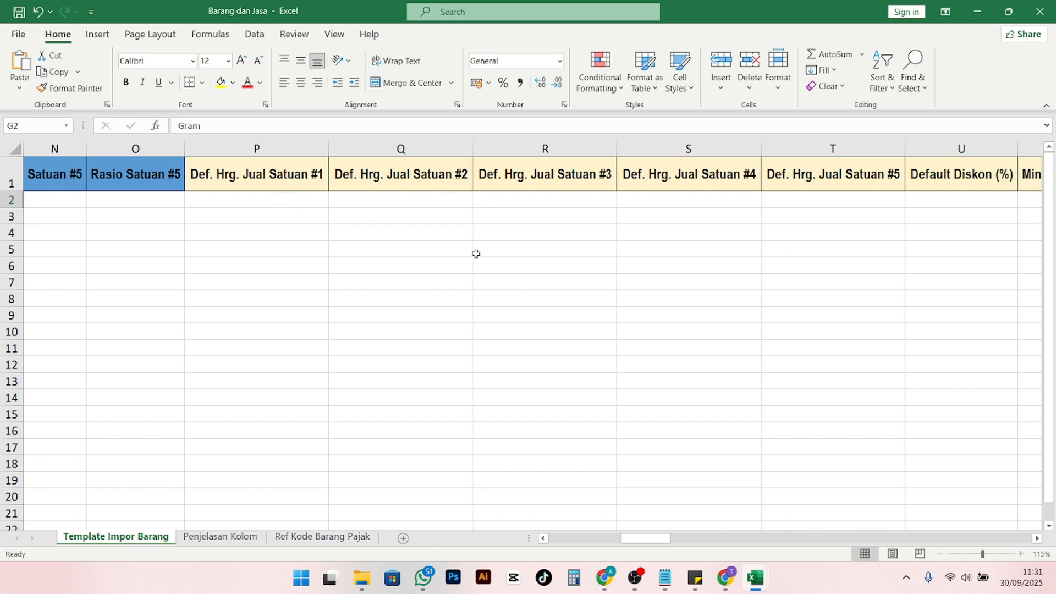
{"action": "left_click_drag", "start_coordinate": [647, 539], "coordinate": [675, 539]}
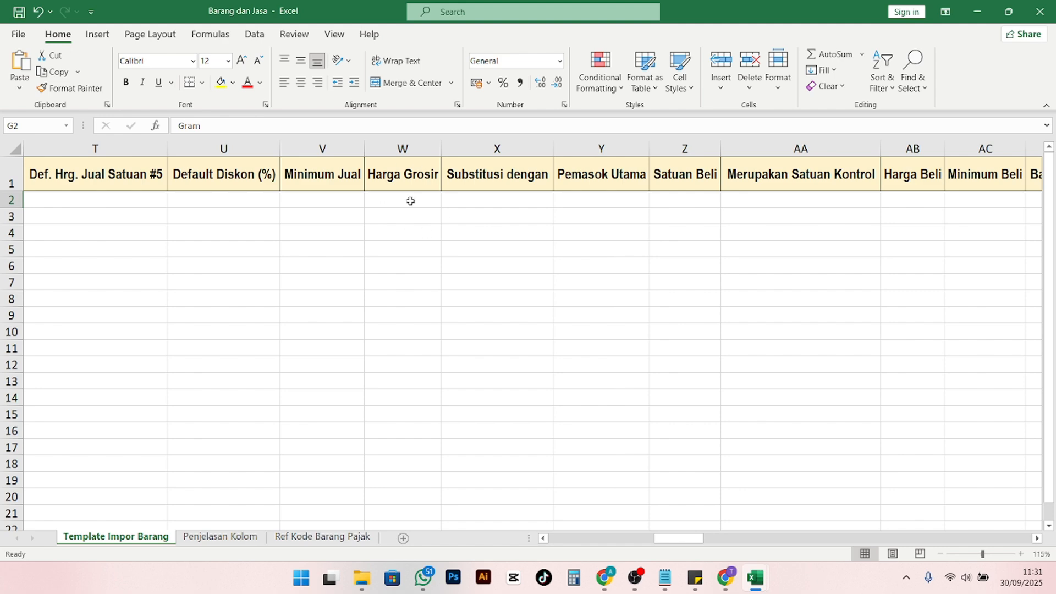
{"action": "left_click_drag", "start_coordinate": [689, 539], "coordinate": [708, 539]}
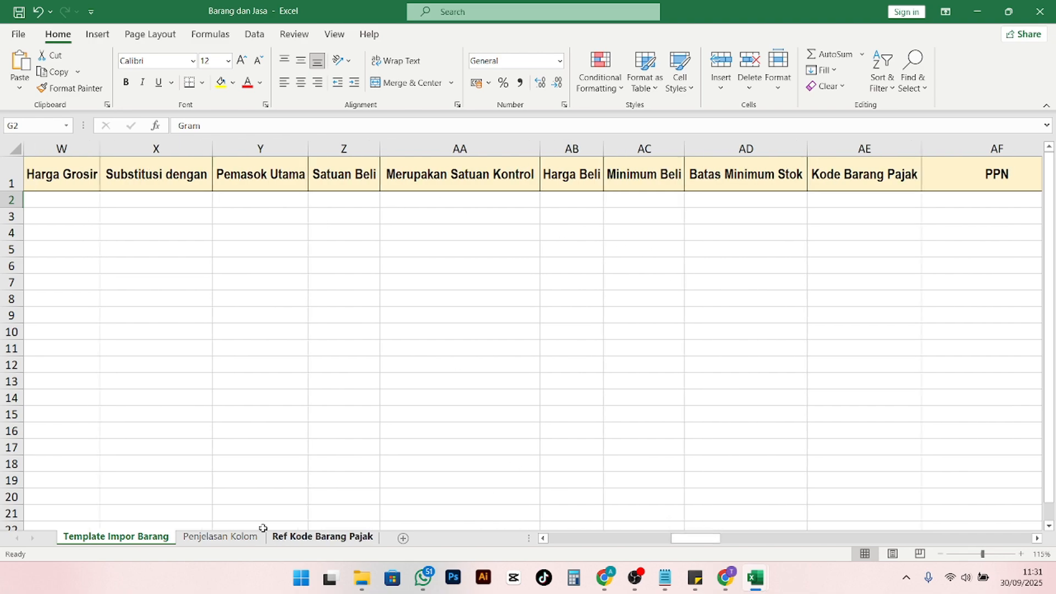
Check the Penjelasan Kolom entries from Def. Hrg. Jual Satuan #1 through Batas Minimum Stok and the rows below them
{"action": "left_click", "coordinate": [242, 536]}
{"action": "scroll", "coordinate": [207, 319], "scroll_direction": "down", "scroll_amount": 2}
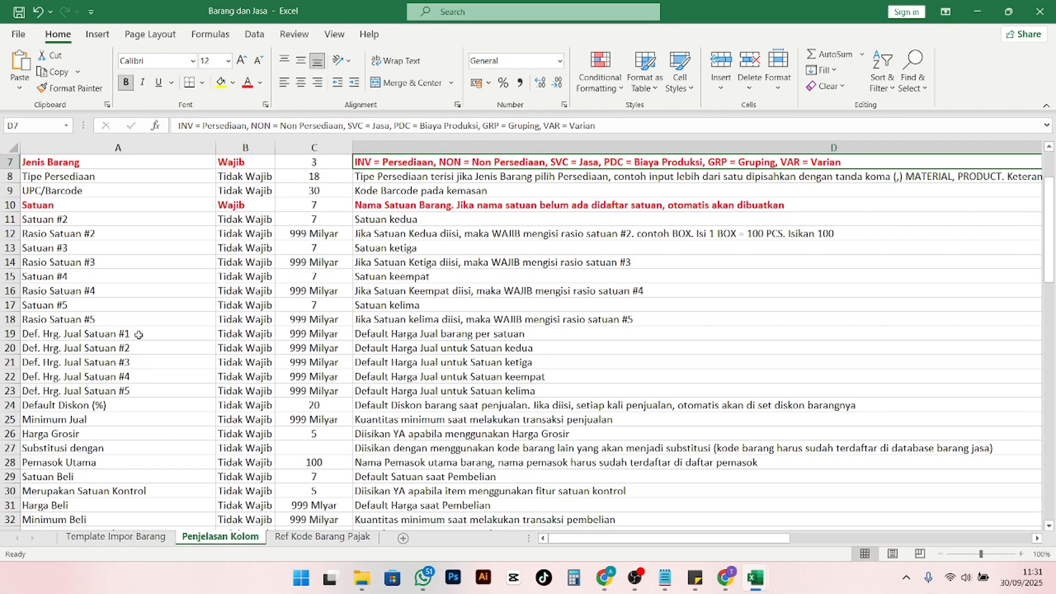
{"action": "left_click", "coordinate": [75, 334]}
{"action": "scroll", "coordinate": [69, 319], "scroll_direction": "down", "scroll_amount": 2}
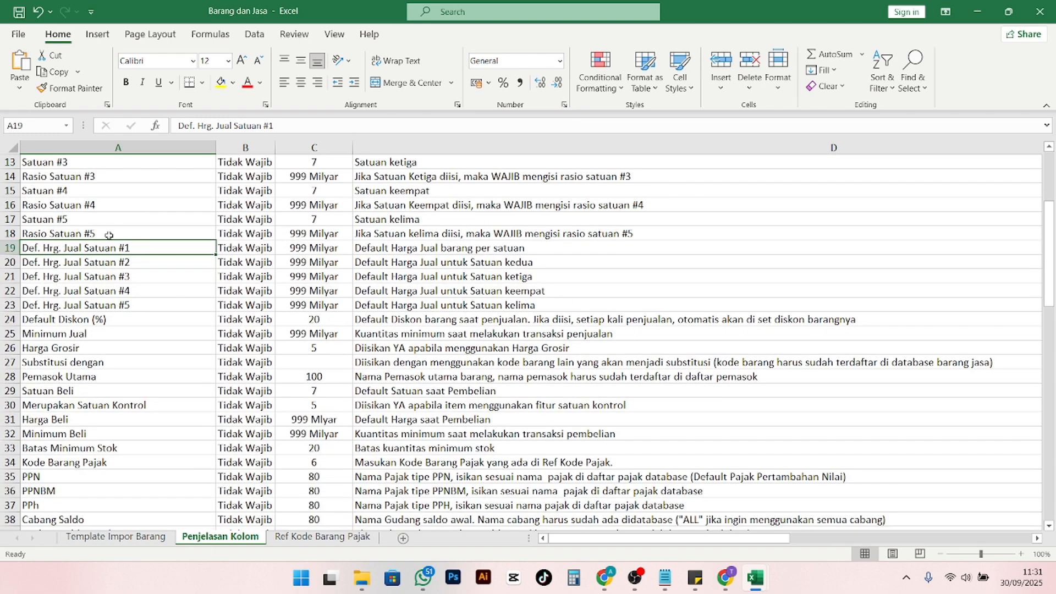
{"action": "left_click", "coordinate": [10, 251]}
{"action": "left_click_drag", "start_coordinate": [10, 250], "coordinate": [9, 444]}
{"action": "scroll", "coordinate": [231, 400], "scroll_direction": "down", "scroll_amount": 2}
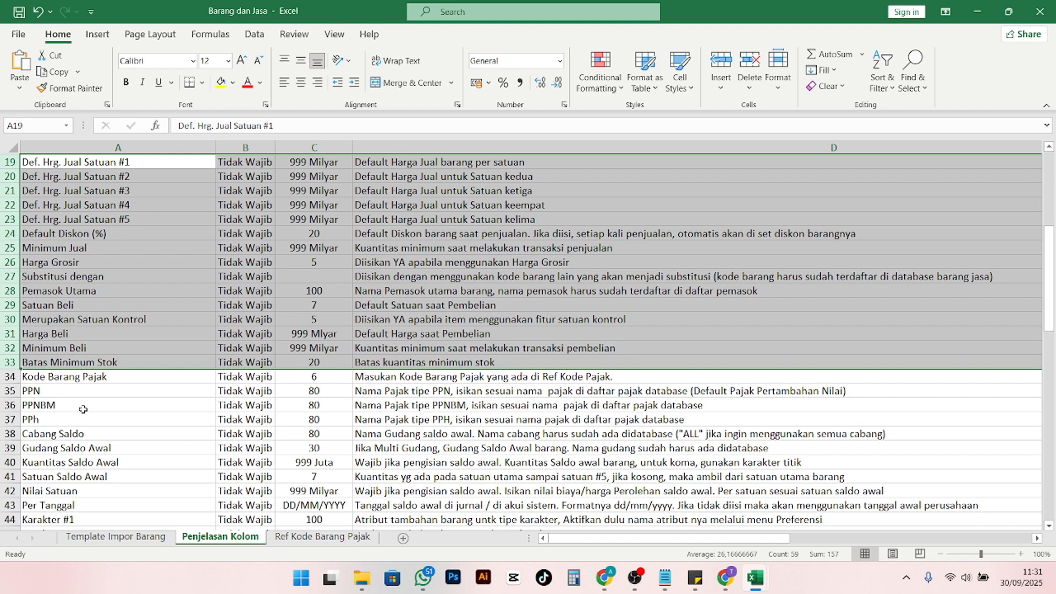
Return to Template Impor Barang and examine the tax columns and the opening balance columns from Cabang Saldo to Per Tanggal
{"action": "left_click", "coordinate": [132, 537]}
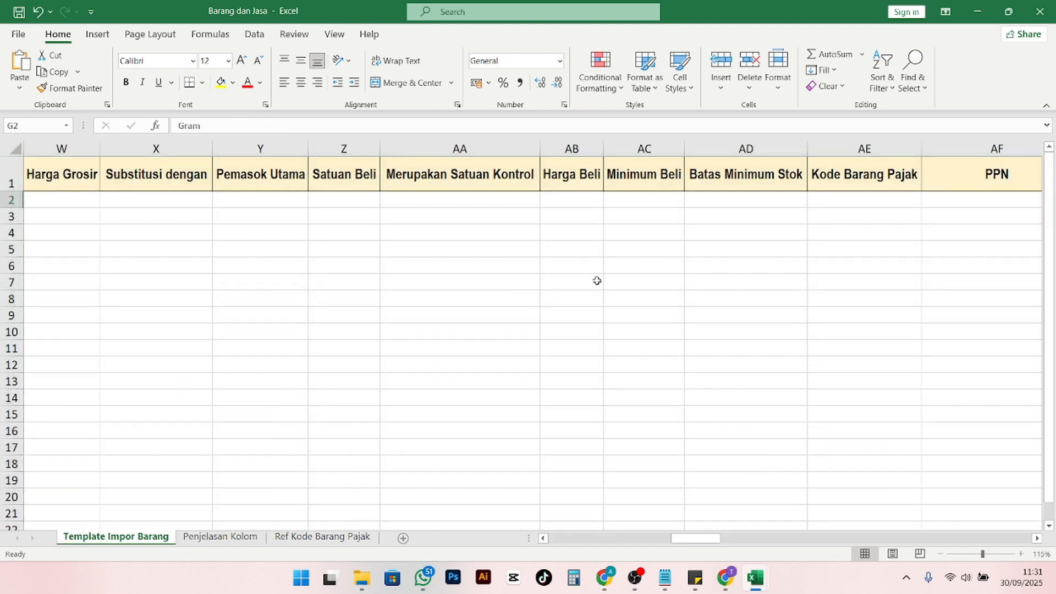
{"action": "left_click_drag", "start_coordinate": [695, 541], "coordinate": [734, 539]}
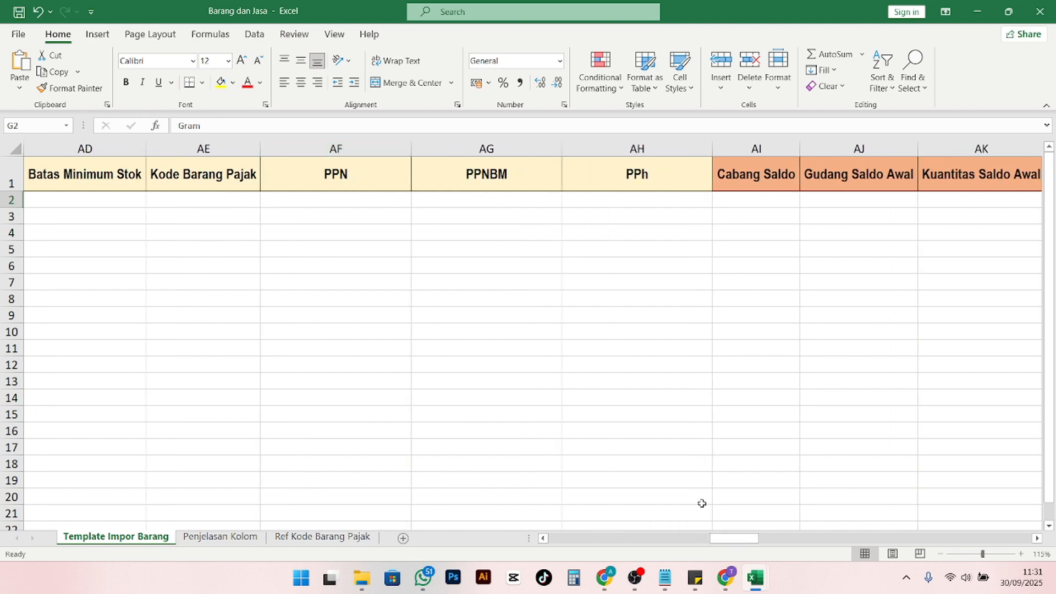
{"action": "left_click_drag", "start_coordinate": [729, 540], "coordinate": [751, 537]}
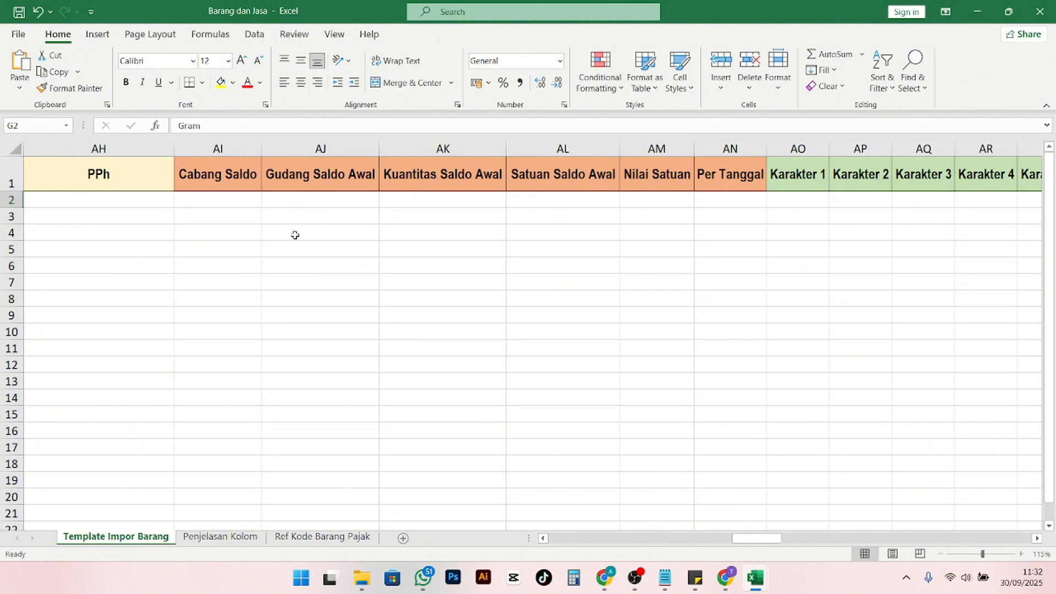
Check the explanation of Gudang Saldo Awal in the Penjelasan Kolom sheet and return to Template Impor Barang
{"action": "left_click", "coordinate": [231, 542]}
{"action": "scroll", "coordinate": [181, 462], "scroll_direction": "down", "scroll_amount": 2}
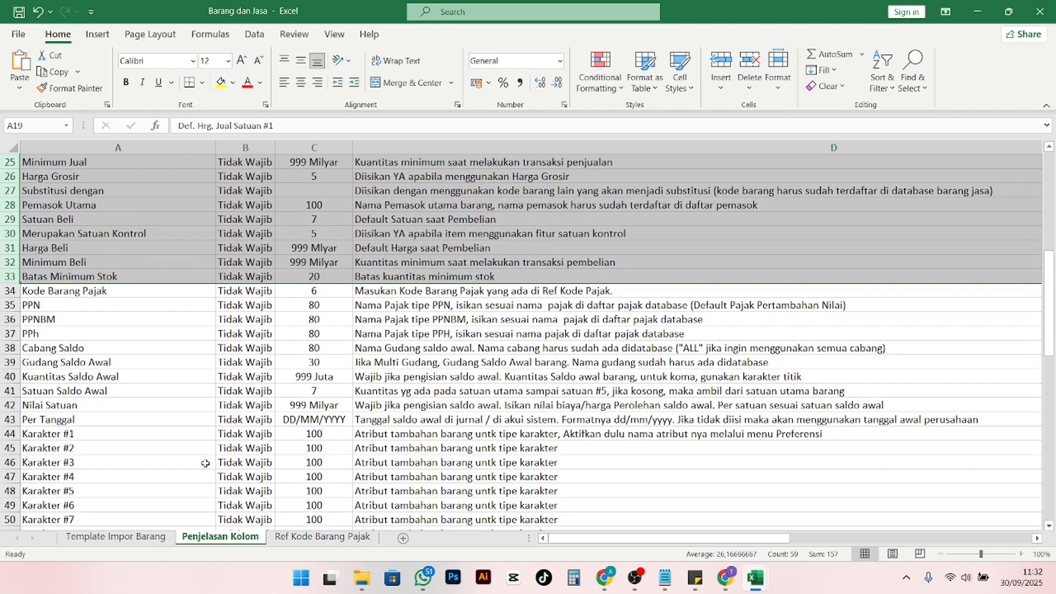
{"action": "left_click", "coordinate": [11, 362]}
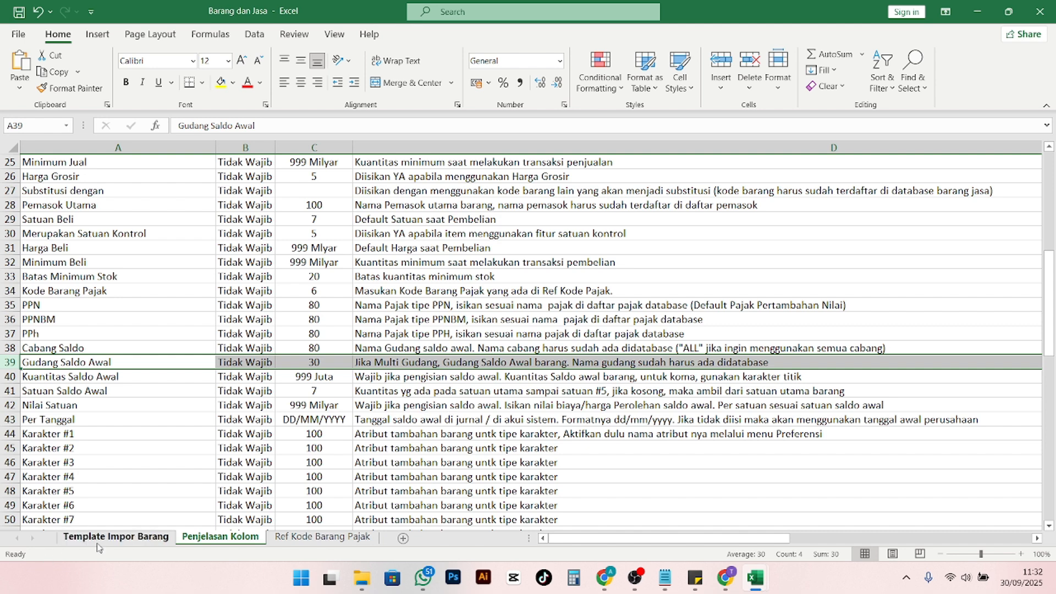
{"action": "left_click", "coordinate": [115, 536]}
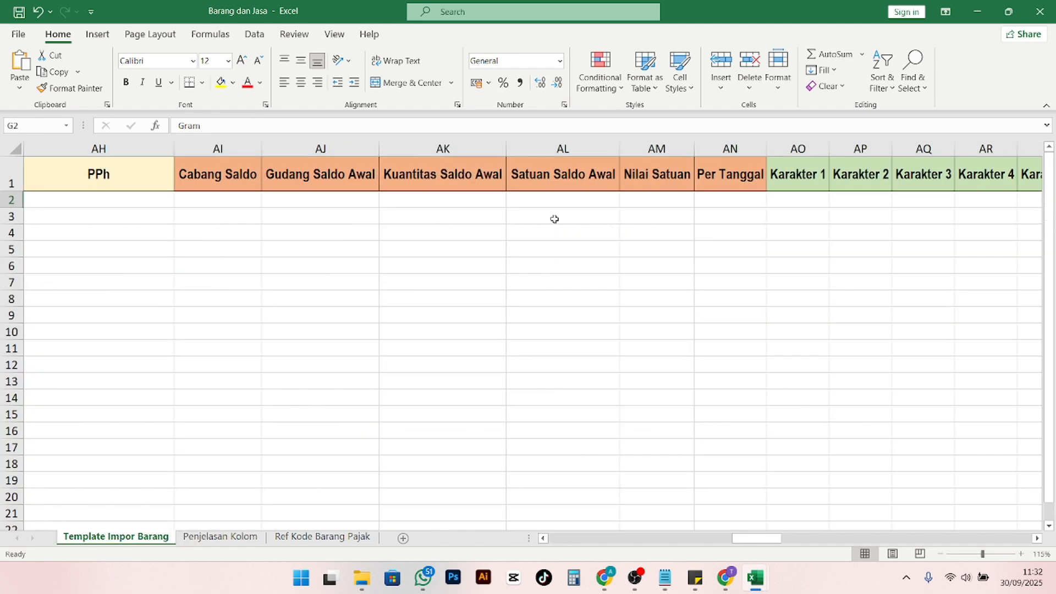
Switch to Accurate Online, open the Gudang list to check the registered warehouse names, and return to the Excel template
{"action": "left_click", "coordinate": [733, 586]}
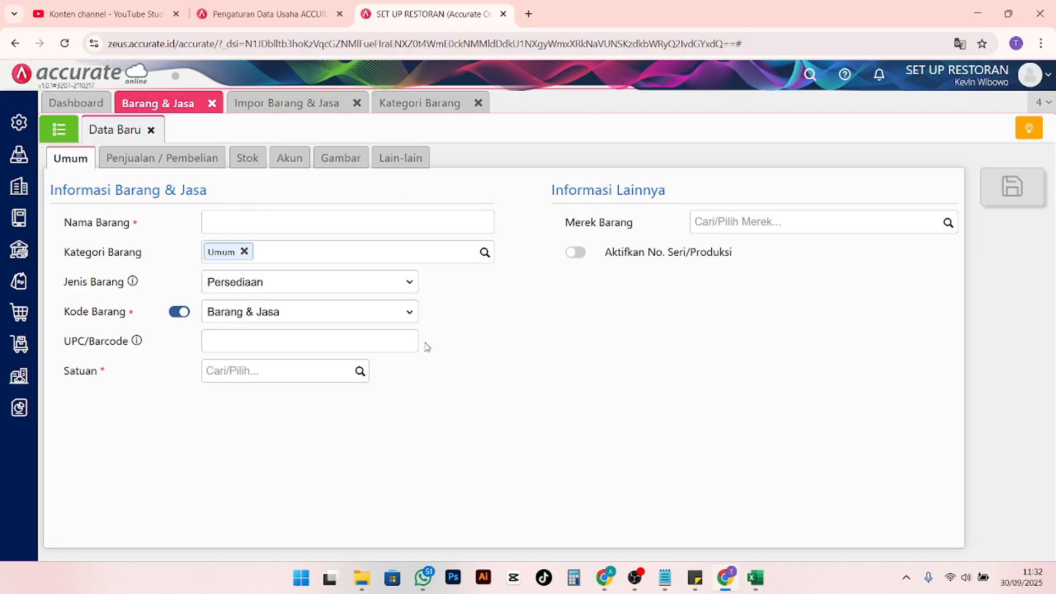
{"action": "left_click", "coordinate": [18, 343]}
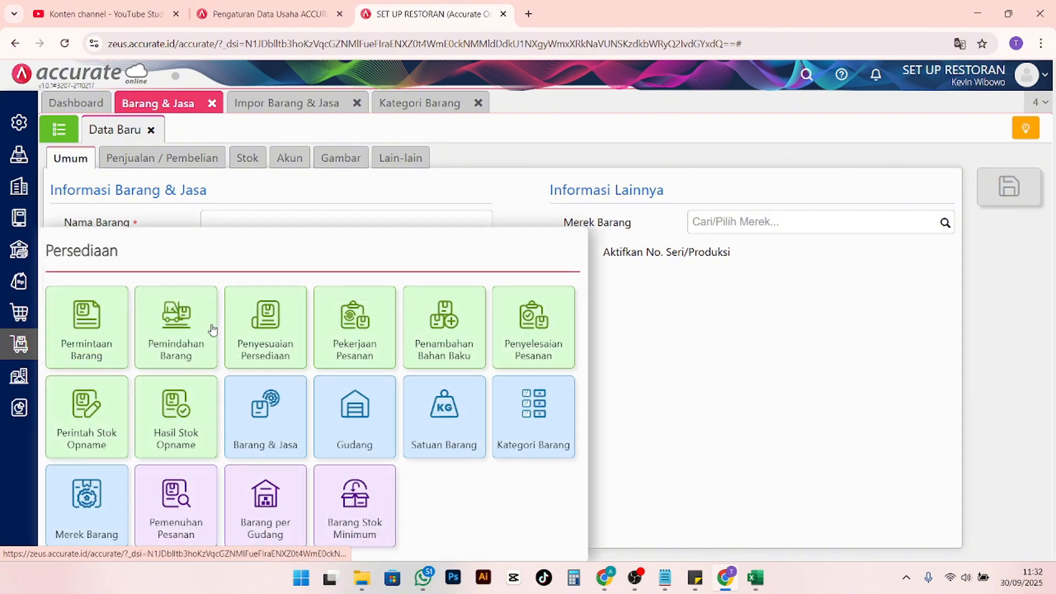
{"action": "left_click", "coordinate": [355, 420]}
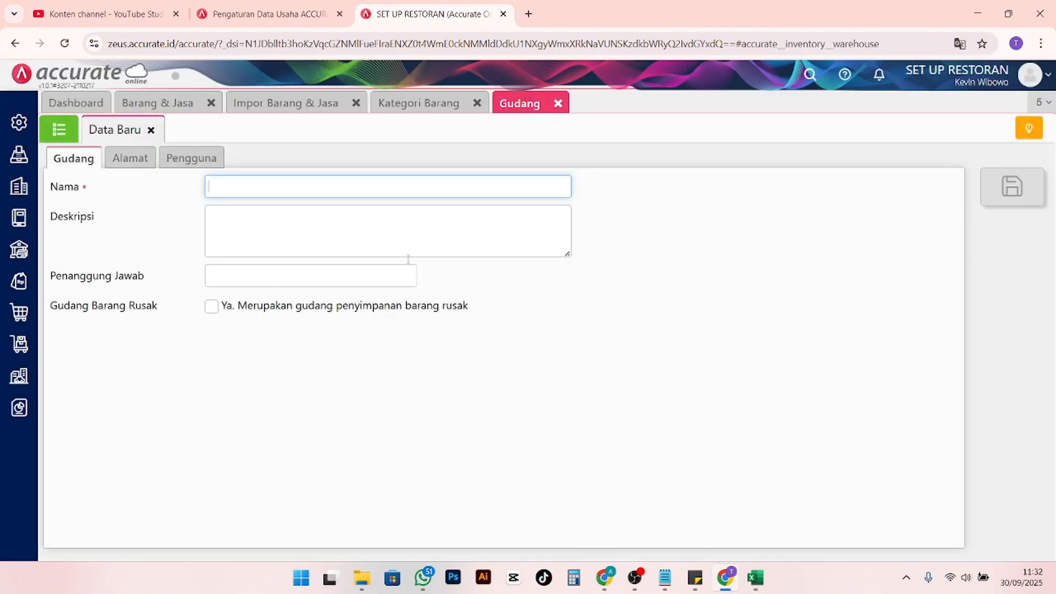
{"action": "left_click", "coordinate": [59, 129]}
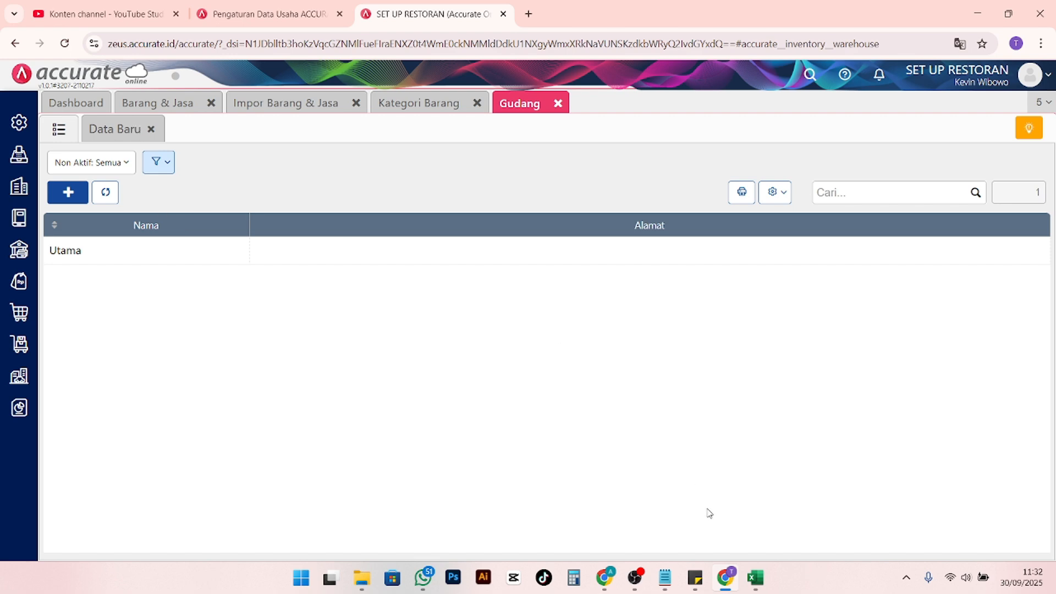
{"action": "mouse_move", "coordinate": [755, 577]}
{"action": "left_click", "coordinate": [680, 510]}
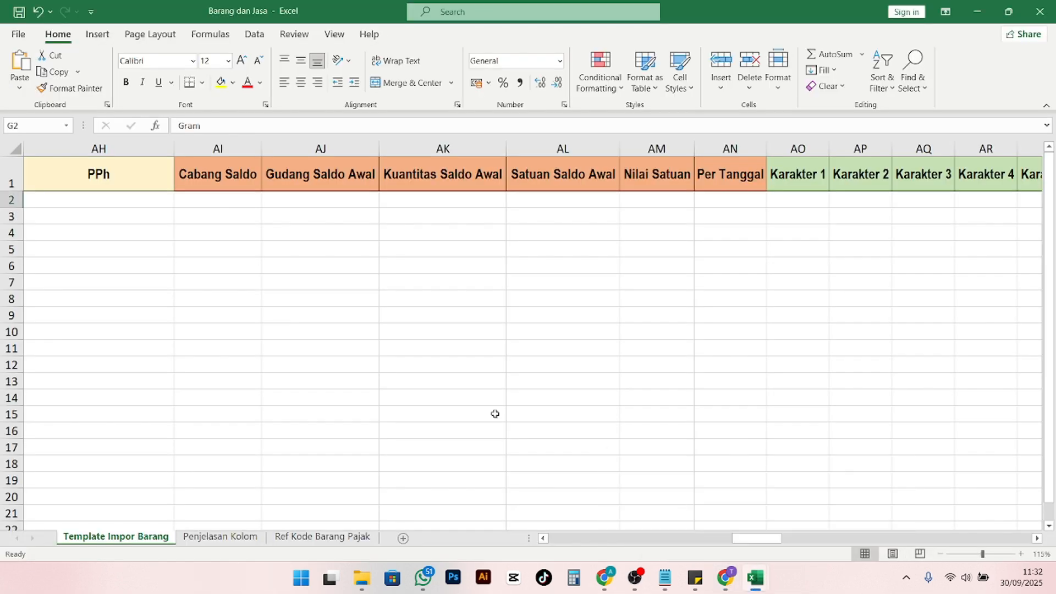
Examine the template's opening balance columns from Gudang Saldo Awal through Kuantitas and Satuan Saldo Awal to Nilai Satuan
{"action": "left_click", "coordinate": [292, 200]}
{"action": "left_click", "coordinate": [319, 223]}
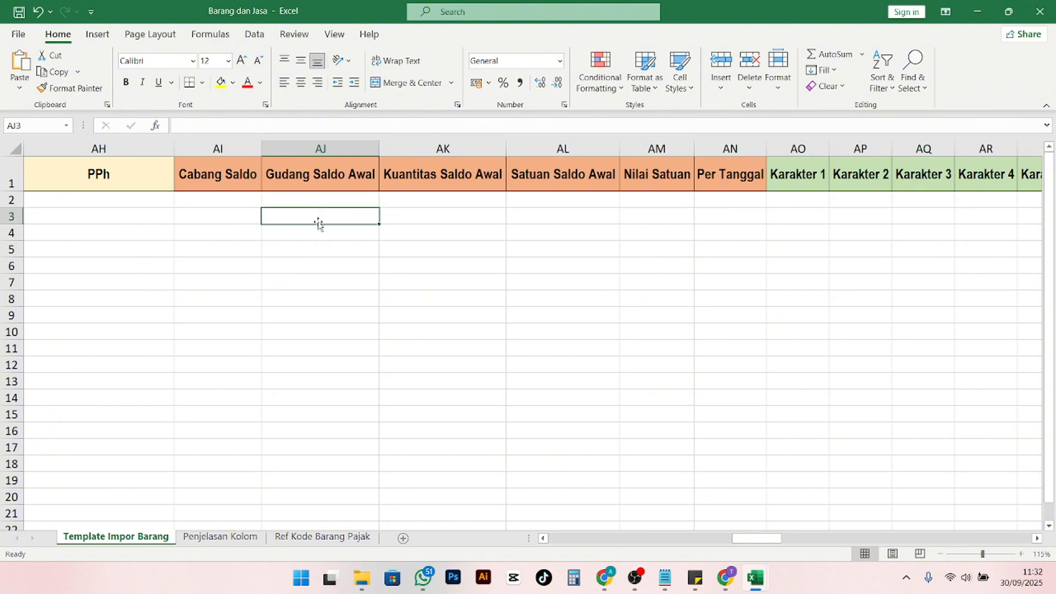
{"action": "left_click", "coordinate": [315, 252]}
{"action": "left_click", "coordinate": [321, 200]}
{"action": "left_click", "coordinate": [337, 228]}
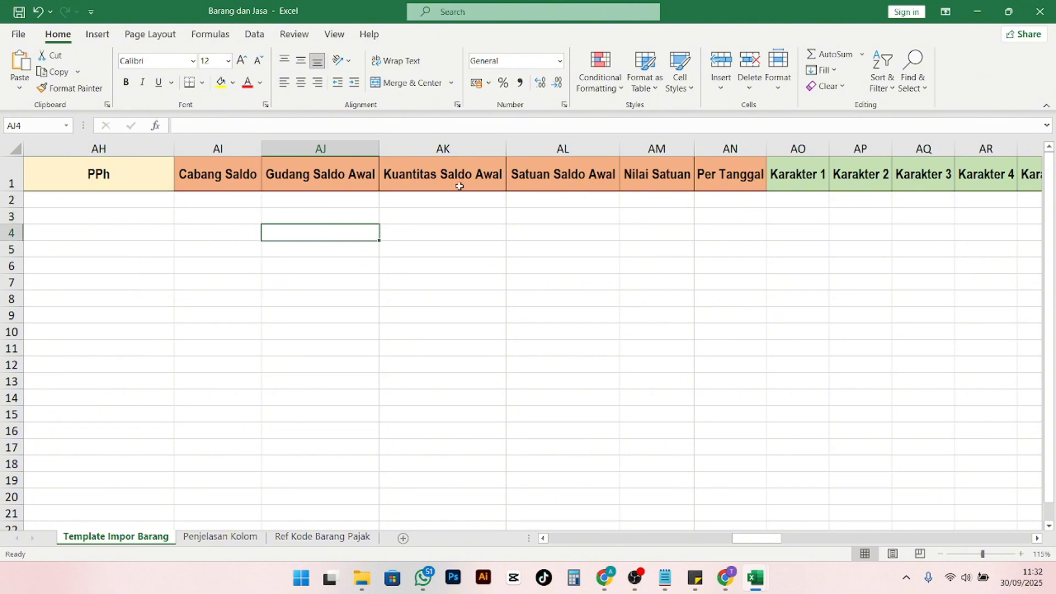
{"action": "left_click", "coordinate": [460, 205]}
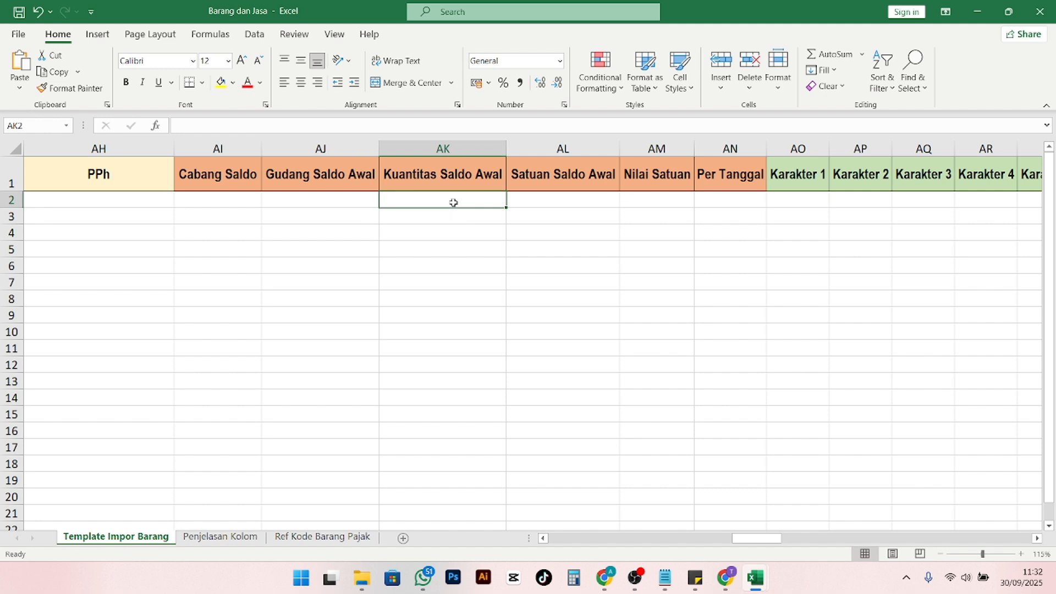
{"action": "left_click", "coordinate": [575, 207]}
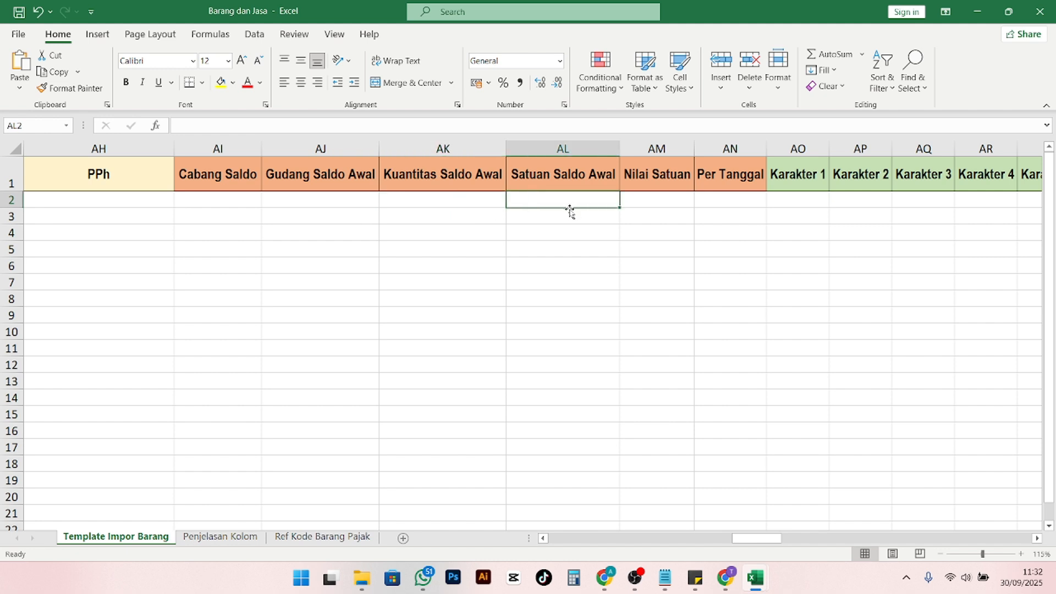
{"action": "left_click", "coordinate": [457, 199]}
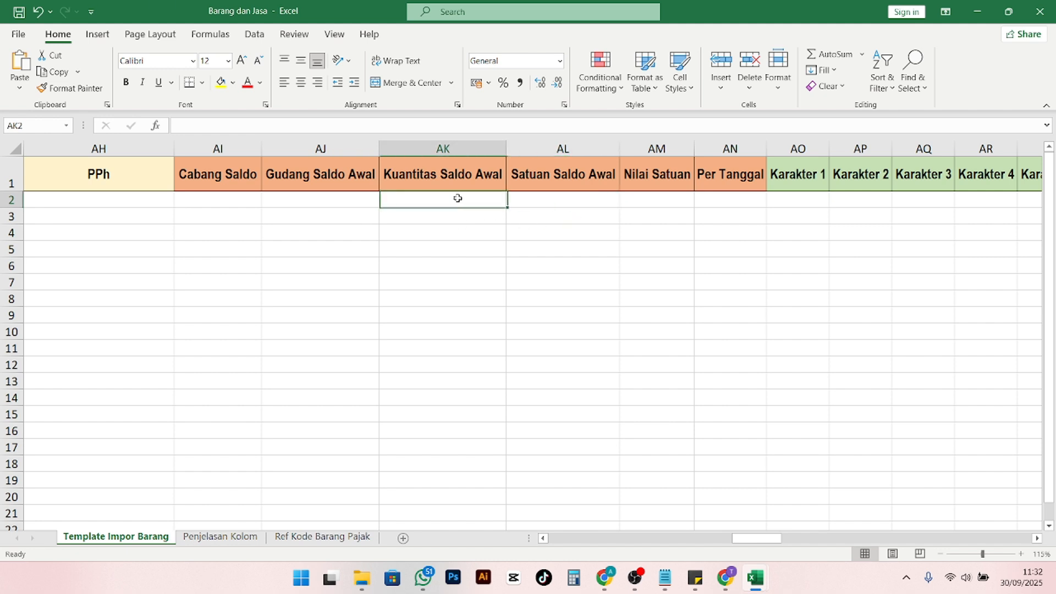
{"action": "left_click", "coordinate": [579, 196]}
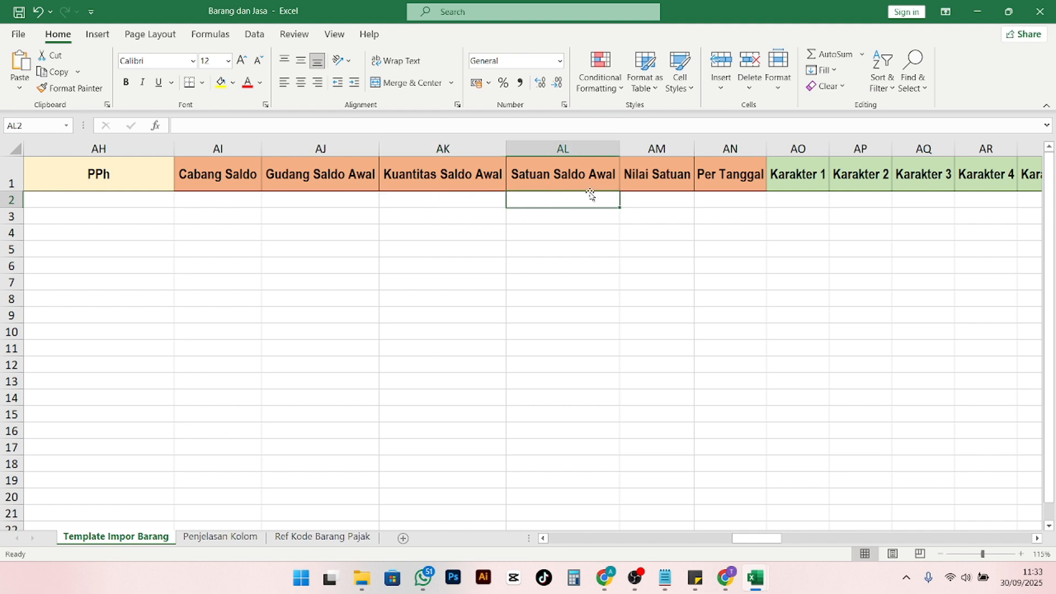
{"action": "left_click", "coordinate": [661, 197]}
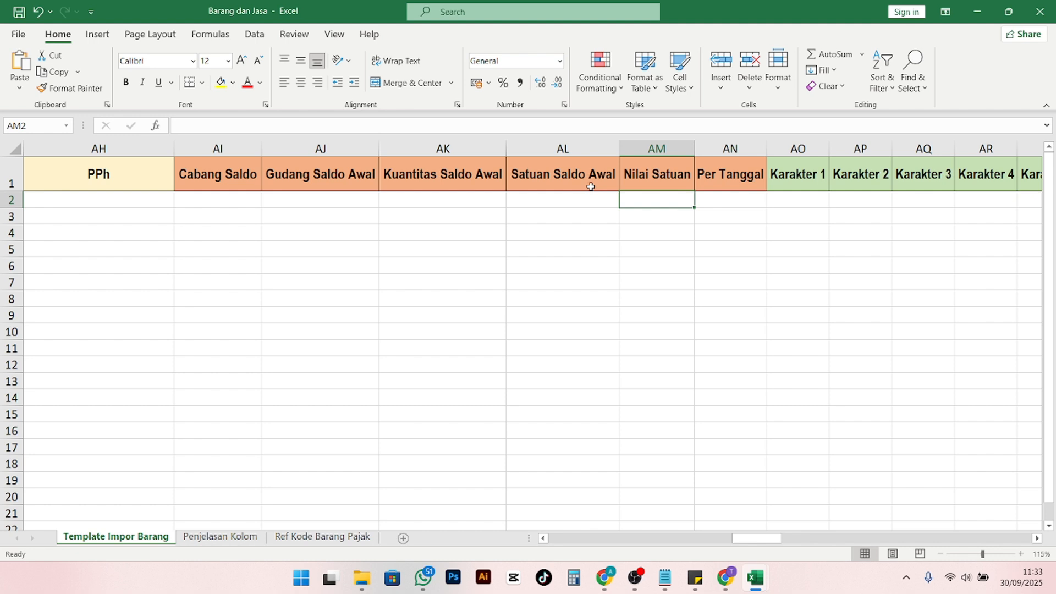
Try the sample date 01/09/2025 in the first Per Tanggal cell and clear it again
{"action": "left_click", "coordinate": [718, 203]}
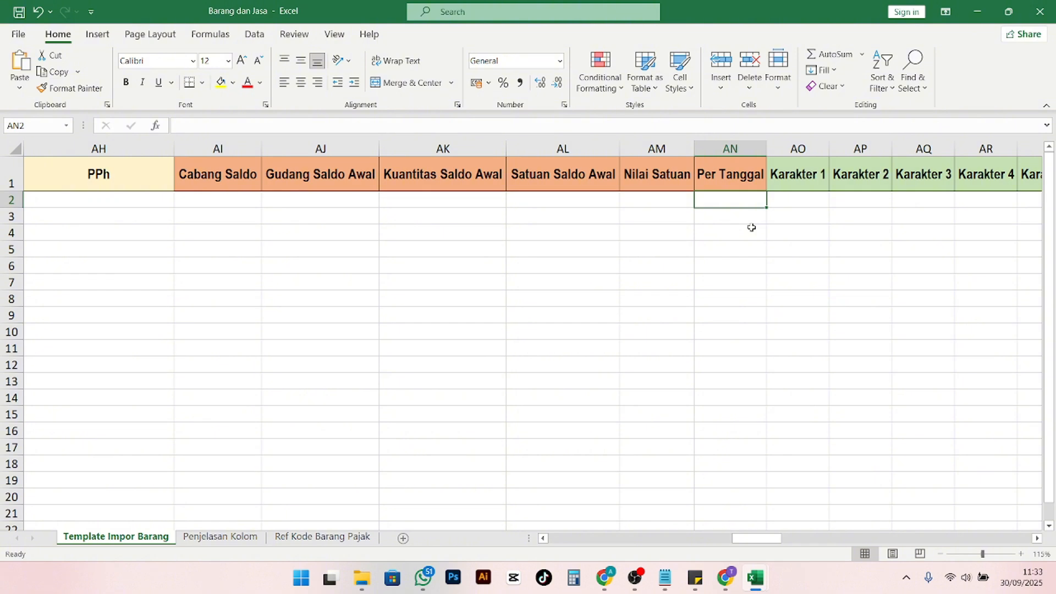
{"action": "type", "text": "01/09"}
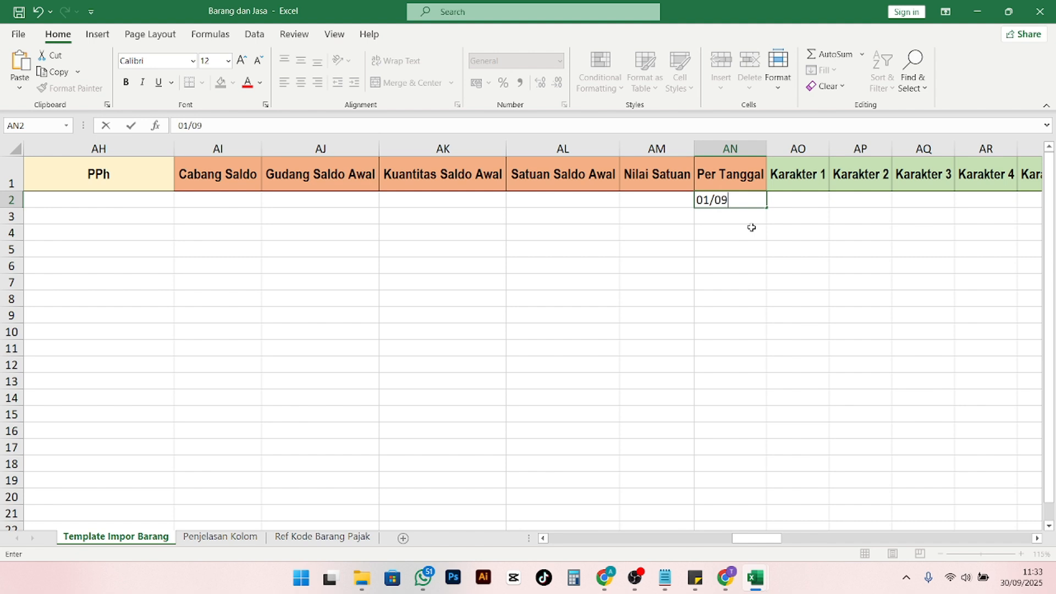
{"action": "type", "text": "/2025"}
{"action": "key", "text": "ctrl+a"}
{"action": "key", "text": "BackSpace"}
{"action": "key", "text": "Return"}
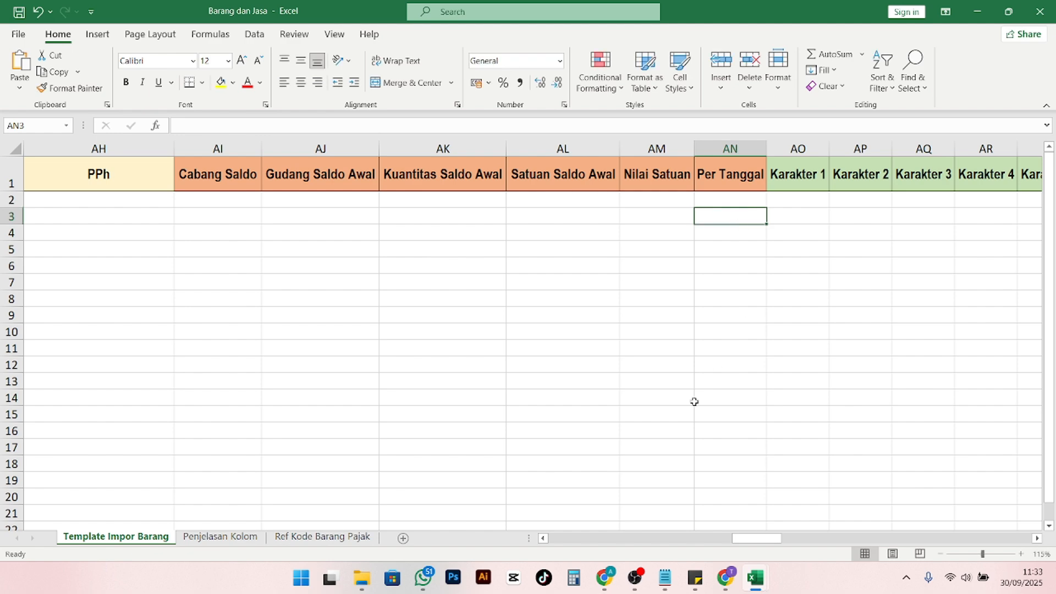
Review the template columns from Karakter 1 to Merek Barang and check the account entries from Persediaan onward in Penjelasan Kolom
{"action": "left_click_drag", "start_coordinate": [752, 540], "coordinate": [777, 556]}
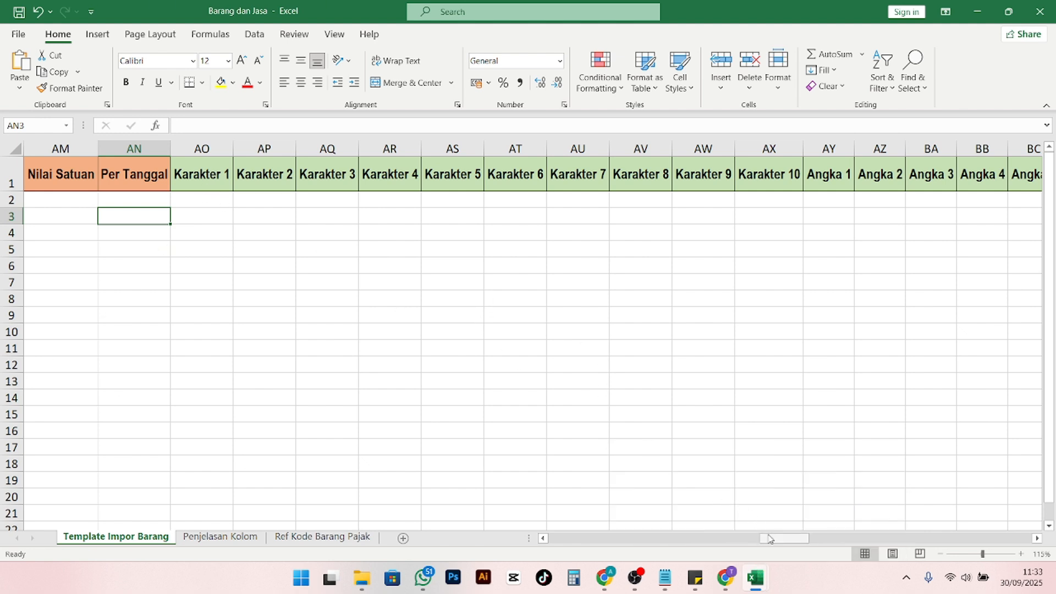
{"action": "left_click_drag", "start_coordinate": [772, 539], "coordinate": [894, 508]}
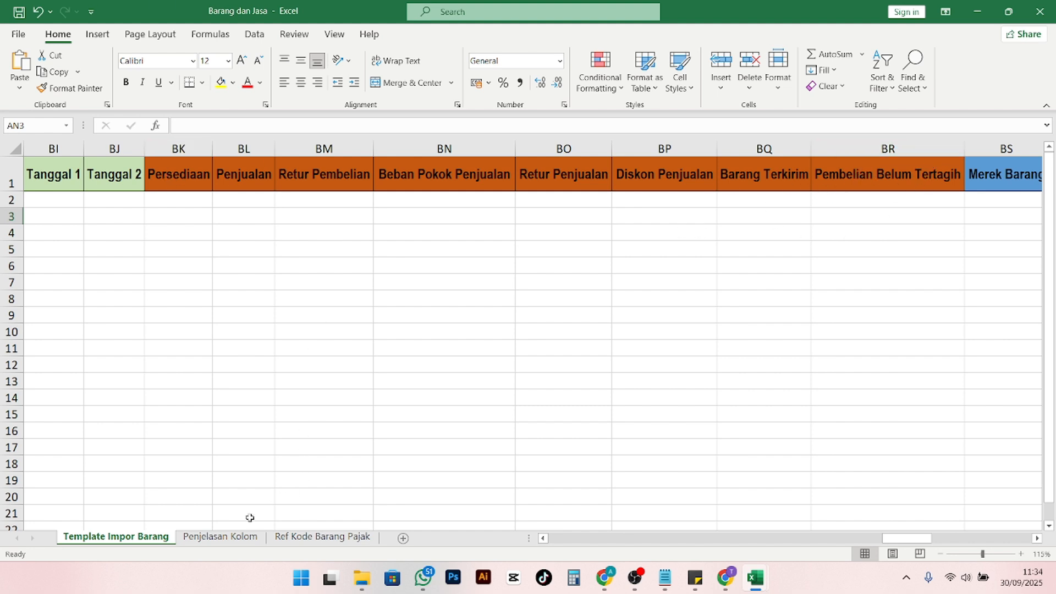
{"action": "left_click", "coordinate": [220, 537]}
{"action": "scroll", "coordinate": [326, 463], "scroll_direction": "down", "scroll_amount": 8}
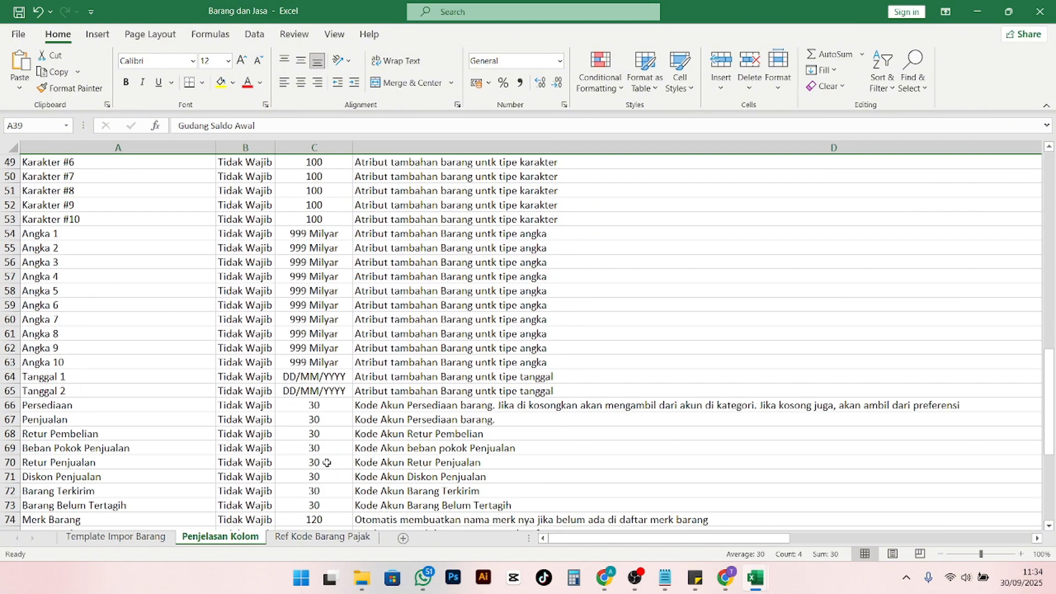
{"action": "scroll", "coordinate": [327, 462], "scroll_direction": "down", "scroll_amount": 2}
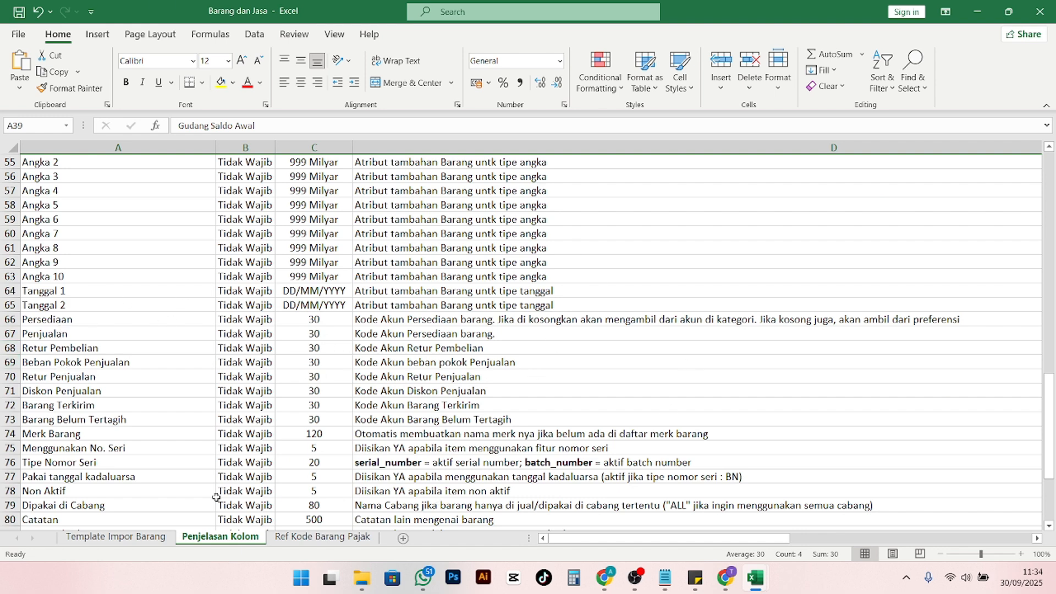
{"action": "left_click", "coordinate": [138, 538]}
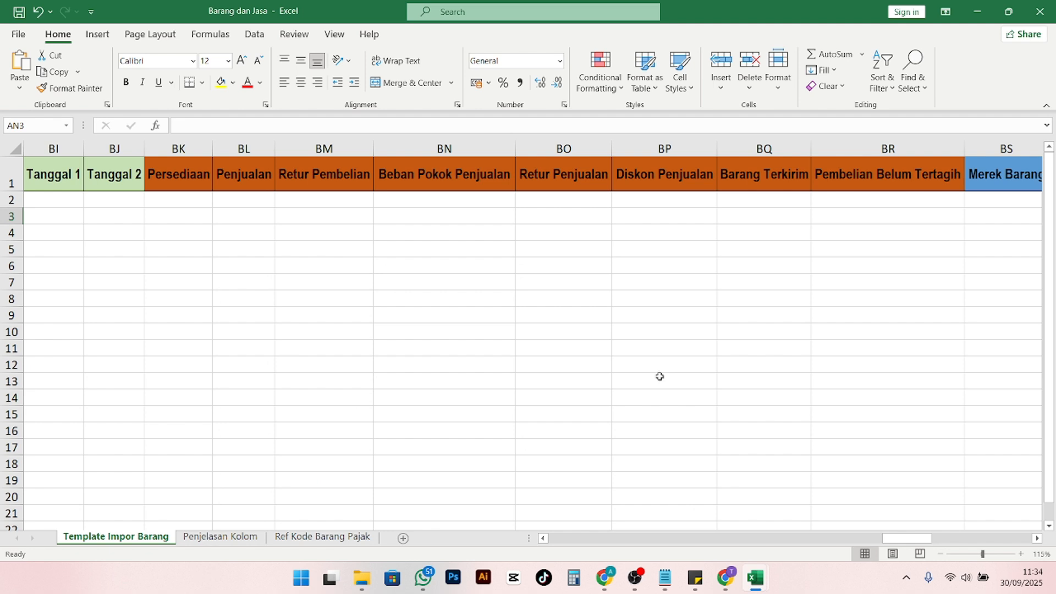
Switch to Accurate Online, review the default Akun Perkiraan settings of a new Barang & Jasa record, and return to Excel
{"action": "left_click", "coordinate": [727, 578]}
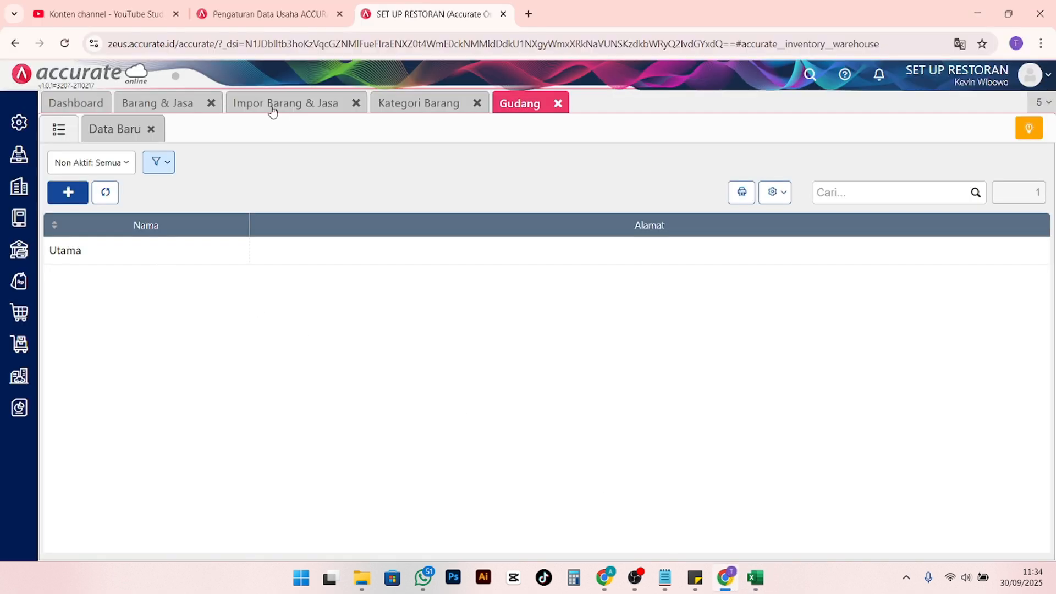
{"action": "left_click", "coordinate": [165, 105]}
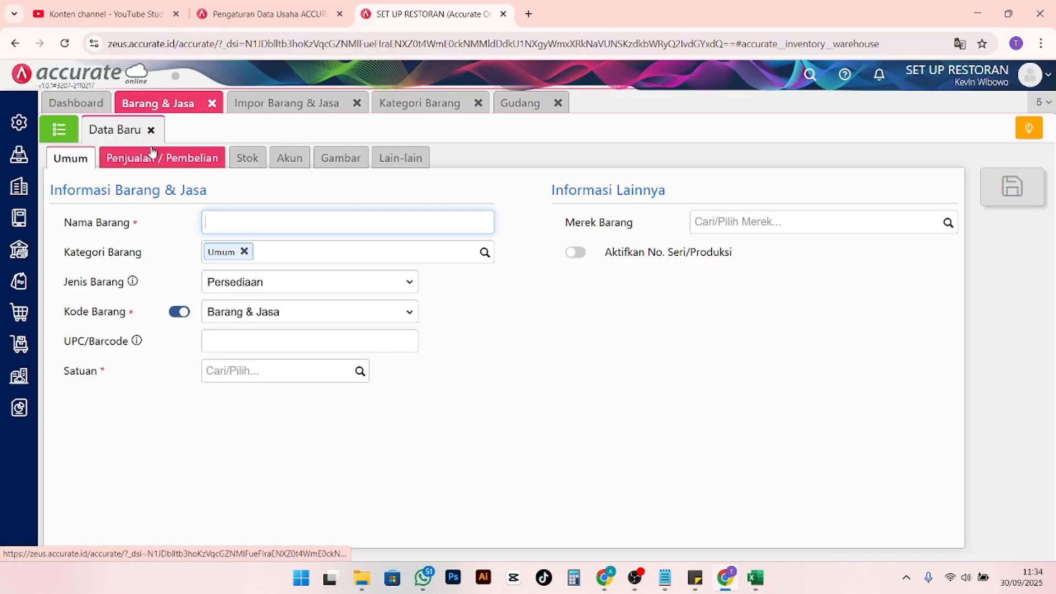
{"action": "left_click", "coordinate": [297, 164]}
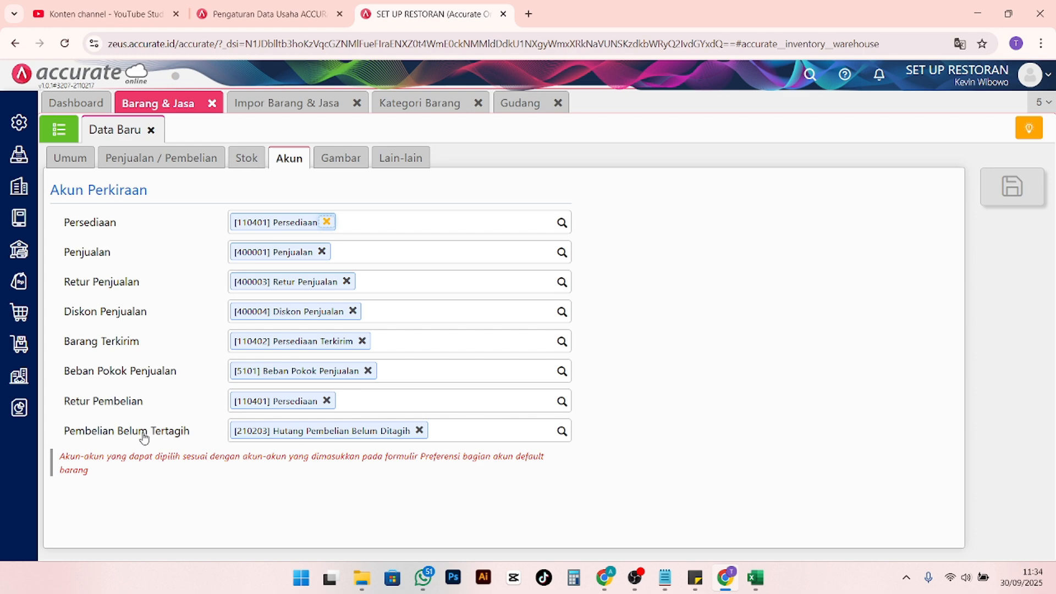
{"action": "left_click_drag", "start_coordinate": [105, 223], "coordinate": [97, 253]}
{"action": "mouse_move", "coordinate": [755, 577]}
{"action": "left_click", "coordinate": [685, 510]}
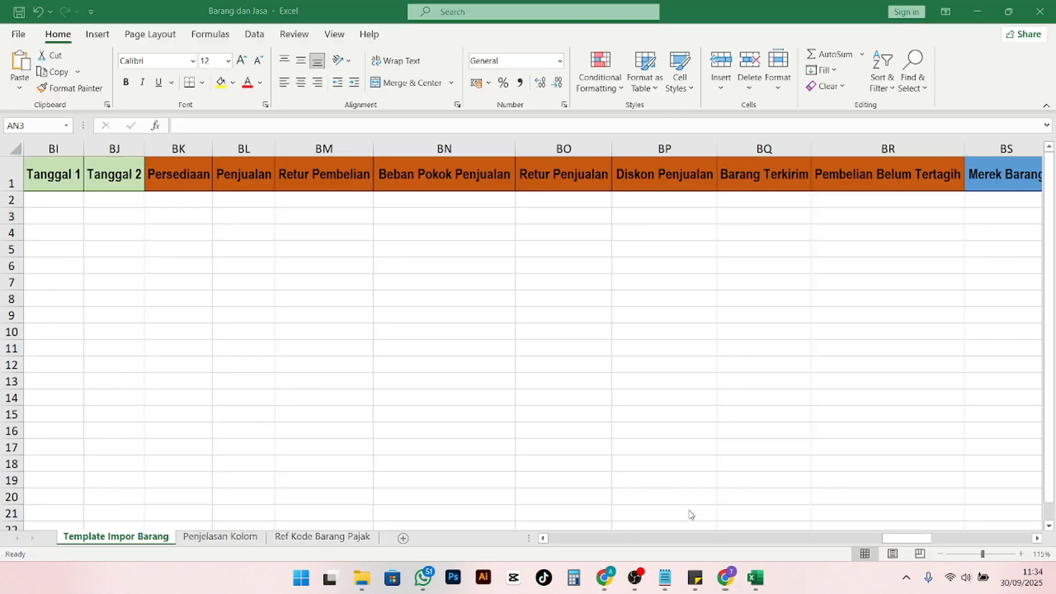
Review the columns from Merek Barang to Dapat mengubah Kuantitas Rincian Grup and check their explanations in Penjelasan Kolom
{"action": "left_click_drag", "start_coordinate": [910, 540], "coordinate": [960, 540]}
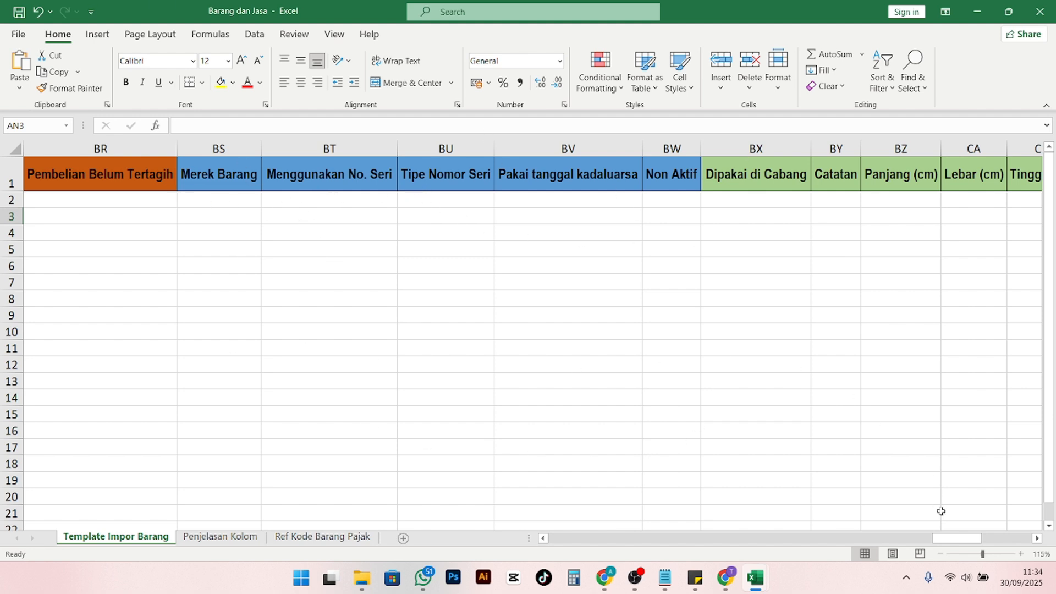
{"action": "mouse_move", "coordinate": [965, 537]}
{"action": "left_mouse_down"}
{"action": "mouse_move", "coordinate": [1015, 532]}
{"action": "mouse_move", "coordinate": [977, 539]}
{"action": "left_mouse_up"}
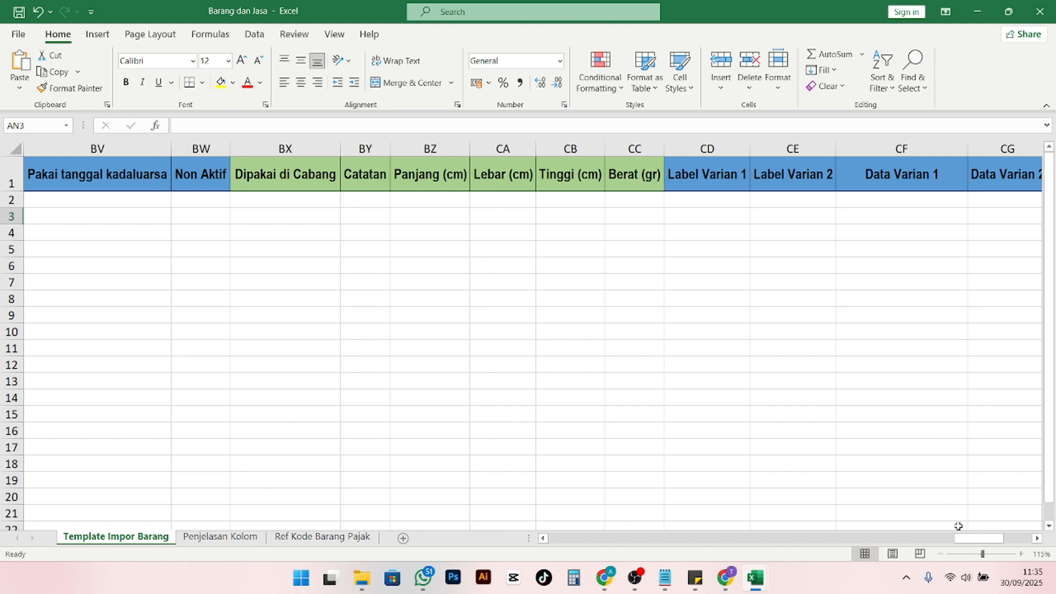
{"action": "left_click_drag", "start_coordinate": [961, 538], "coordinate": [1026, 538]}
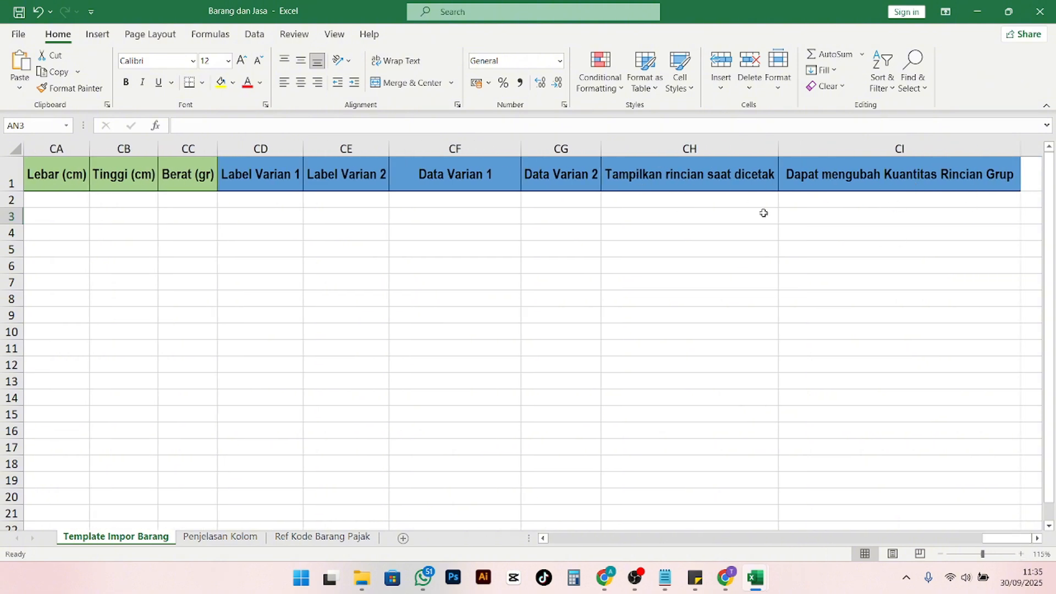
{"action": "left_click", "coordinate": [220, 536]}
{"action": "scroll", "coordinate": [316, 437], "scroll_direction": "down", "scroll_amount": 5}
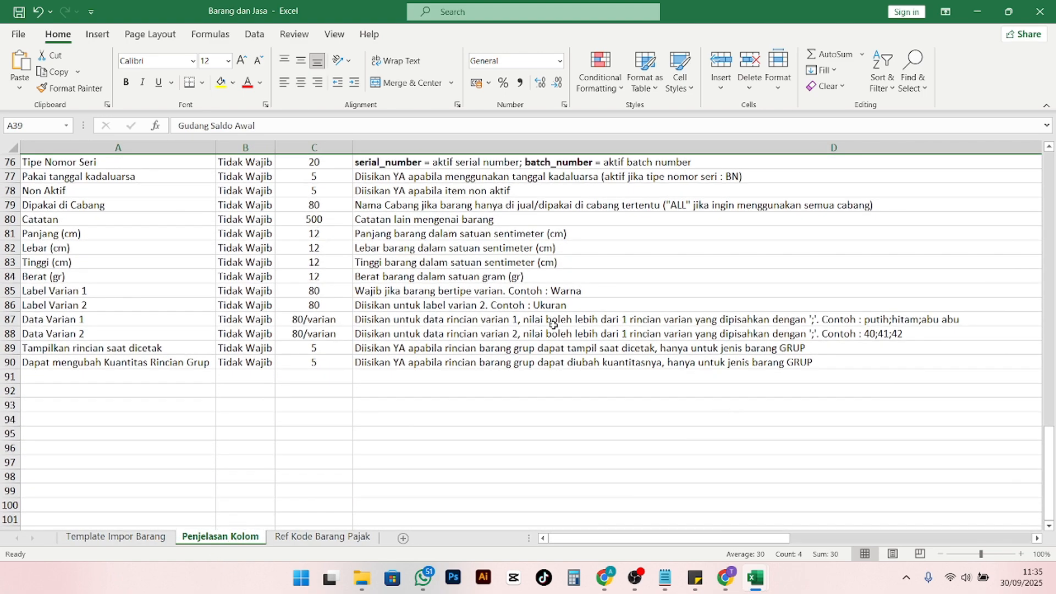
{"action": "left_click", "coordinate": [125, 538]}
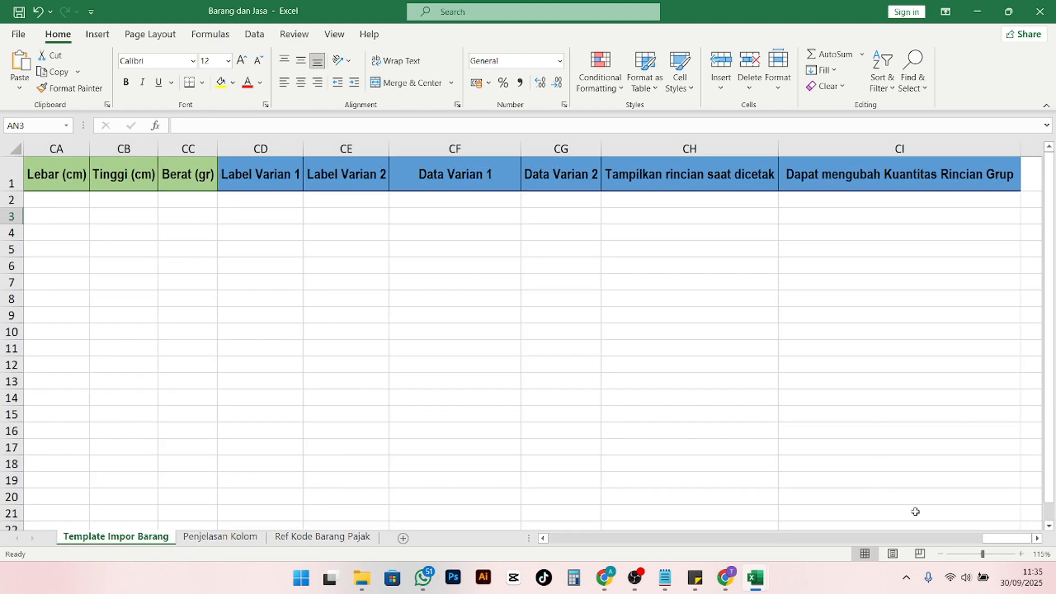
Return to the template's first columns, then switch to Accurate Online and open the Impor Barang & Jasa page
{"action": "left_click_drag", "start_coordinate": [995, 535], "coordinate": [545, 538]}
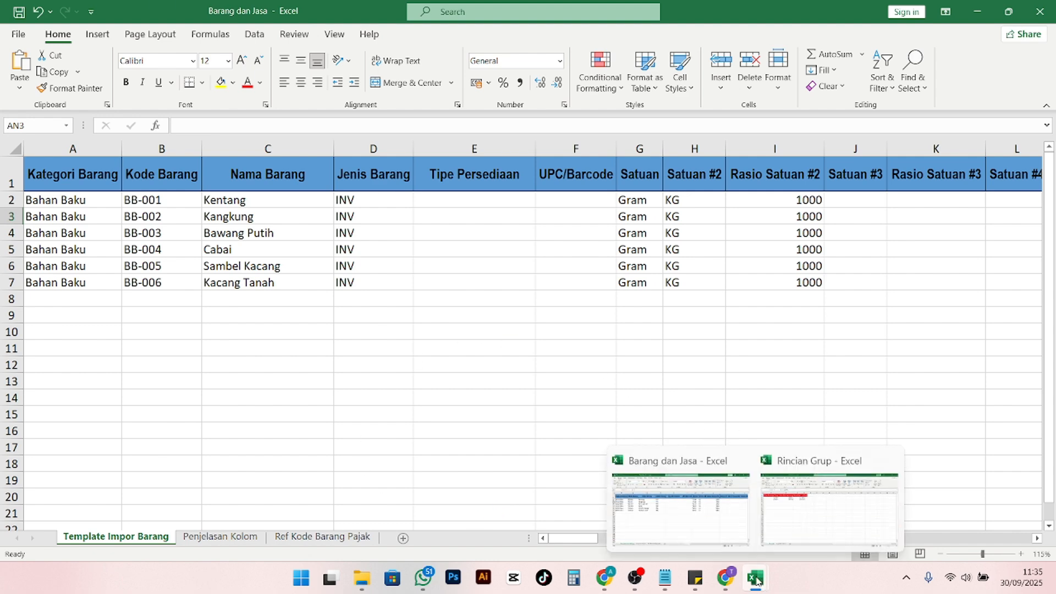
{"action": "left_click", "coordinate": [729, 582]}
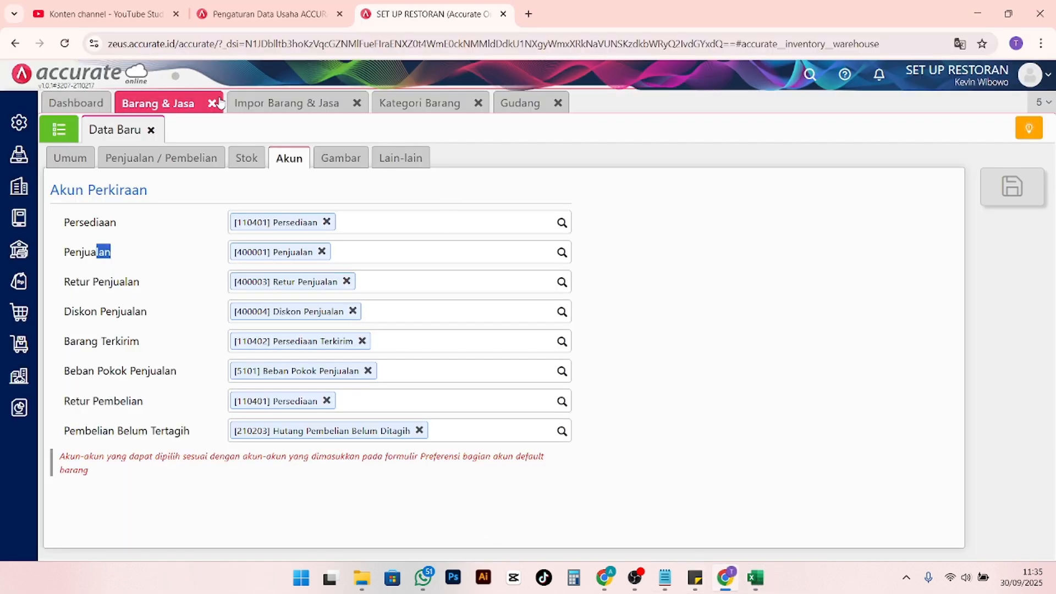
{"action": "left_click", "coordinate": [305, 110]}
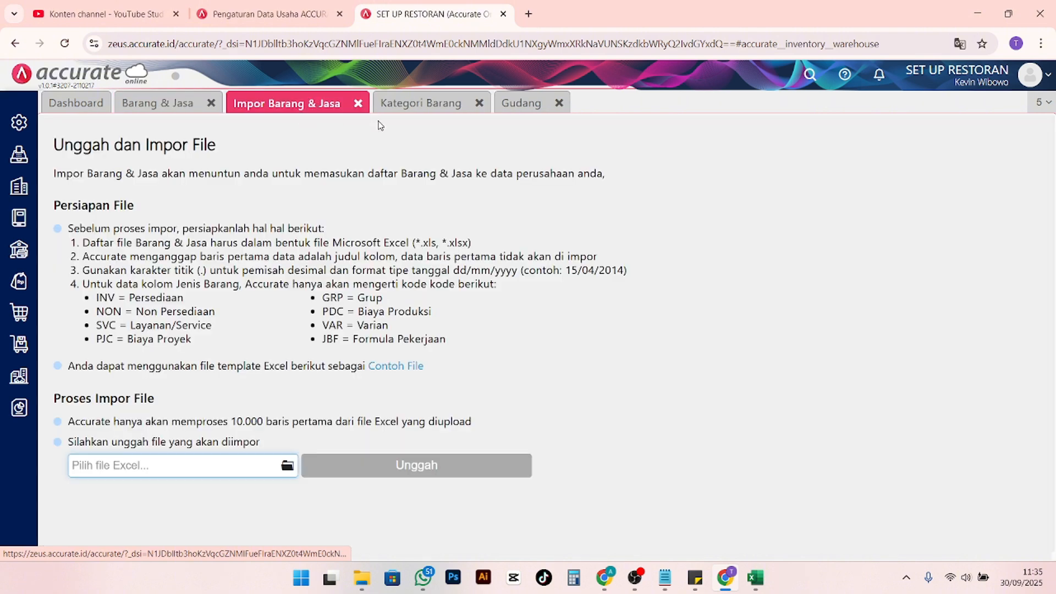
Close the Kategori Barang and Gudang pages, then upload the Excel file Barang dan Jasa for the Barang & Jasa import
{"action": "left_click", "coordinate": [479, 103]}
{"action": "left_click", "coordinate": [438, 103]}
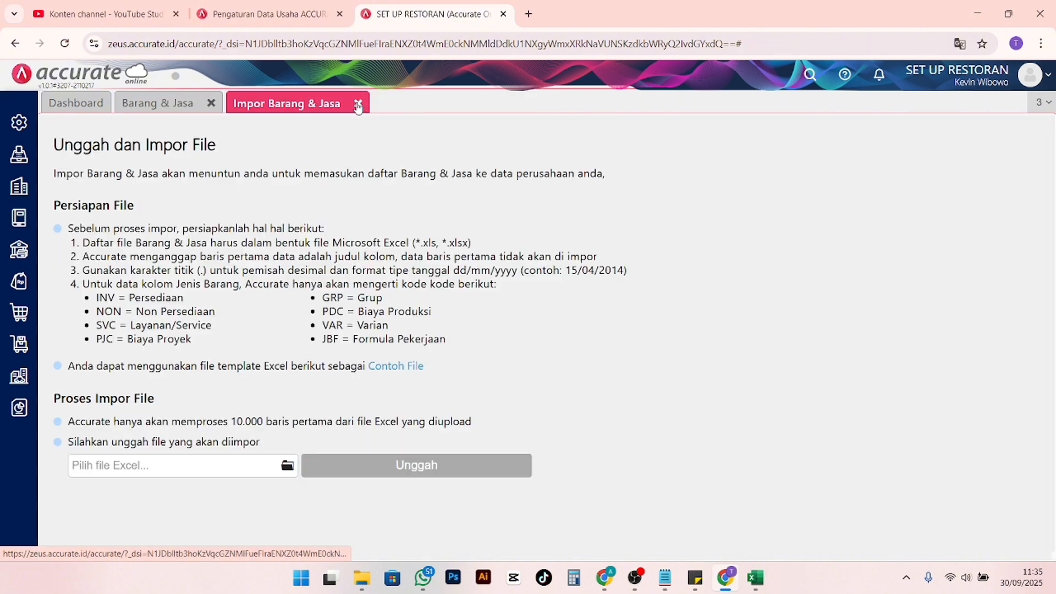
{"action": "left_click", "coordinate": [286, 463]}
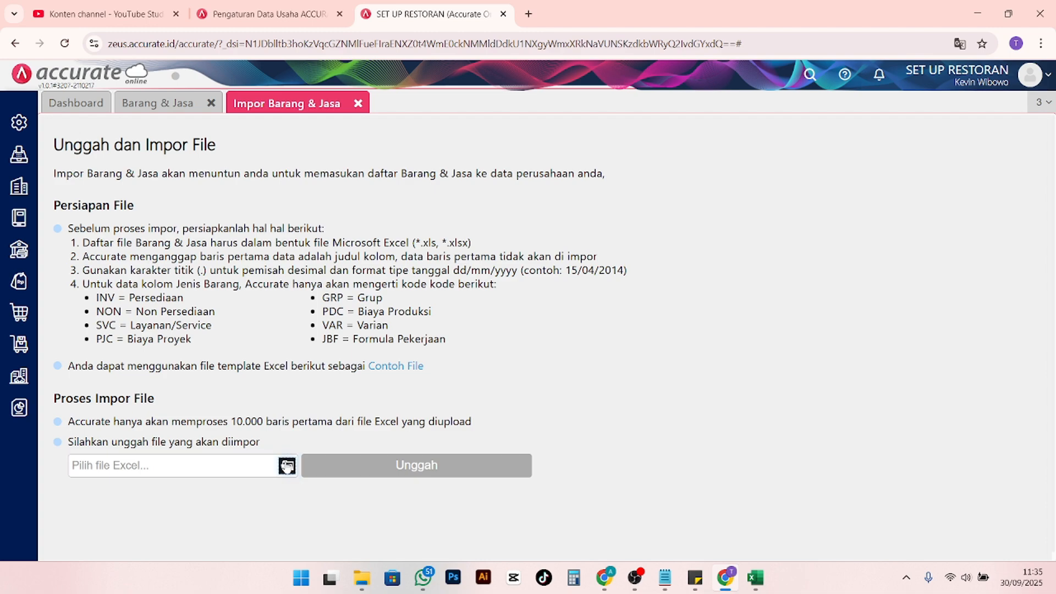
{"action": "left_click", "coordinate": [193, 156]}
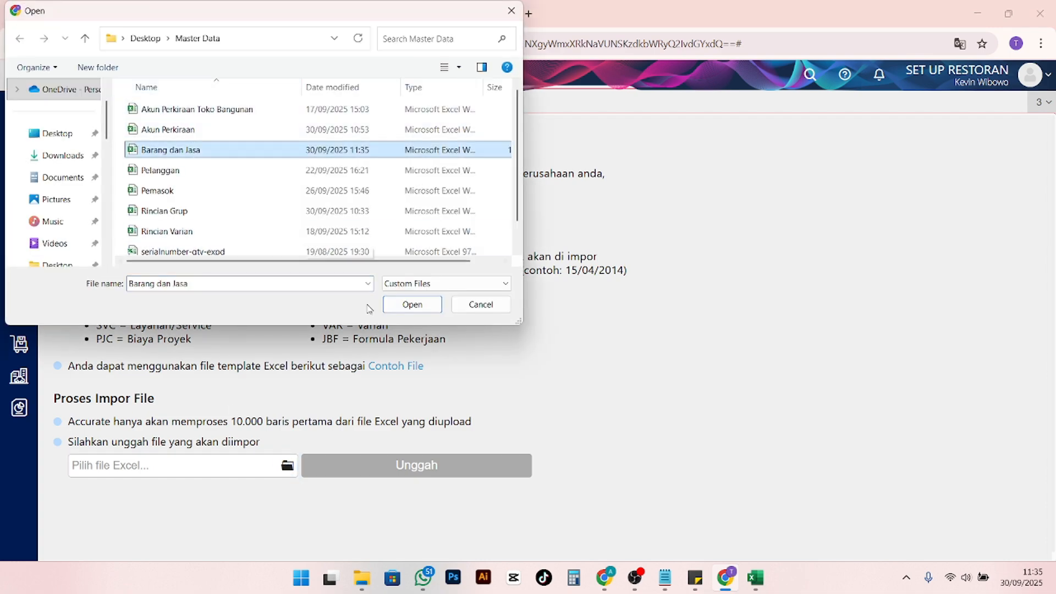
{"action": "left_click", "coordinate": [405, 305]}
{"action": "left_click", "coordinate": [409, 463]}
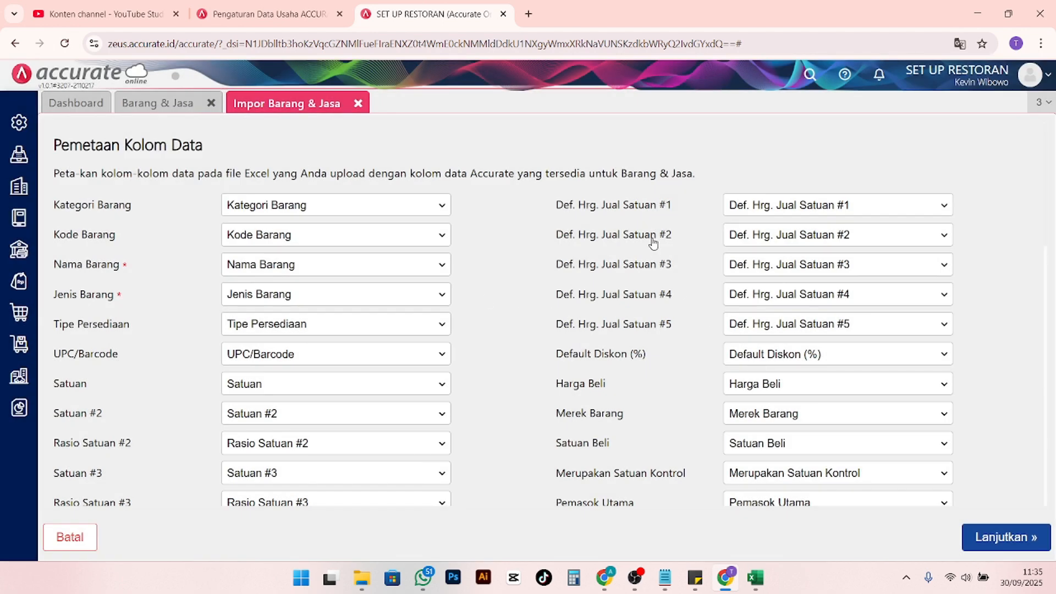
Check the column mapping and the data preview without changing either, and run the import
{"action": "left_click_drag", "start_coordinate": [681, 212], "coordinate": [590, 213]}
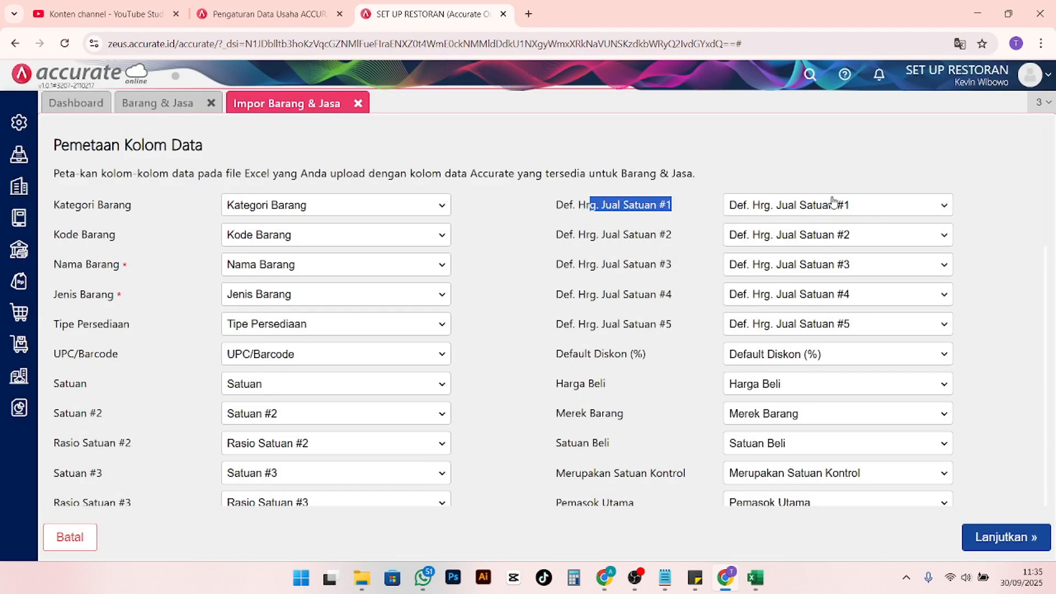
{"action": "scroll", "coordinate": [835, 324], "scroll_direction": "down", "scroll_amount": 7}
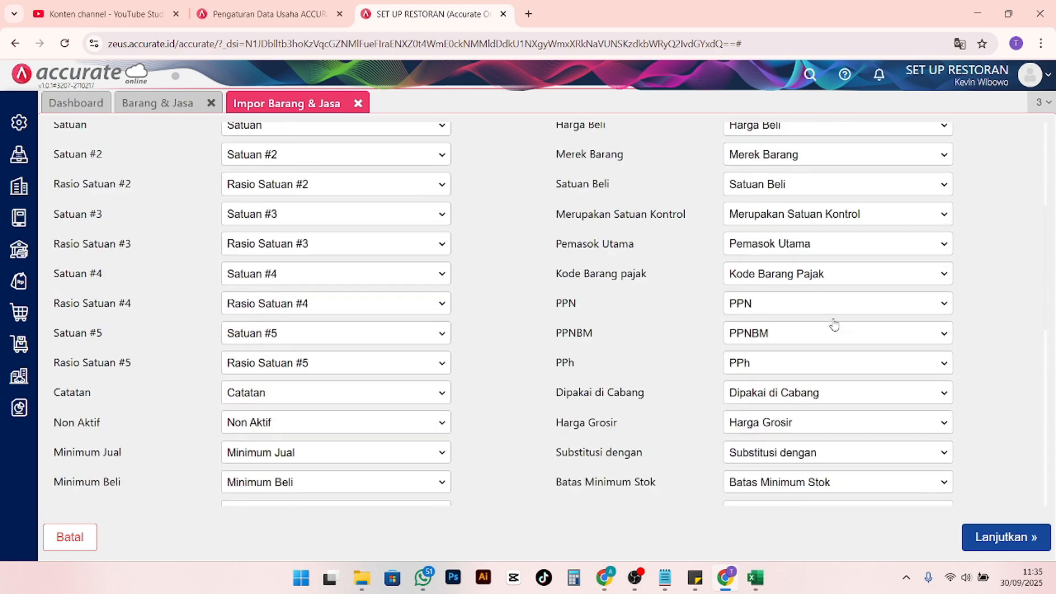
{"action": "left_click", "coordinate": [996, 538]}
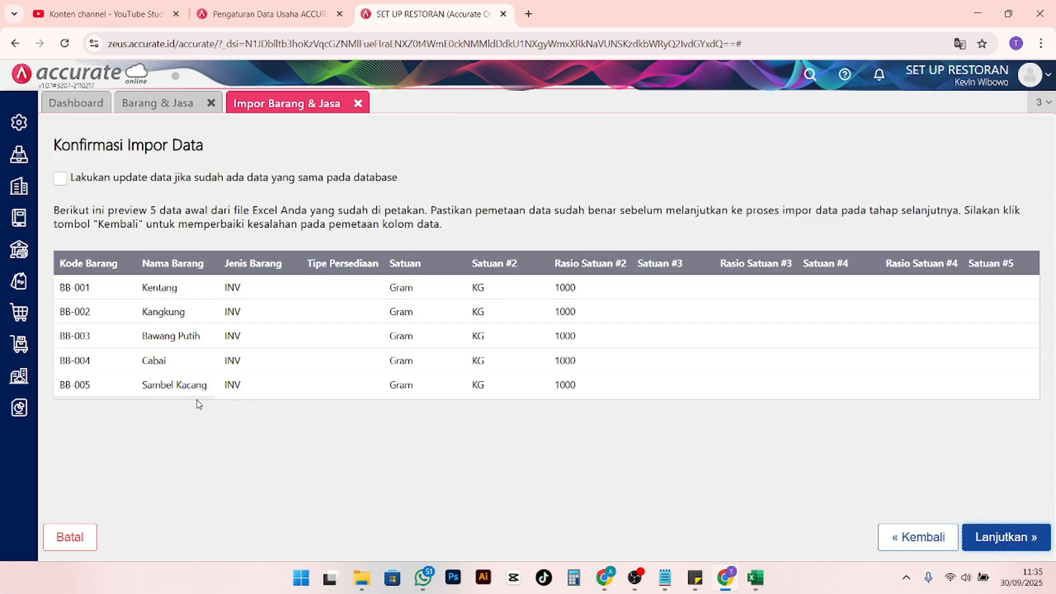
{"action": "left_click_drag", "start_coordinate": [194, 398], "coordinate": [130, 433]}
{"action": "left_click", "coordinate": [1000, 539]}
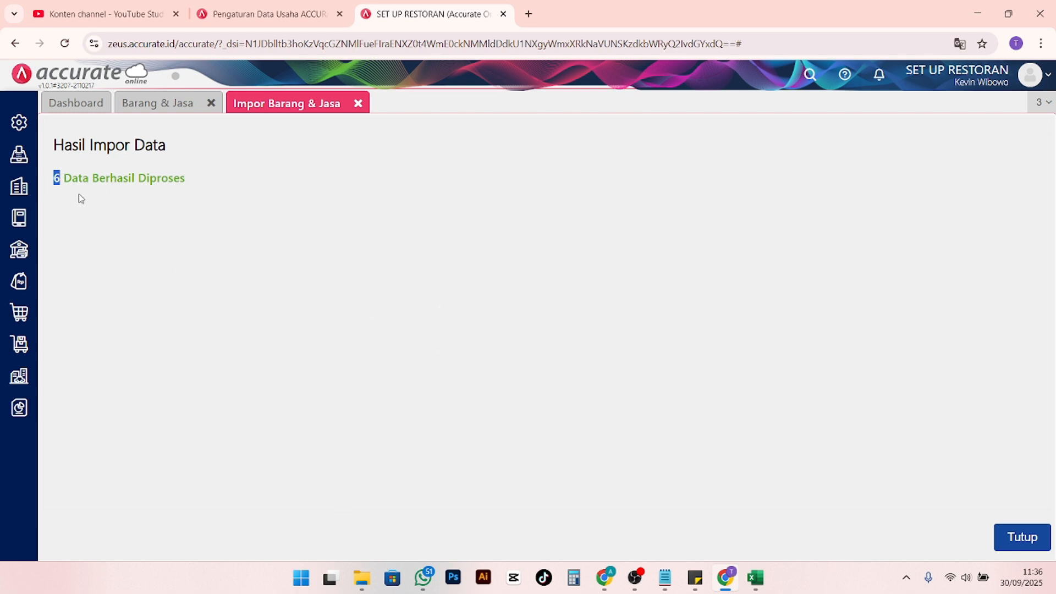
Open the Barang & Jasa list to check the imported raw materials against the Excel template, and return to Accurate Online
{"action": "left_click", "coordinate": [168, 106]}
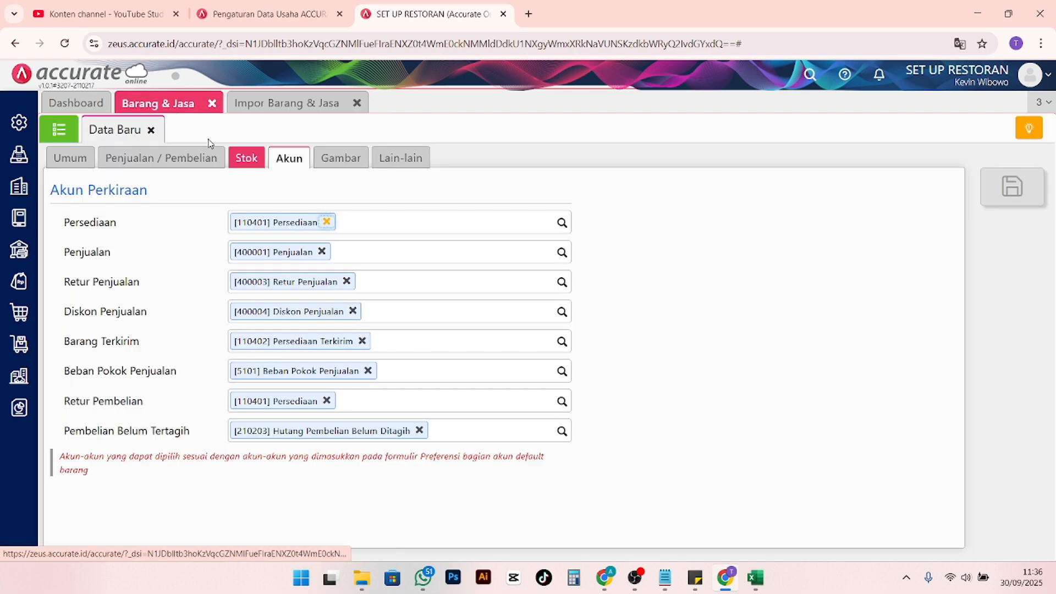
{"action": "left_click", "coordinate": [61, 130]}
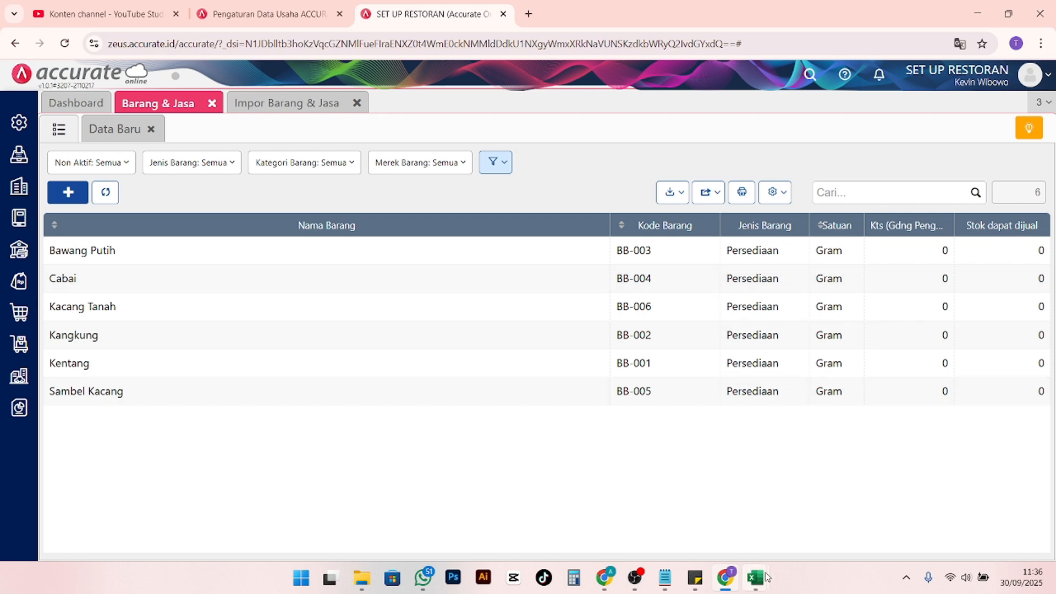
{"action": "mouse_move", "coordinate": [766, 577]}
{"action": "left_click", "coordinate": [688, 506]}
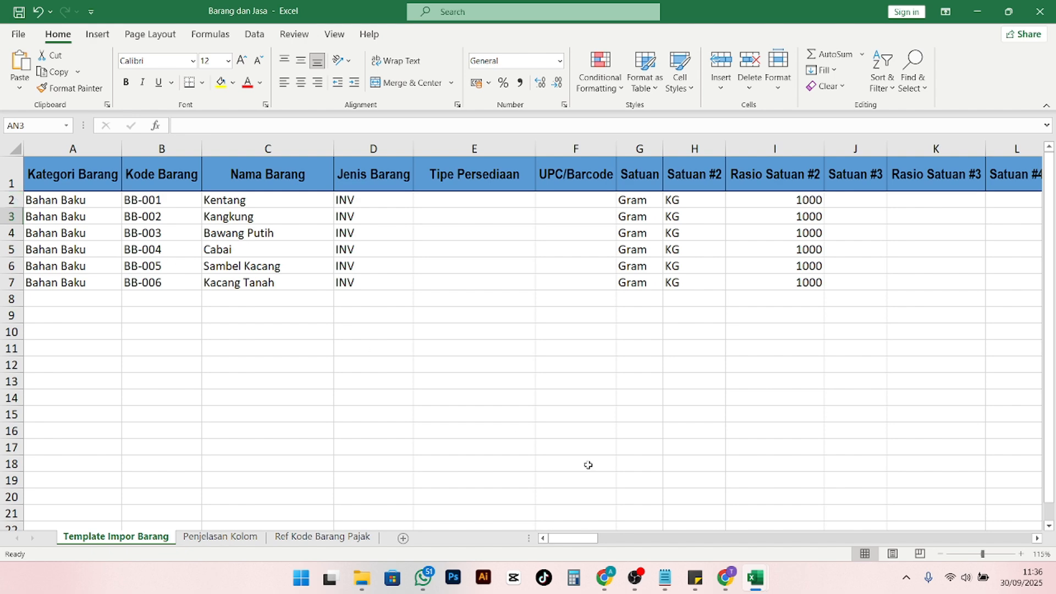
{"action": "left_click", "coordinate": [729, 578]}
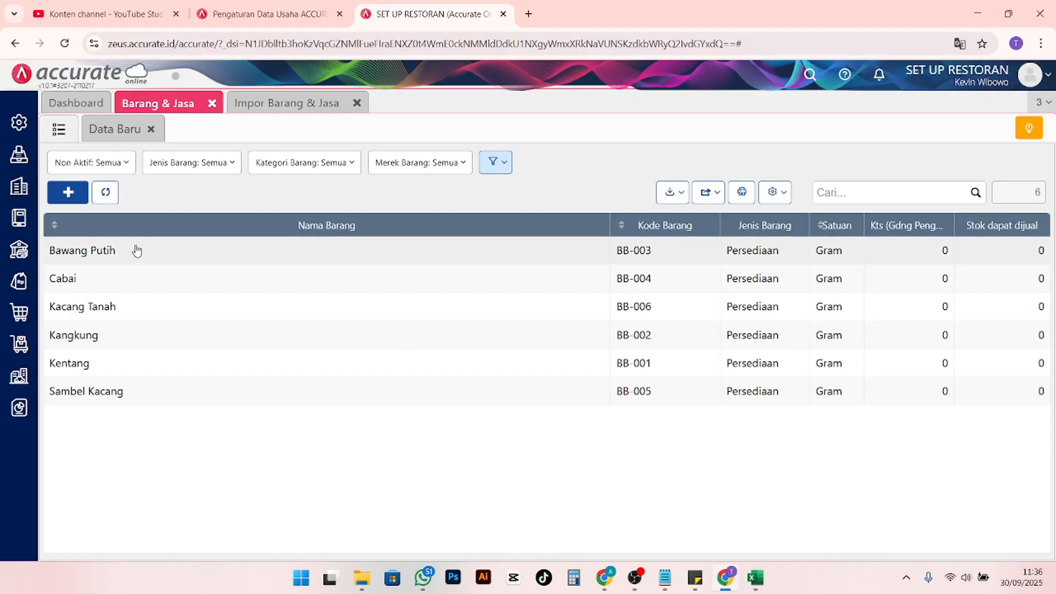
Go back to the new Barang & Jasa record and set its Jenis Barang to Modifier
{"action": "left_click", "coordinate": [115, 130]}
{"action": "left_click", "coordinate": [67, 170]}
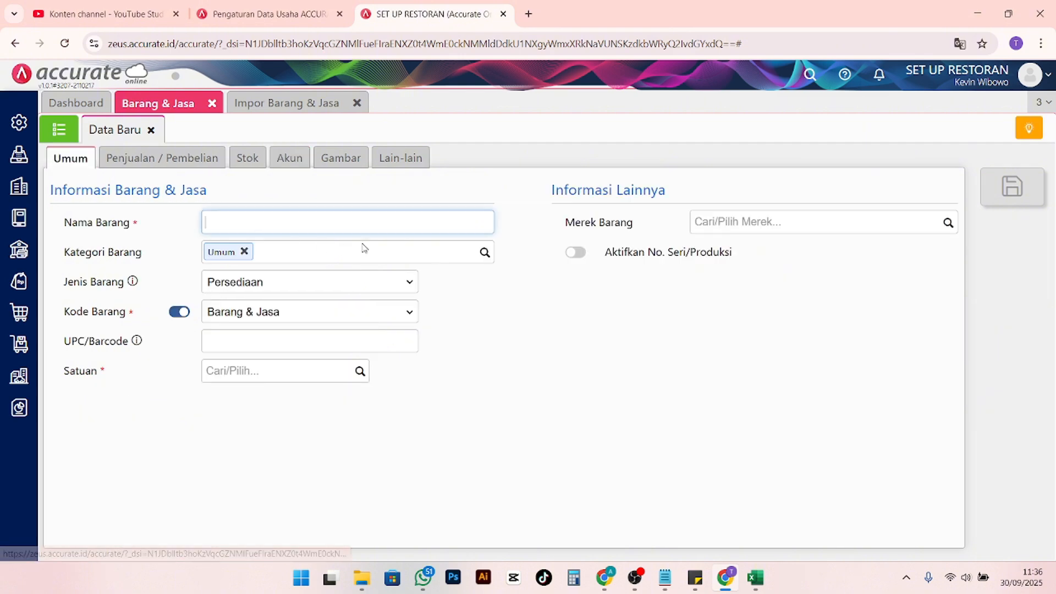
{"action": "left_click", "coordinate": [324, 285]}
{"action": "left_click", "coordinate": [228, 391]}
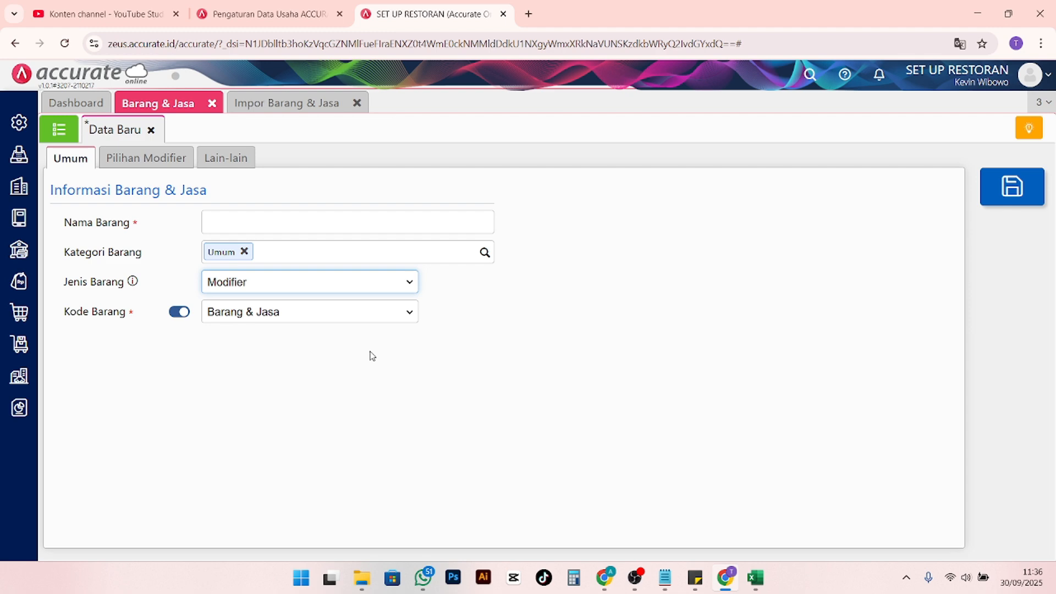
{"action": "left_click", "coordinate": [413, 380]}
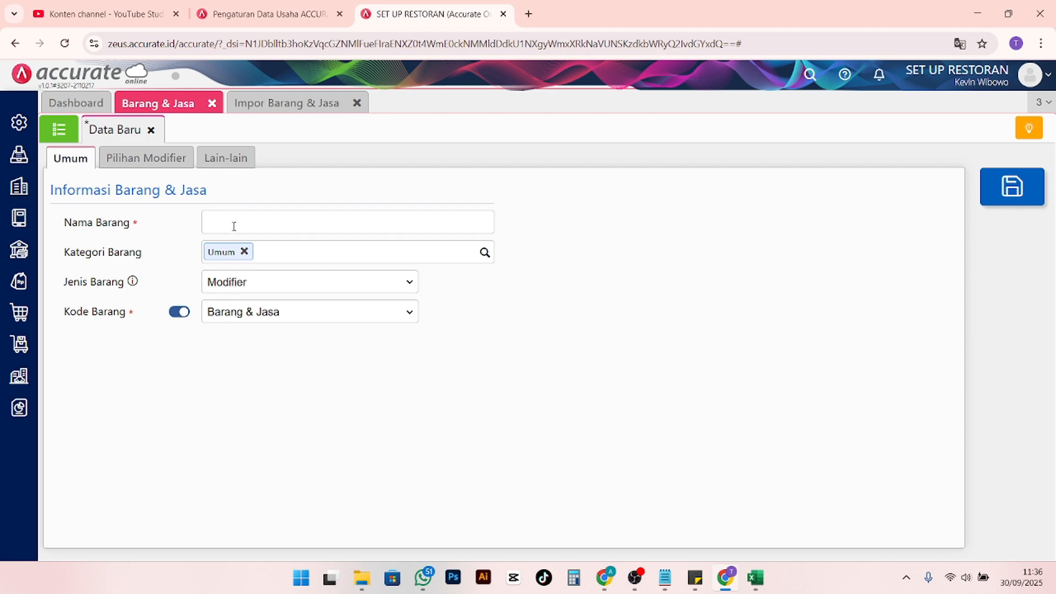
Name the modifier Kepedasan, assign it to the Bahan Baku category, and open its Pilihan Modifier section
{"action": "left_click", "coordinate": [267, 222]}
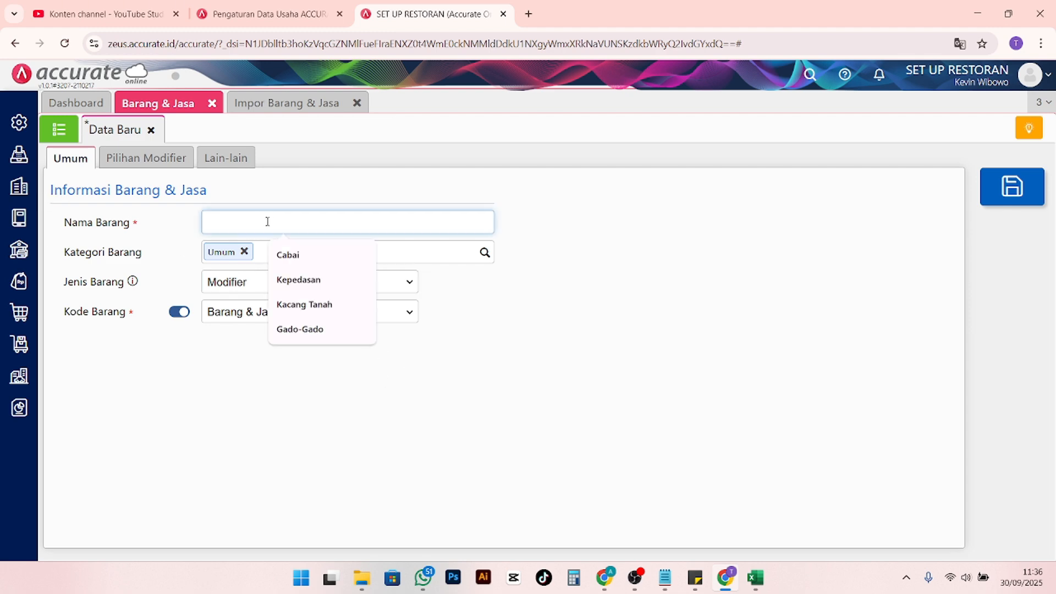
{"action": "type", "text": "Kepde"}
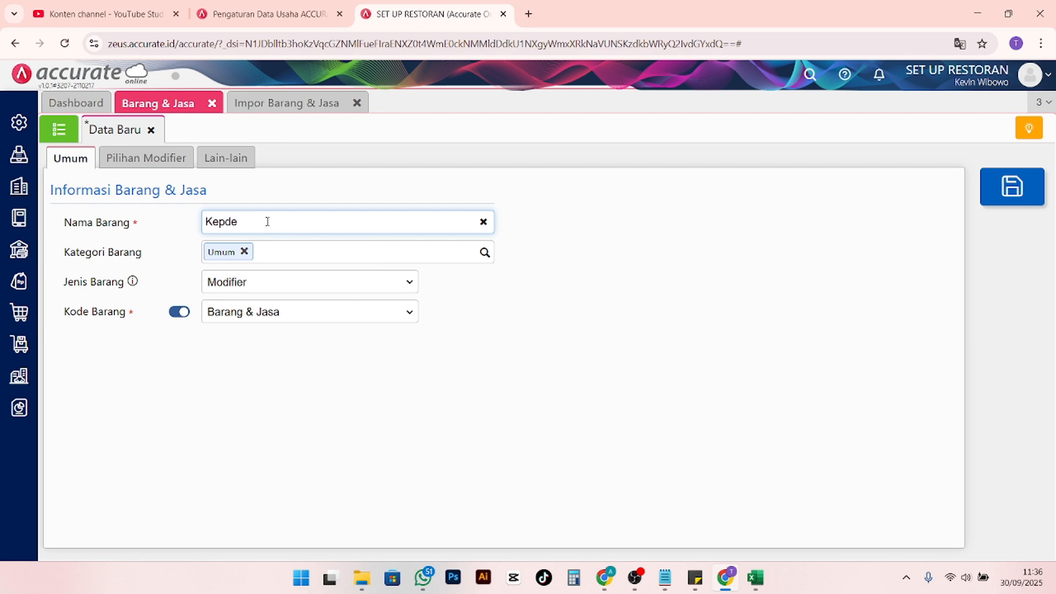
{"action": "key", "text": "BackSpace"}
{"action": "key", "text": "BackSpace"}
{"action": "type", "text": "edasan"}
{"action": "left_click", "coordinate": [485, 252]}
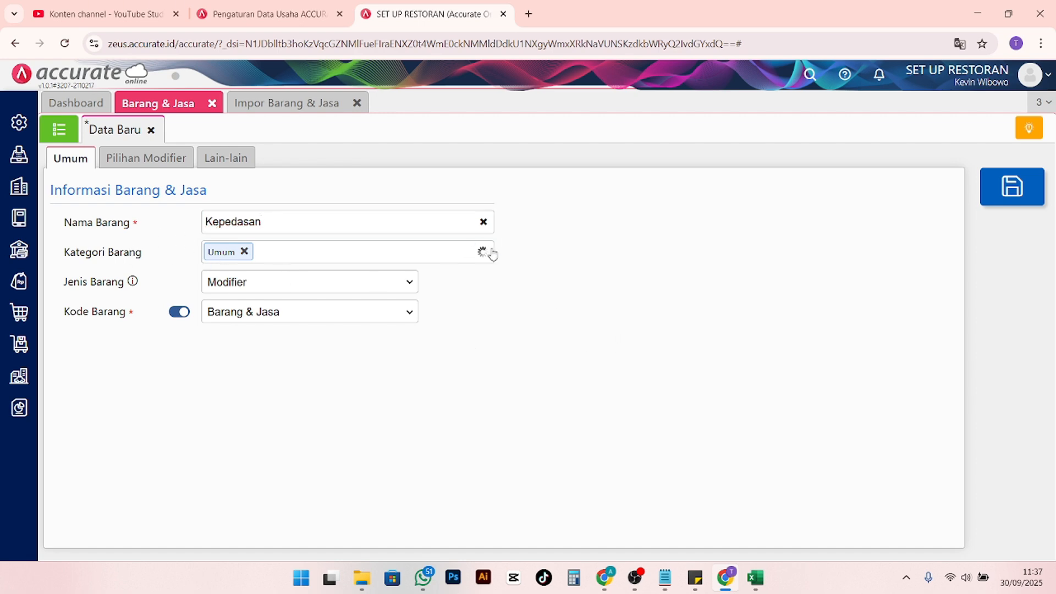
{"action": "left_click", "coordinate": [245, 277]}
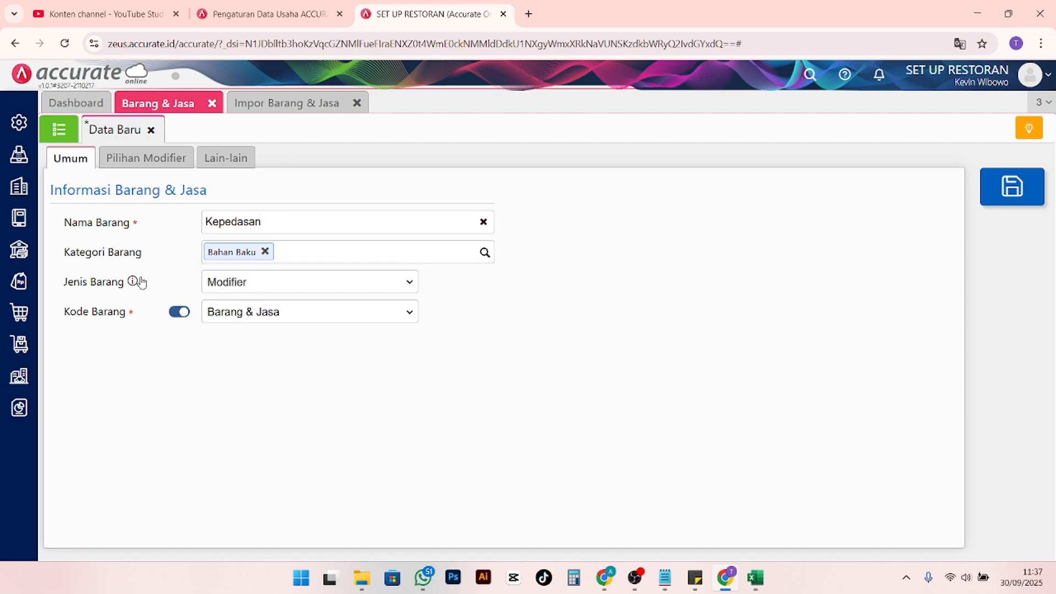
{"action": "left_click_drag", "start_coordinate": [112, 283], "coordinate": [83, 282]}
{"action": "left_click", "coordinate": [163, 164]}
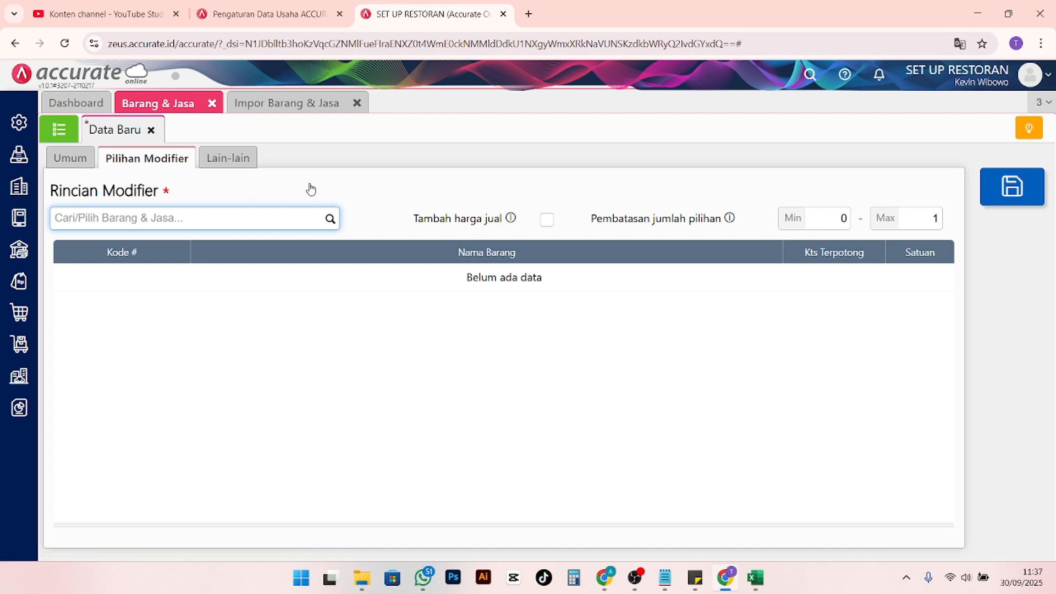
{"action": "left_click", "coordinate": [332, 218]}
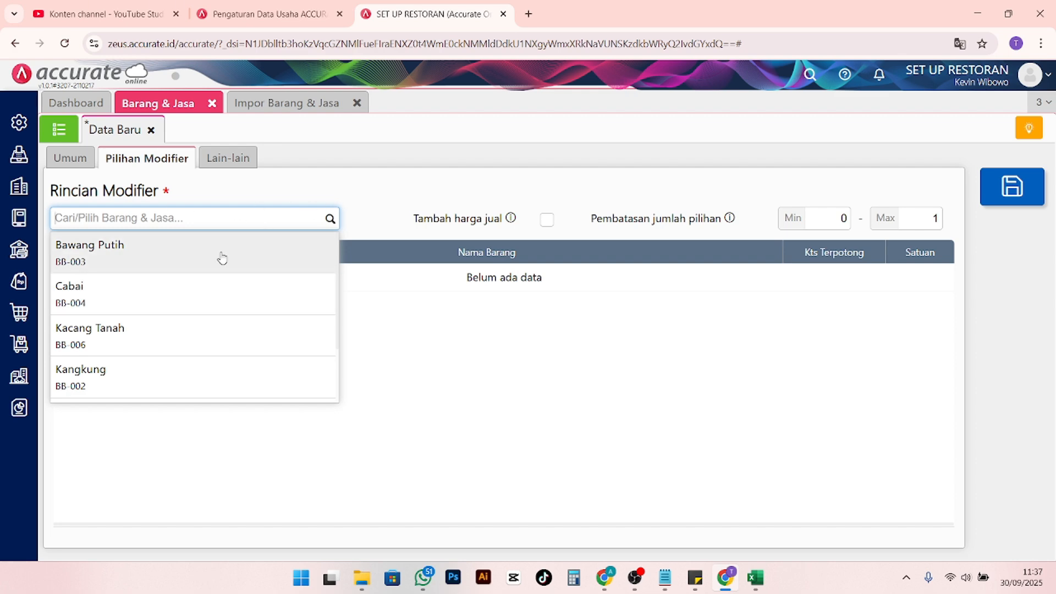
{"action": "left_click", "coordinate": [187, 293]}
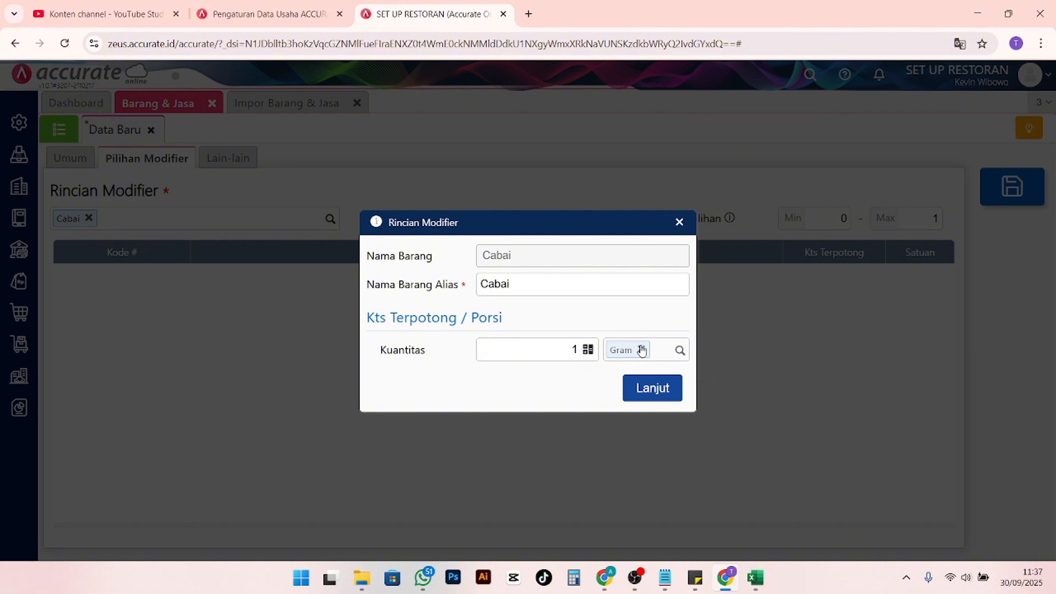
{"action": "left_click", "coordinate": [680, 223]}
{"action": "left_click", "coordinate": [325, 218]}
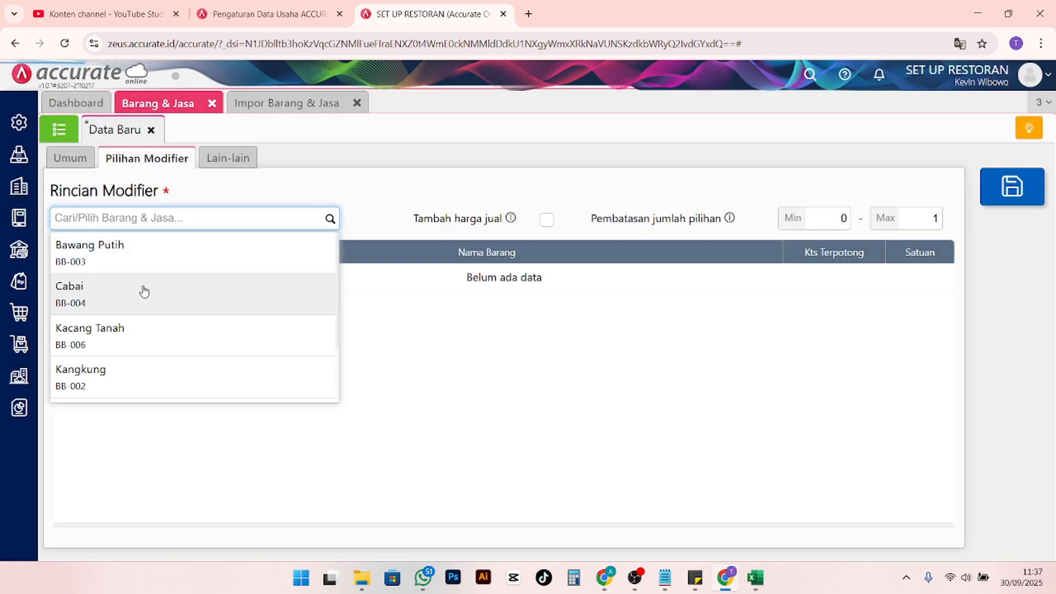
{"action": "left_click", "coordinate": [144, 291]}
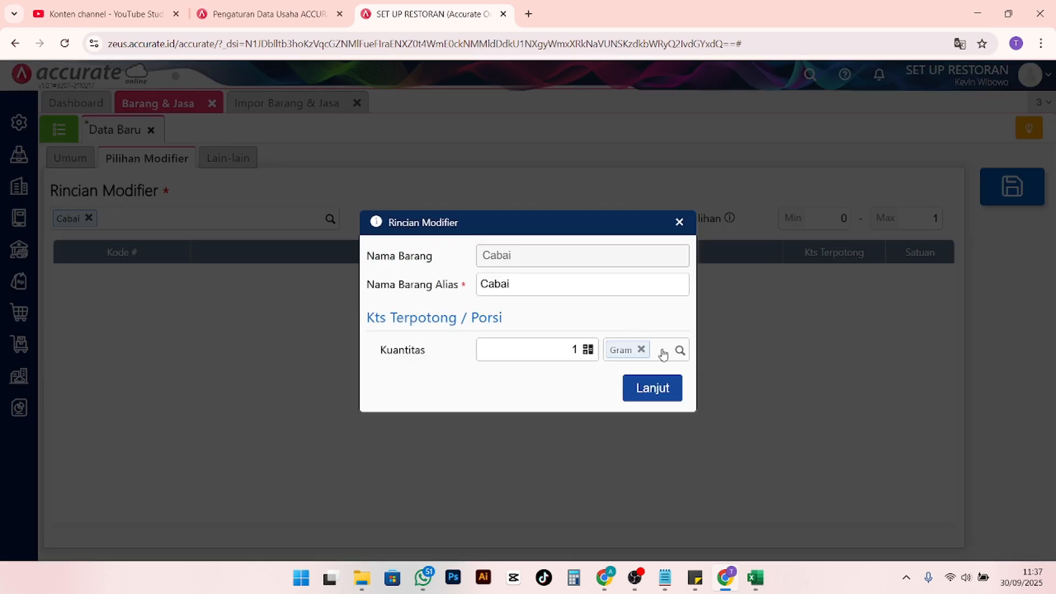
{"action": "left_click", "coordinate": [679, 222]}
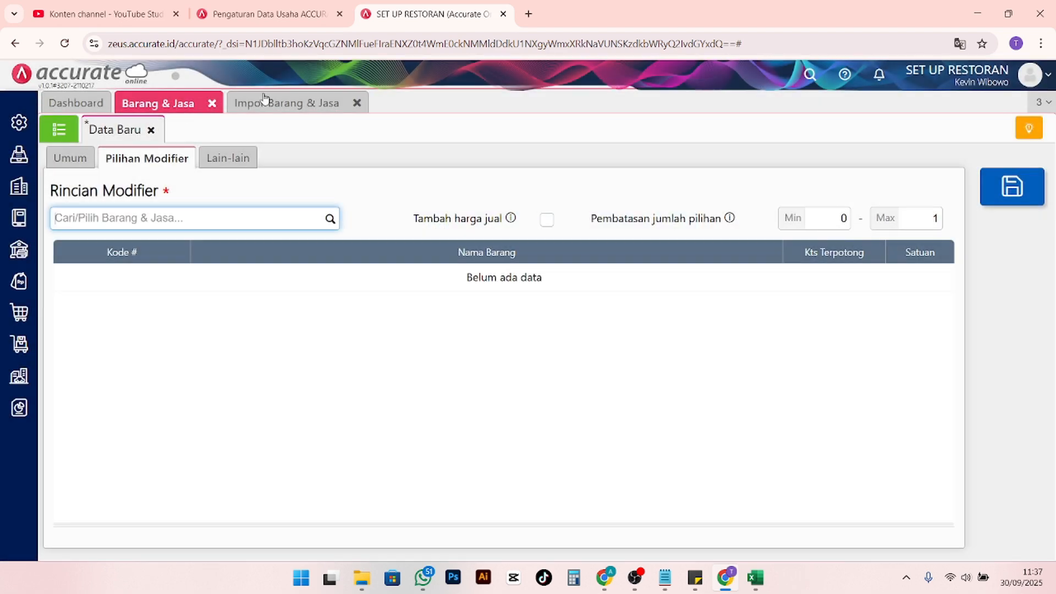
Open the Cabai item from the Barang & Jasa list to review its general information and units
{"action": "left_click", "coordinate": [278, 103]}
{"action": "left_click", "coordinate": [153, 107]}
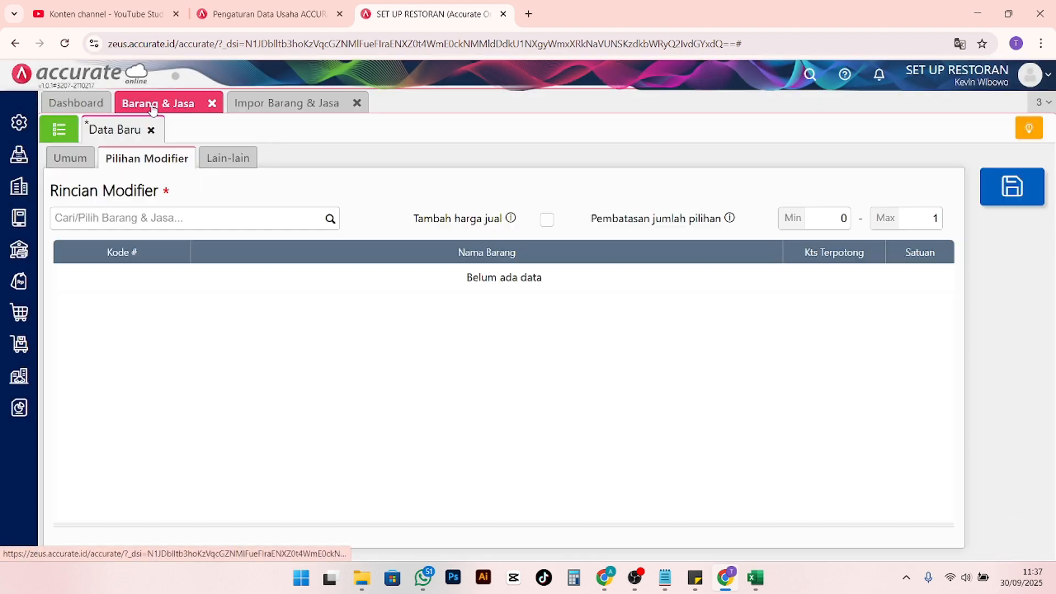
{"action": "left_click", "coordinate": [55, 132]}
{"action": "double_click", "coordinate": [180, 291]}
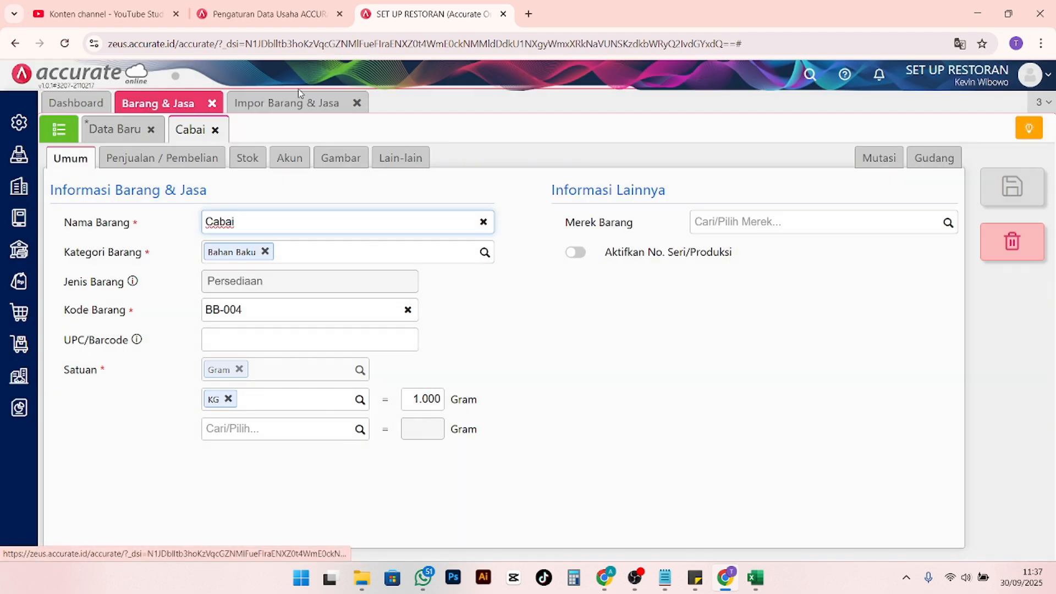
{"action": "left_click", "coordinate": [280, 108]}
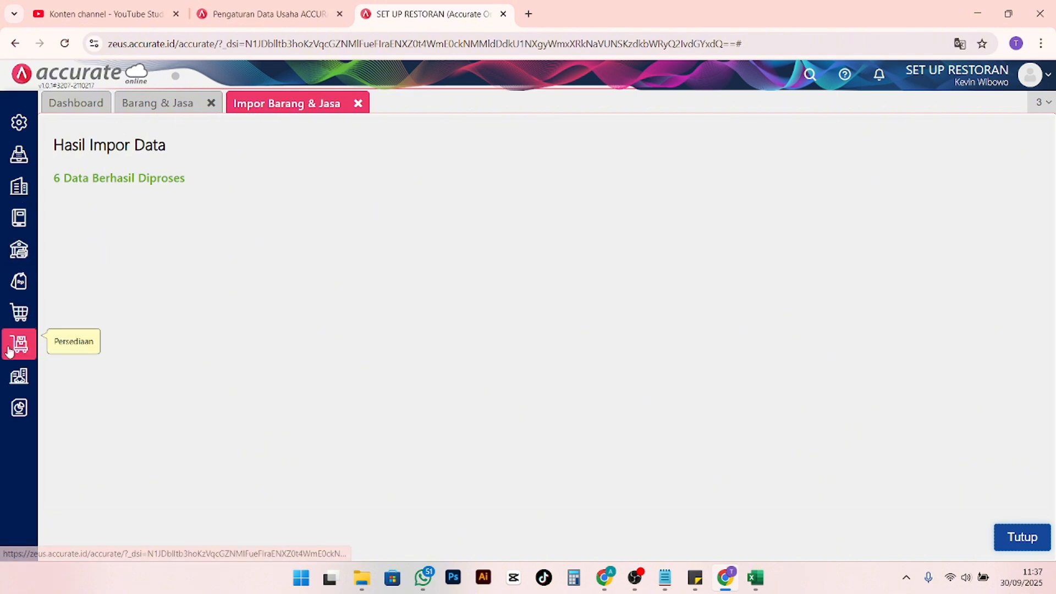
{"action": "left_click", "coordinate": [165, 106]}
Add Cabai to the Kepedasan modifier's details with the alias Tidak Pedas and a quantity of 10 Gram per portion
{"action": "left_click", "coordinate": [118, 130]}
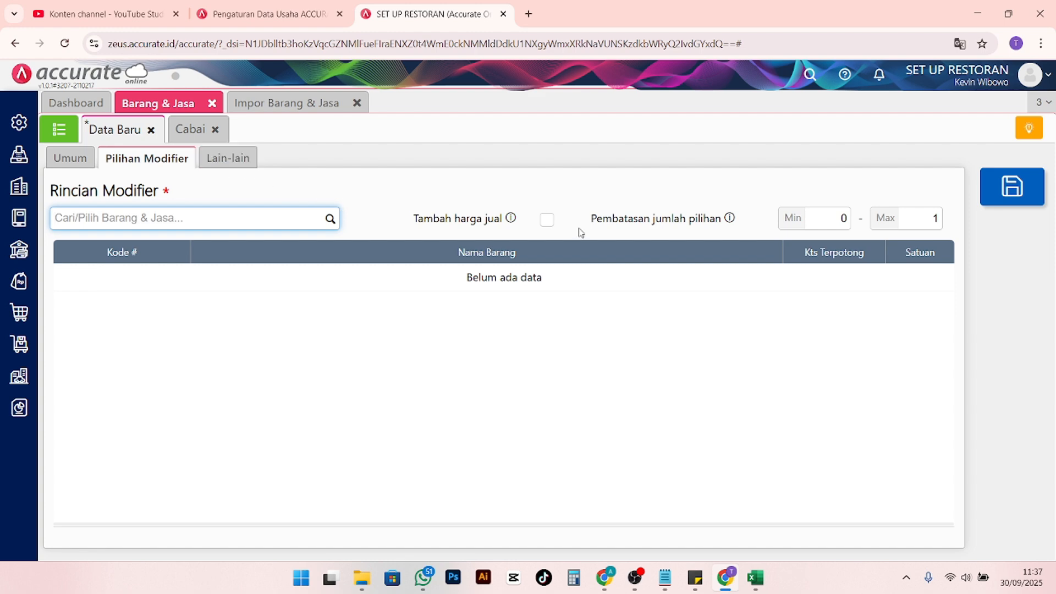
{"action": "left_click", "coordinate": [314, 218]}
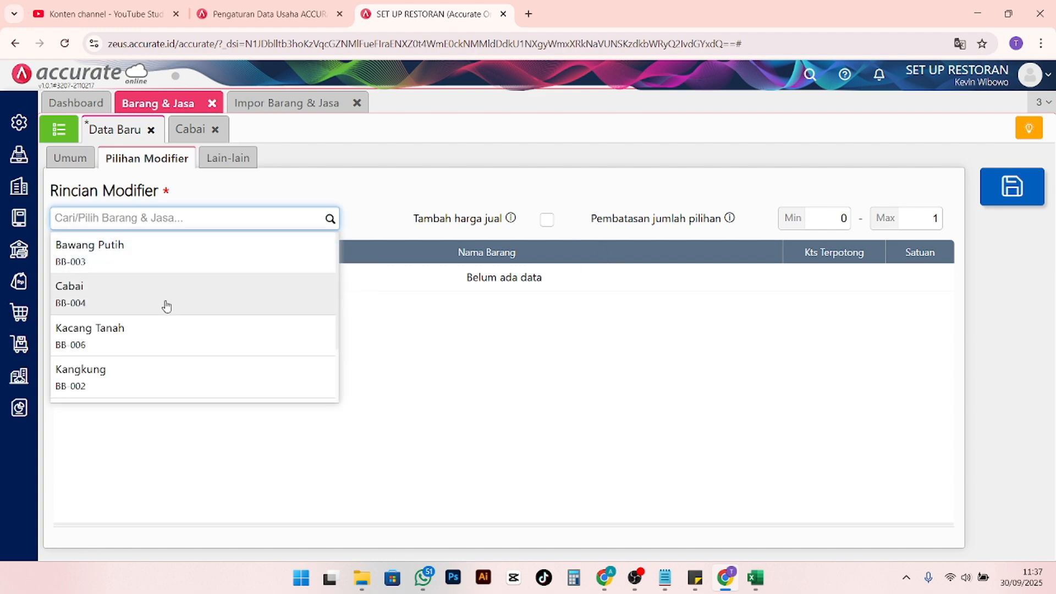
{"action": "left_click", "coordinate": [167, 306]}
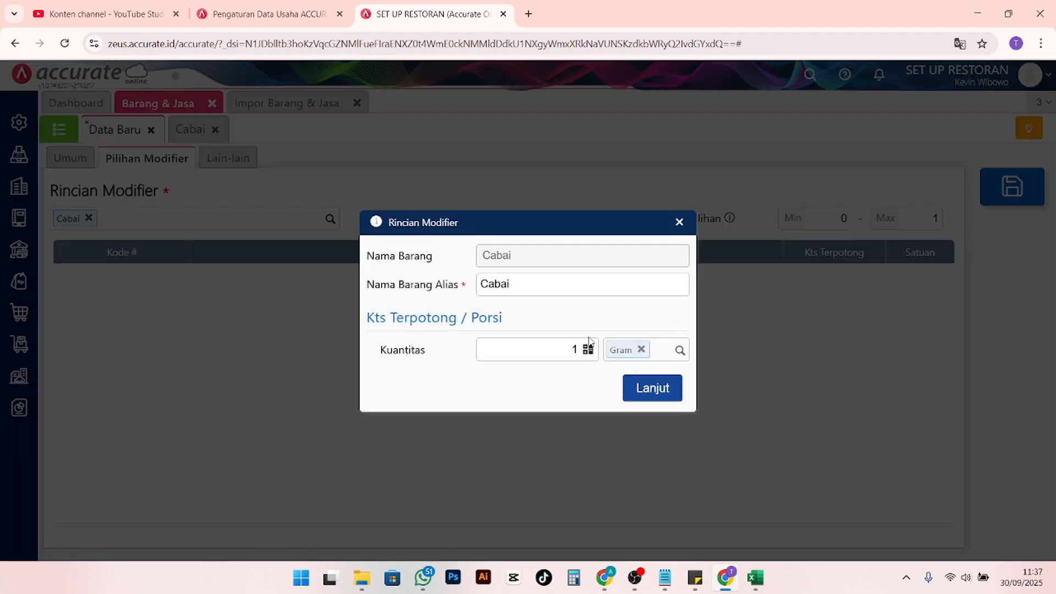
{"action": "left_click", "coordinate": [576, 349]}
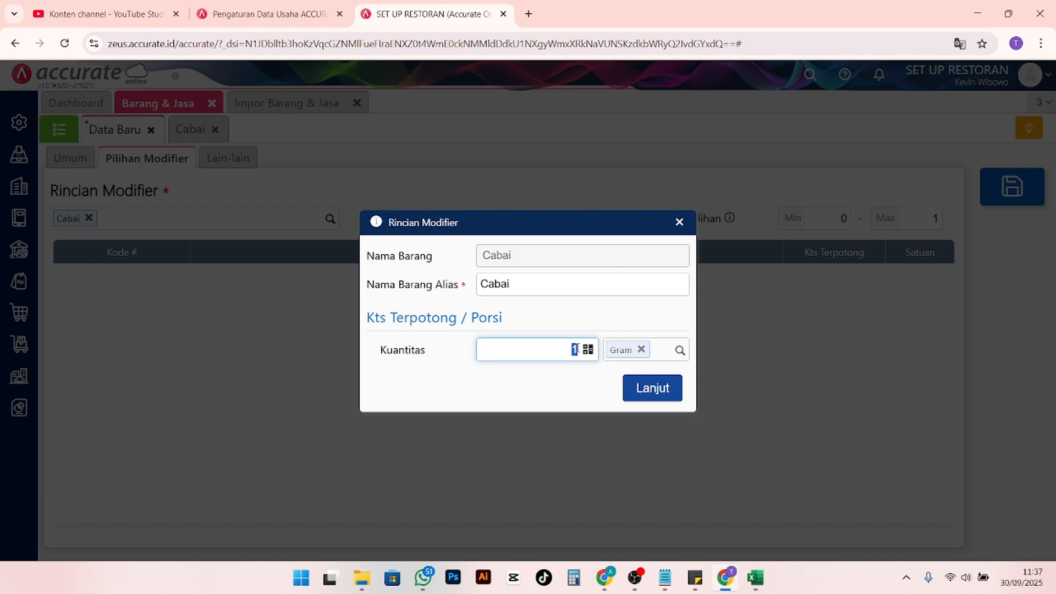
{"action": "left_click", "coordinate": [532, 286]}
{"action": "type", "text": "Tidak"}
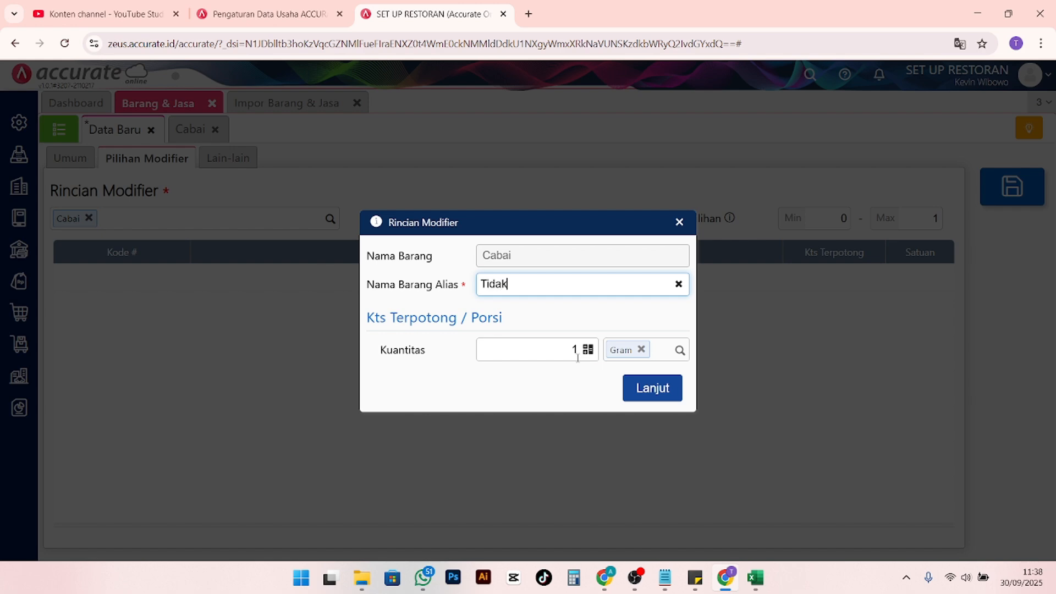
{"action": "type", "text": " Pedas"}
{"action": "left_click", "coordinate": [571, 353]}
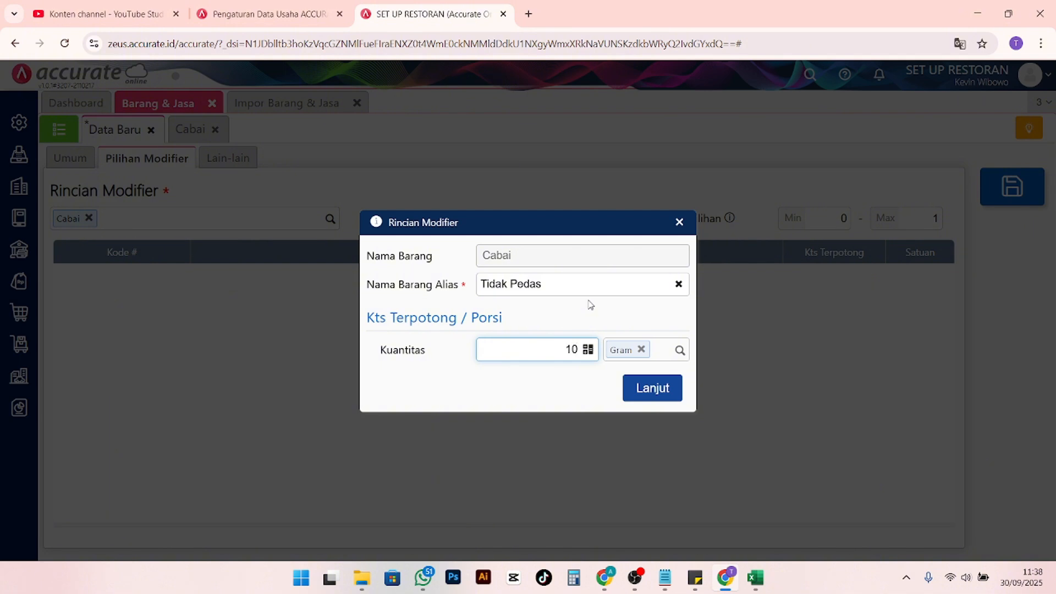
{"action": "type", "text": "10"}
{"action": "left_click", "coordinate": [665, 395]}
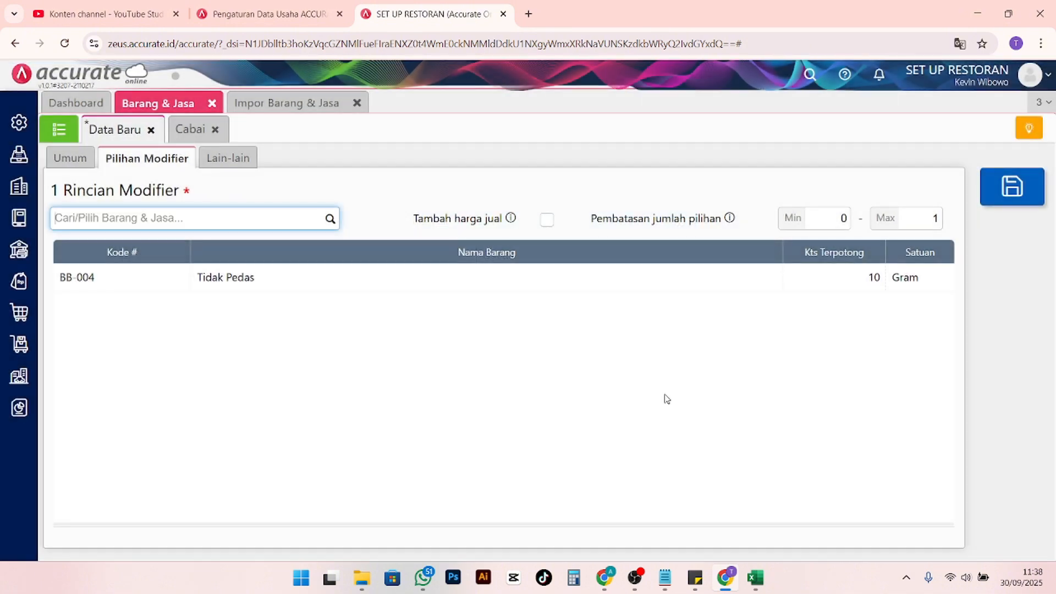
Add Cabai to the modifier's details with the alias Normal and a quantity of 20 Gram per portion
{"action": "left_click", "coordinate": [328, 218]}
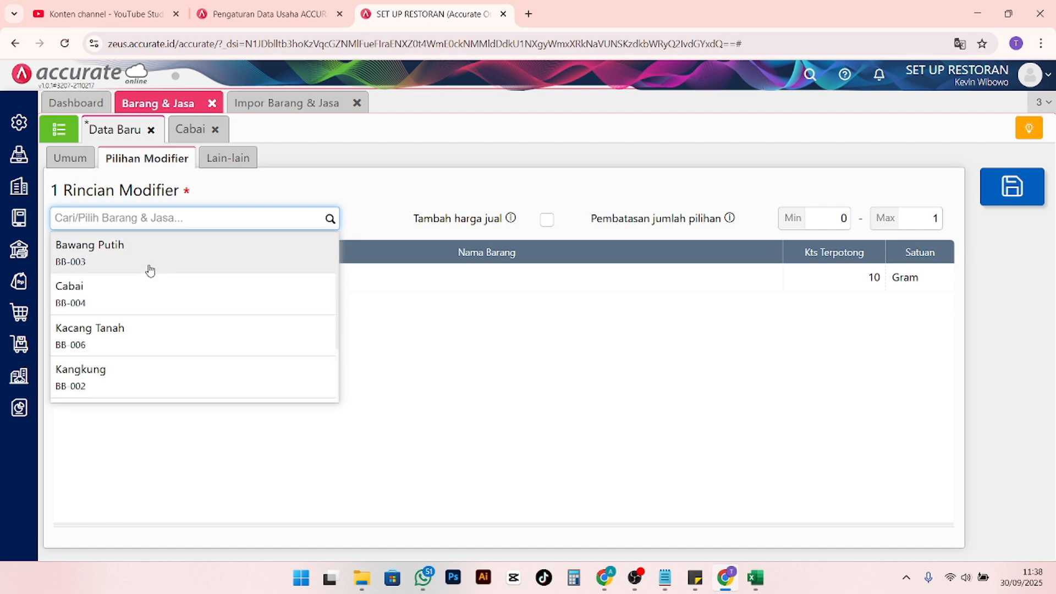
{"action": "left_click", "coordinate": [153, 281]}
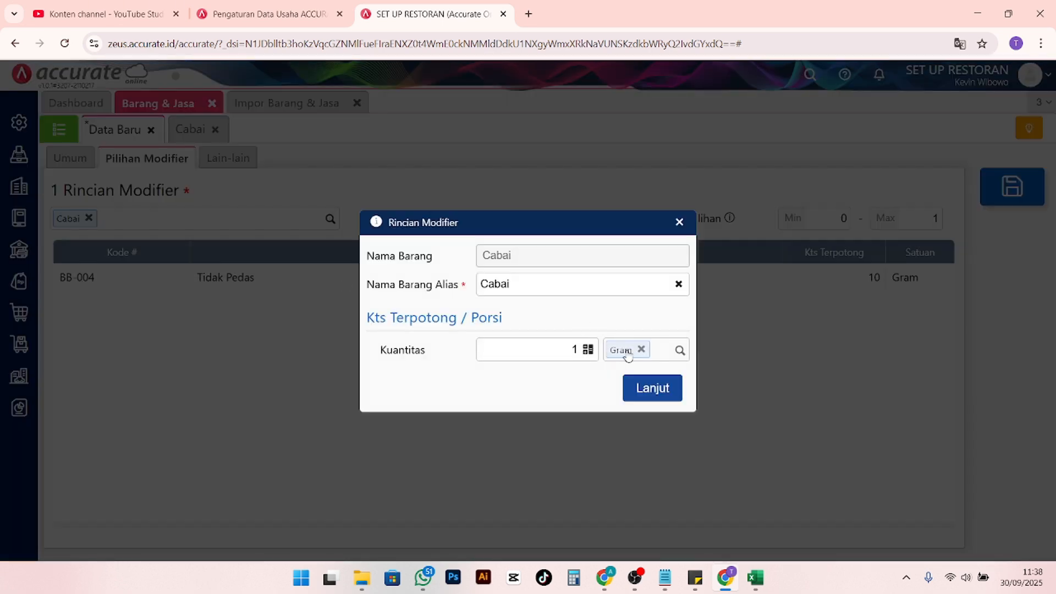
{"action": "left_click", "coordinate": [578, 350]}
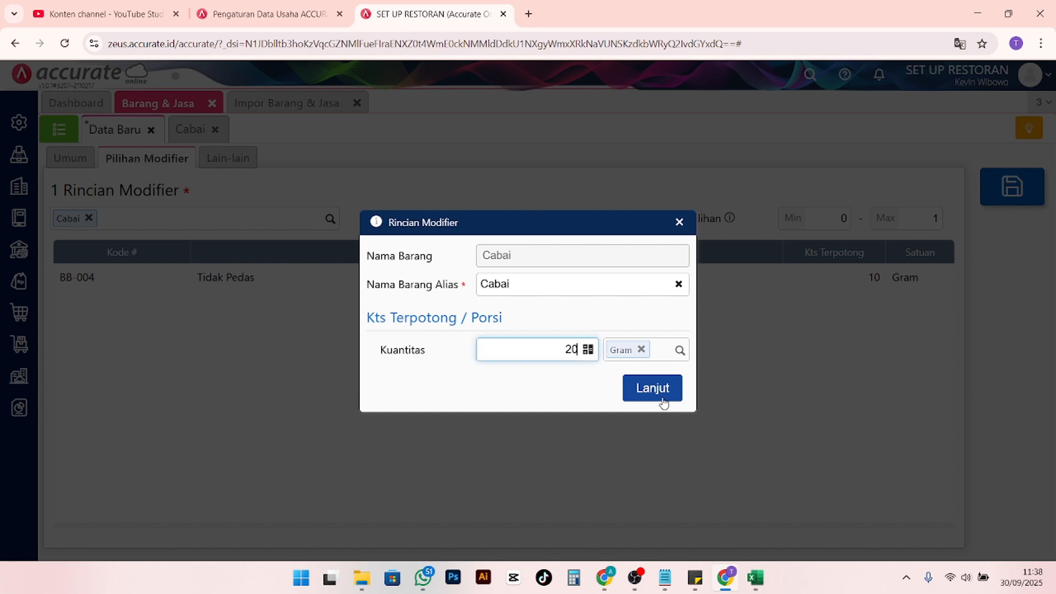
{"action": "left_click", "coordinate": [535, 288]}
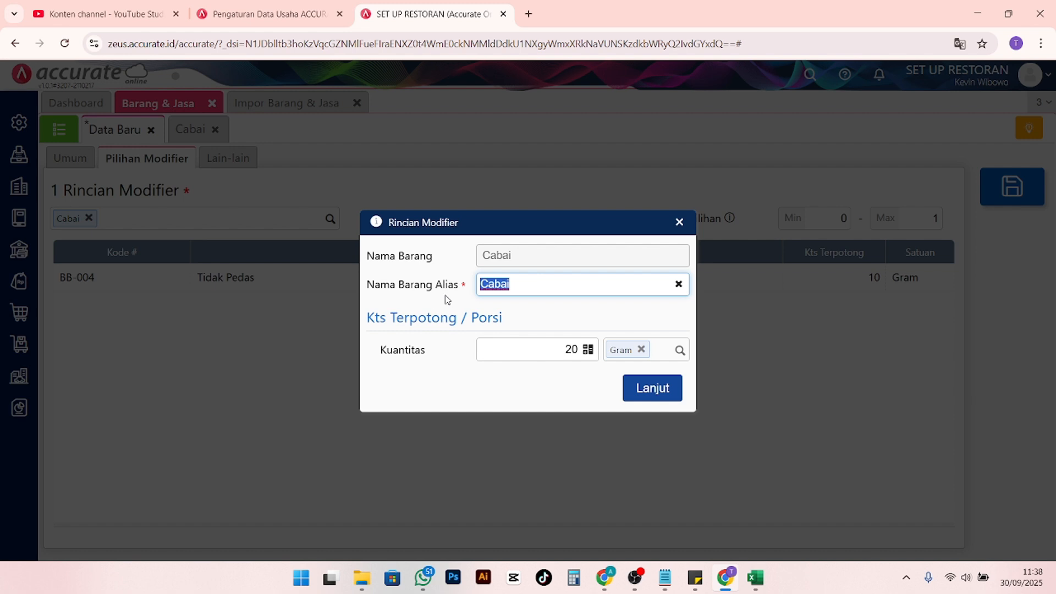
{"action": "left_click_drag", "start_coordinate": [442, 285], "coordinate": [390, 258]}
{"action": "left_click_drag", "start_coordinate": [533, 284], "coordinate": [480, 287]}
{"action": "type", "text": "Normal"}
{"action": "left_click", "coordinate": [634, 391]}
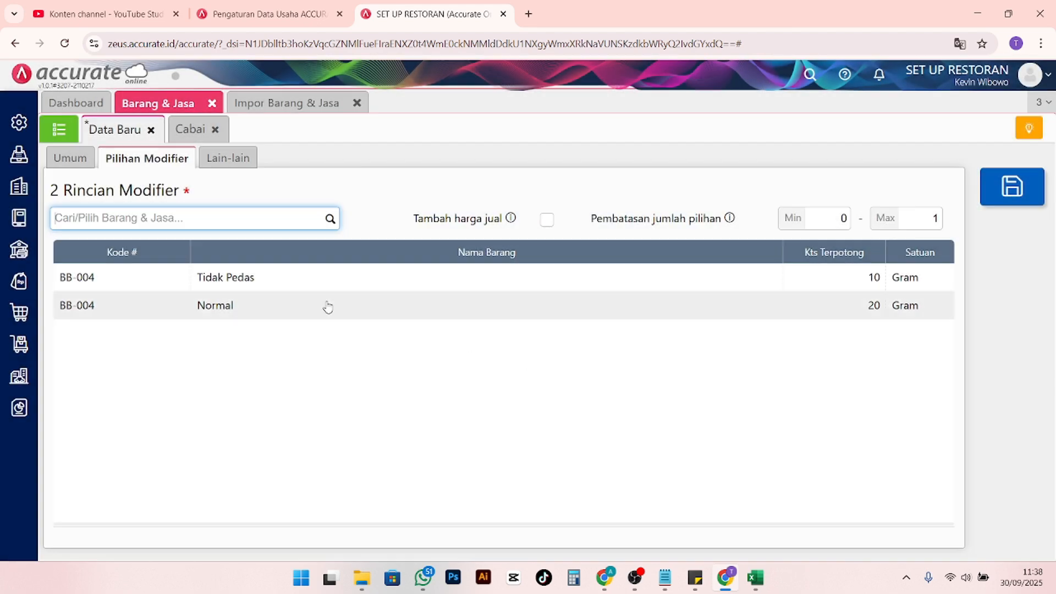
Add Cabai to the modifier's details once more with the alias Pedas and a quantity of 50 Gram per portion
{"action": "left_click", "coordinate": [329, 220]}
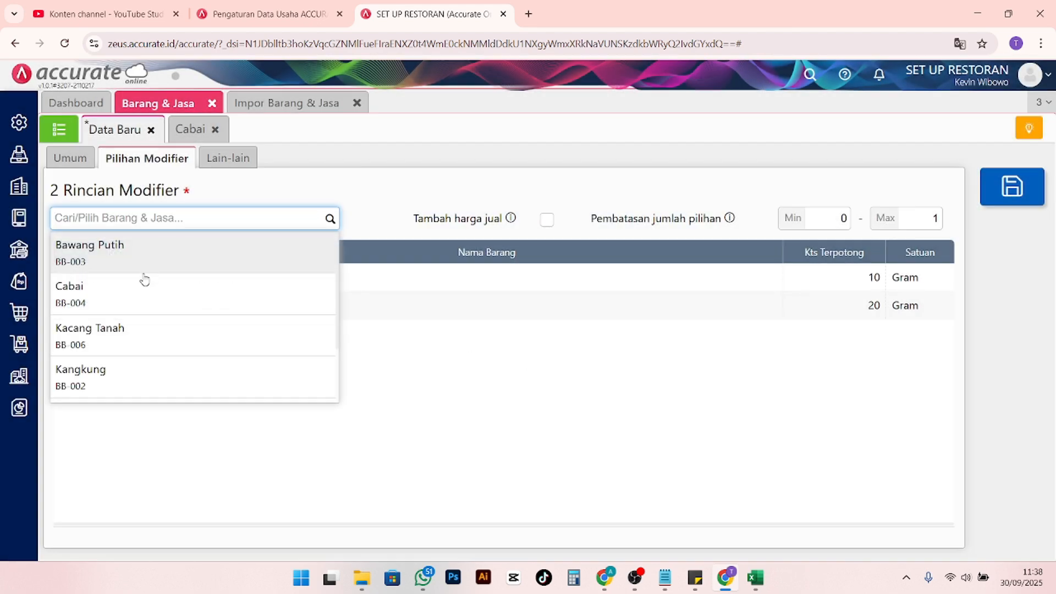
{"action": "left_click", "coordinate": [253, 307]}
{"action": "left_click", "coordinate": [533, 282]}
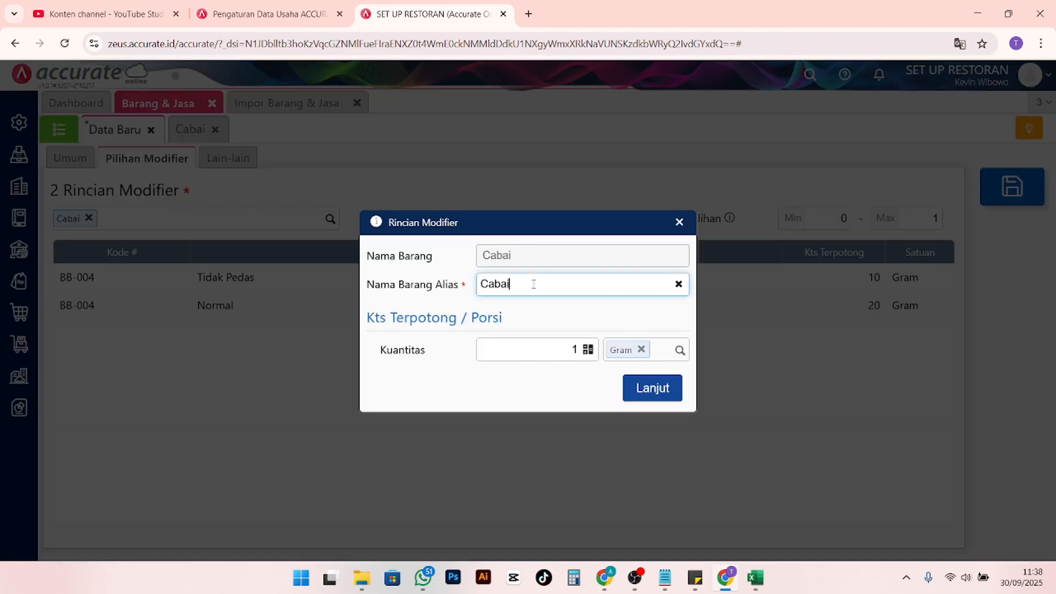
{"action": "double_click", "coordinate": [533, 283]}
{"action": "type", "text": "Pedas"}
{"action": "left_click", "coordinate": [572, 352]}
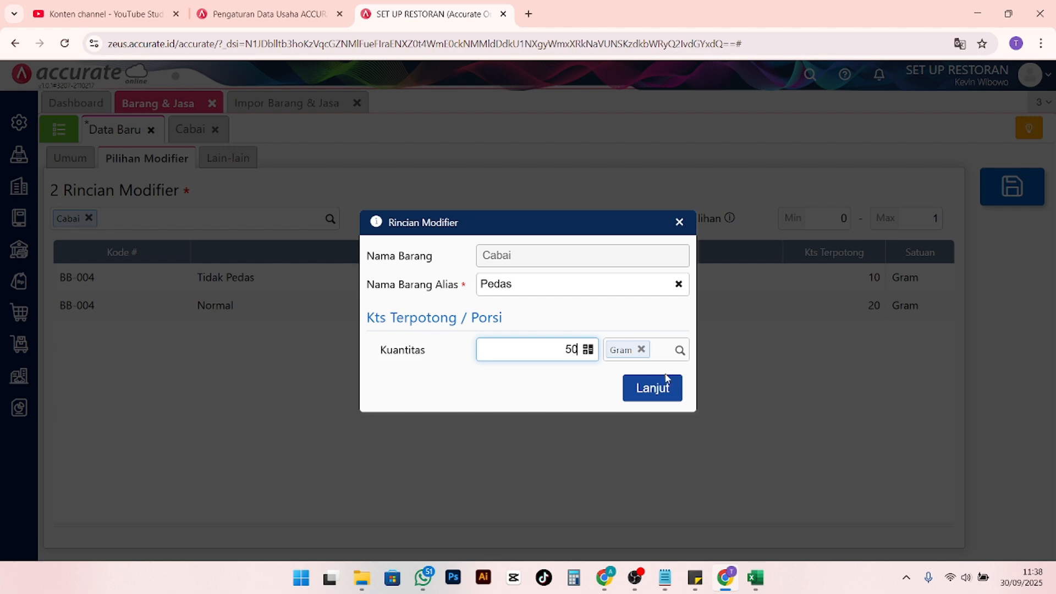
{"action": "left_click", "coordinate": [660, 394]}
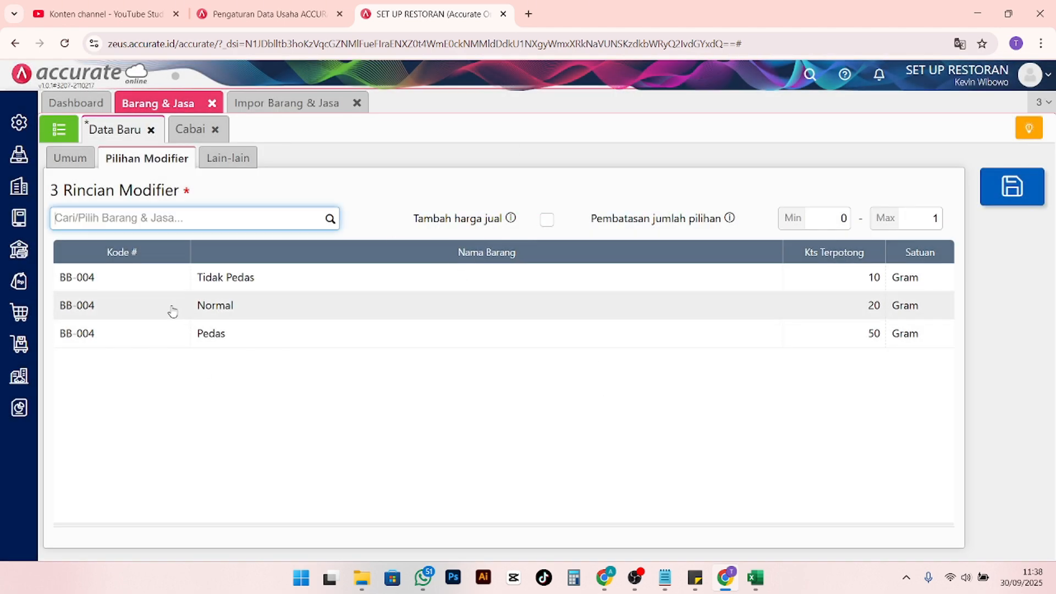
Try out Tambah harga jual with a selling price of 1.000 per portion for the Pedas option, and switch it off again
{"action": "left_click", "coordinate": [548, 221]}
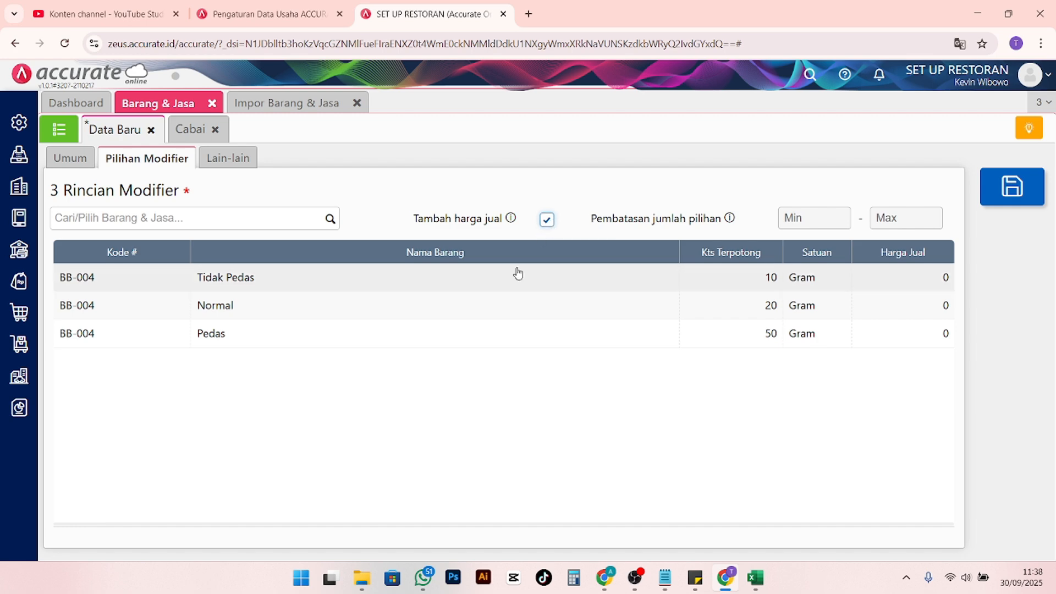
{"action": "left_click", "coordinate": [484, 336]}
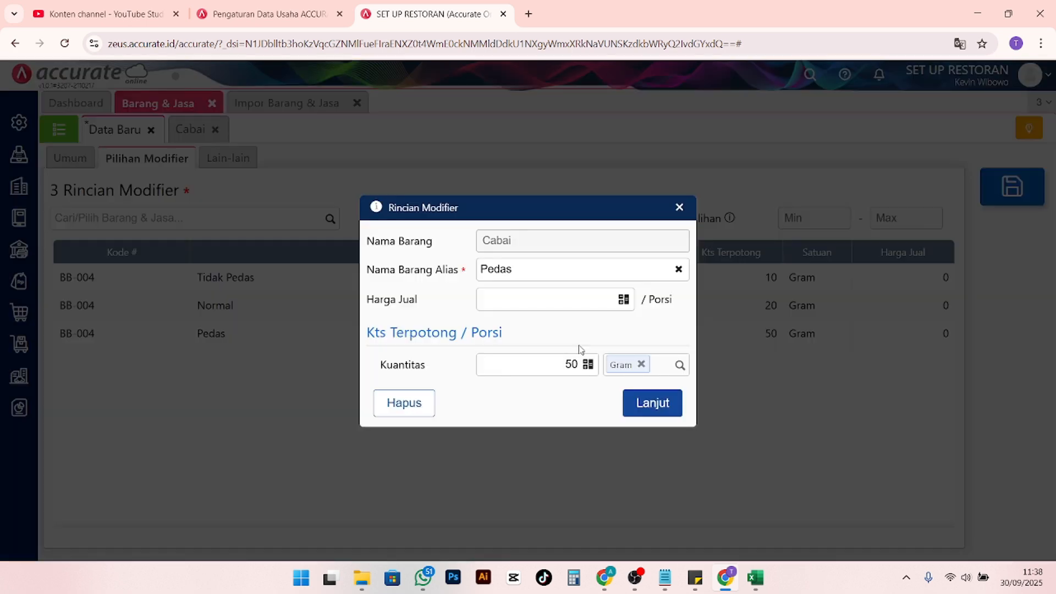
{"action": "left_click", "coordinate": [594, 302]}
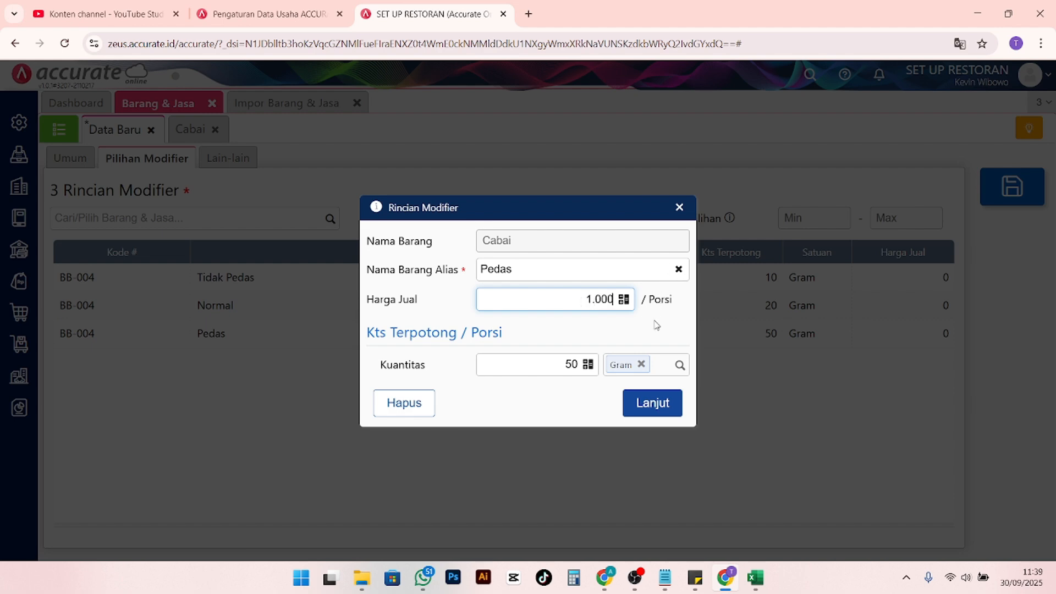
{"action": "left_click", "coordinate": [654, 408]}
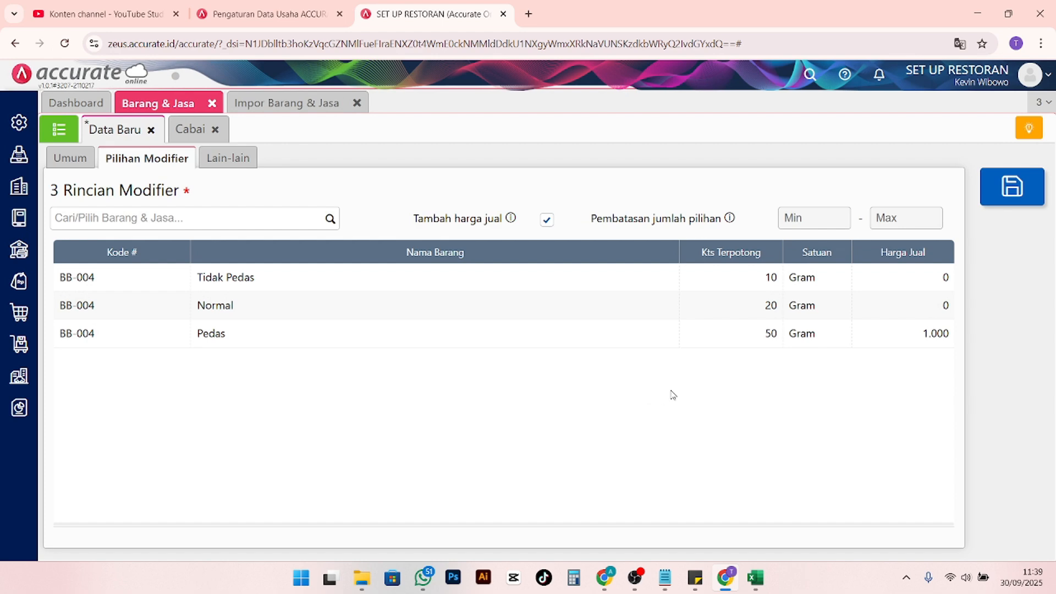
{"action": "left_click", "coordinate": [547, 222]}
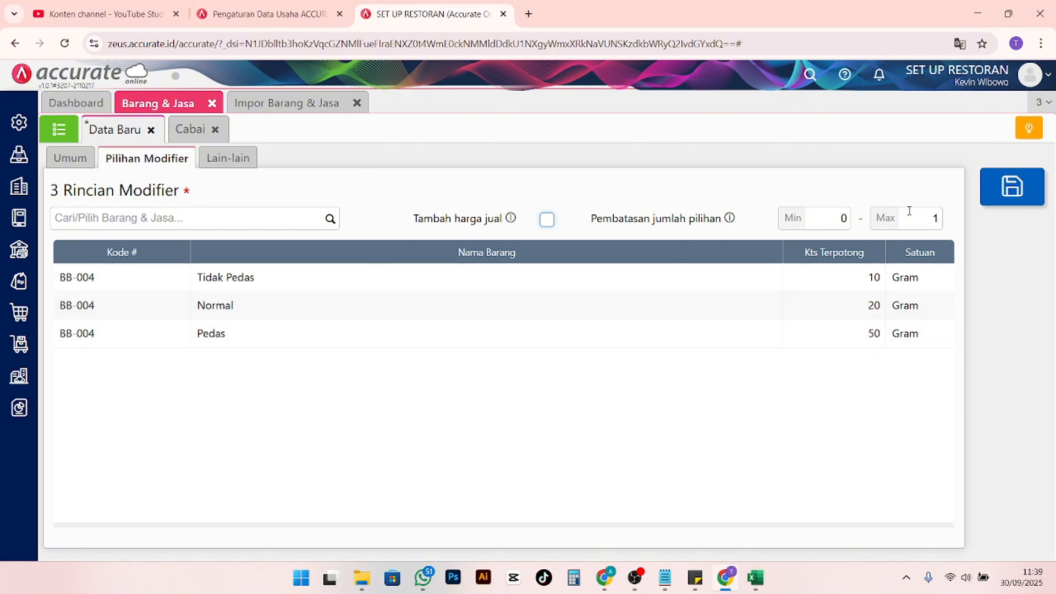
Save the Kepedasan modifier and return to the Barang & Jasa list
{"action": "left_click", "coordinate": [985, 189]}
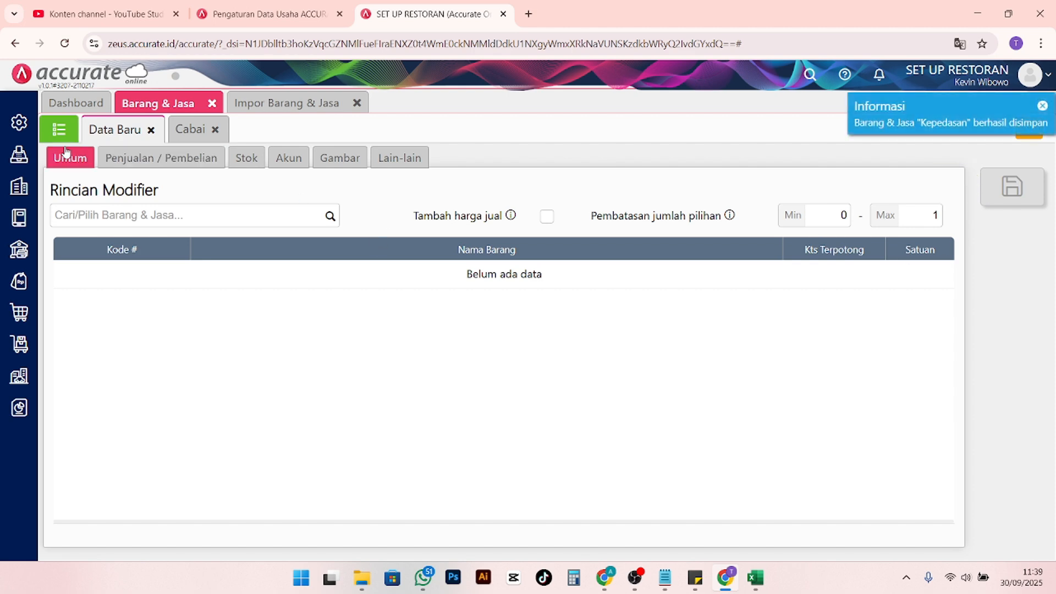
{"action": "left_click", "coordinate": [77, 132]}
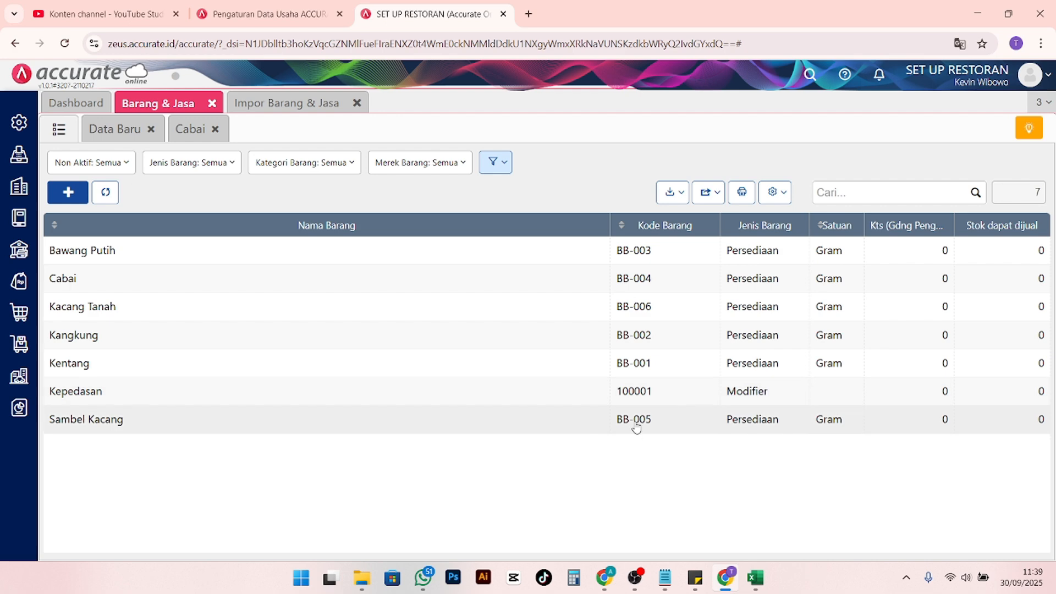
Switch to the Barang dan Jasa workbook in Excel and delete the raw material rows 2 to 7 from the import template
{"action": "mouse_move", "coordinate": [756, 576]}
{"action": "left_click", "coordinate": [682, 525]}
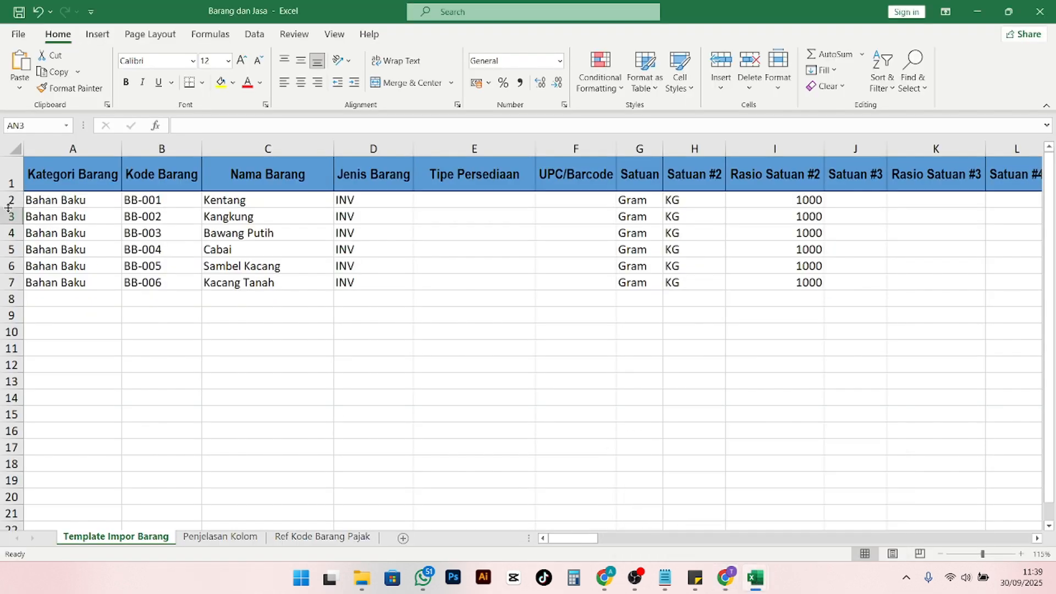
{"action": "left_click_drag", "start_coordinate": [11, 200], "coordinate": [16, 284]}
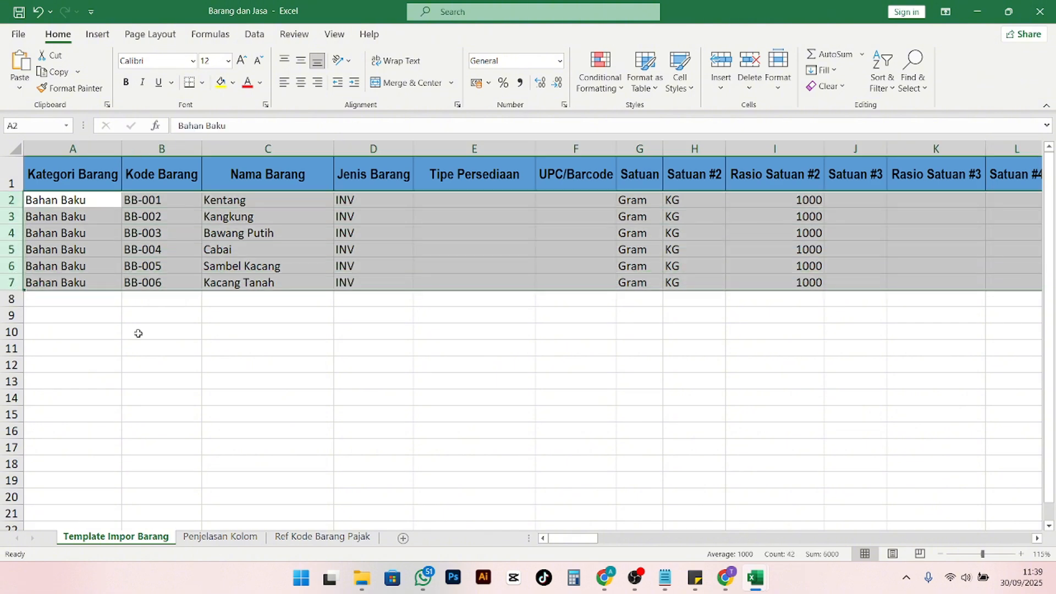
{"action": "right_click", "coordinate": [8, 205]}
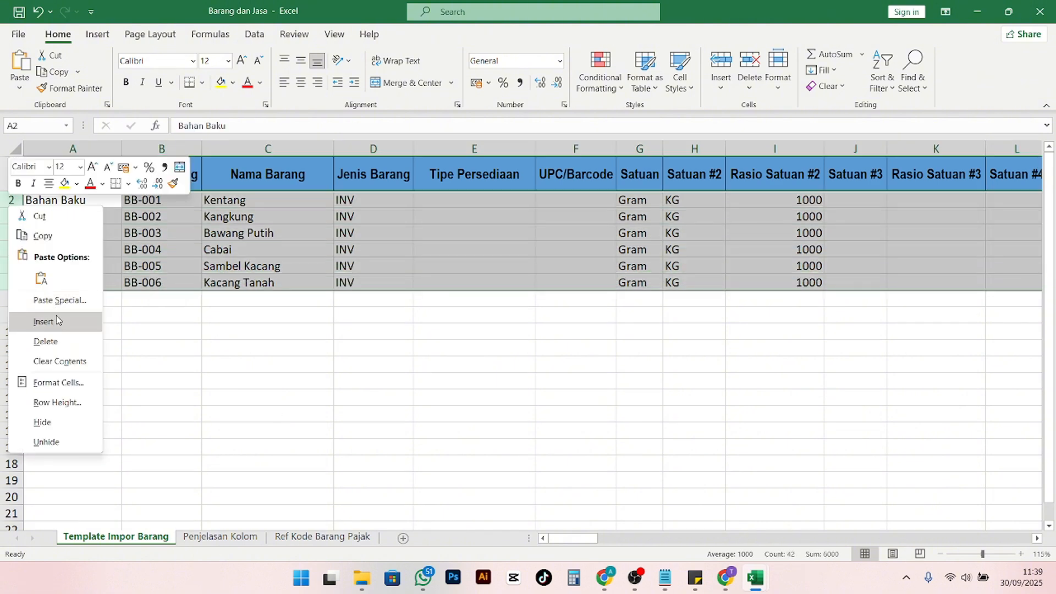
{"action": "left_click", "coordinate": [59, 338]}
{"action": "left_click", "coordinate": [182, 334]}
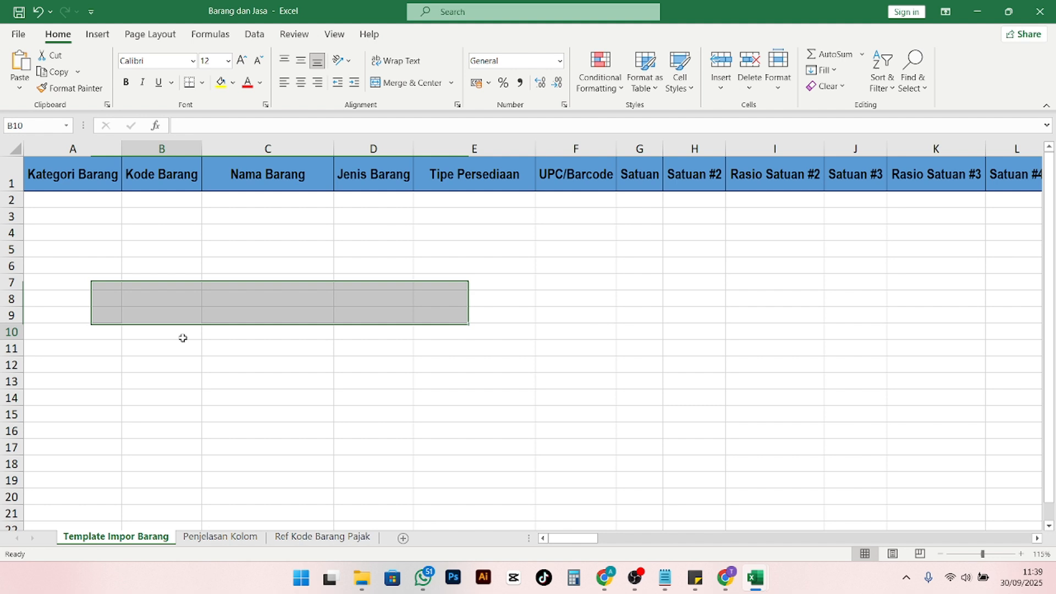
Fill row 2 of the template with category Menu, item code M-001 and item name Gado-Gado
{"action": "left_click", "coordinate": [70, 206]}
{"action": "type", "text": "Menu"}
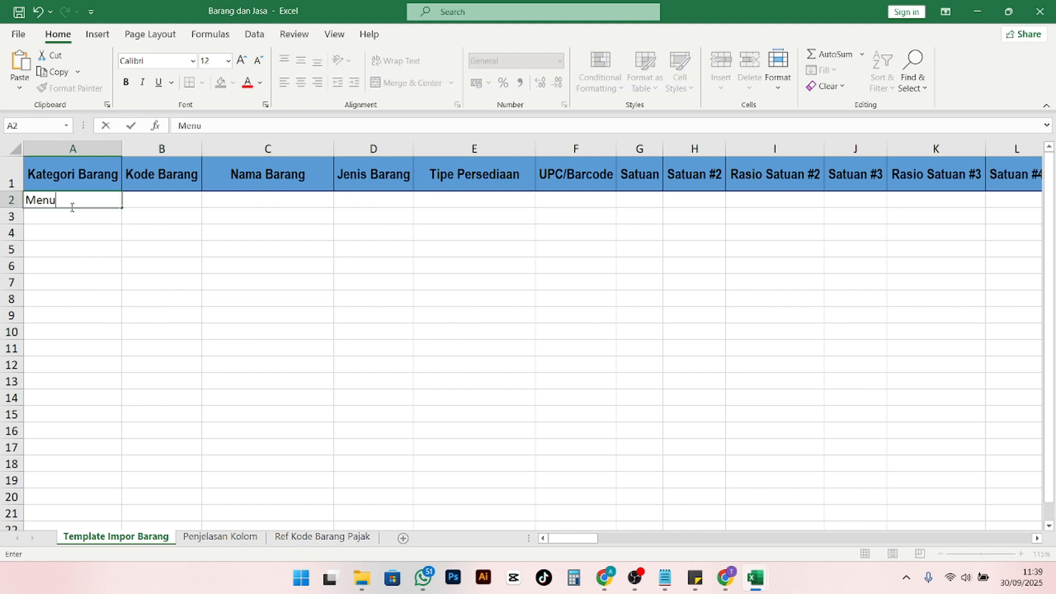
{"action": "key", "text": "Tab"}
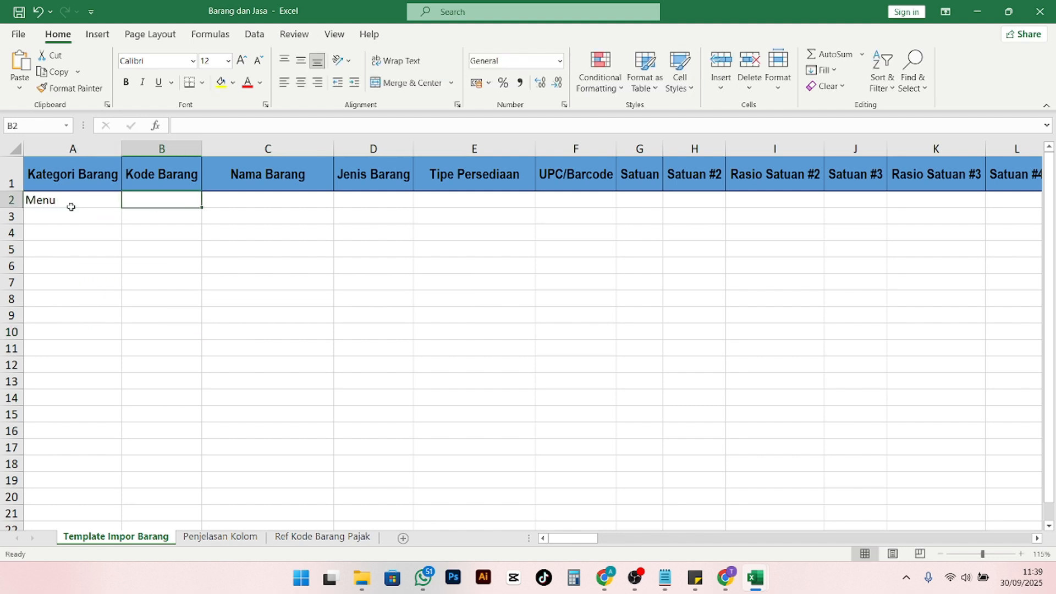
{"action": "type", "text": "M-001"}
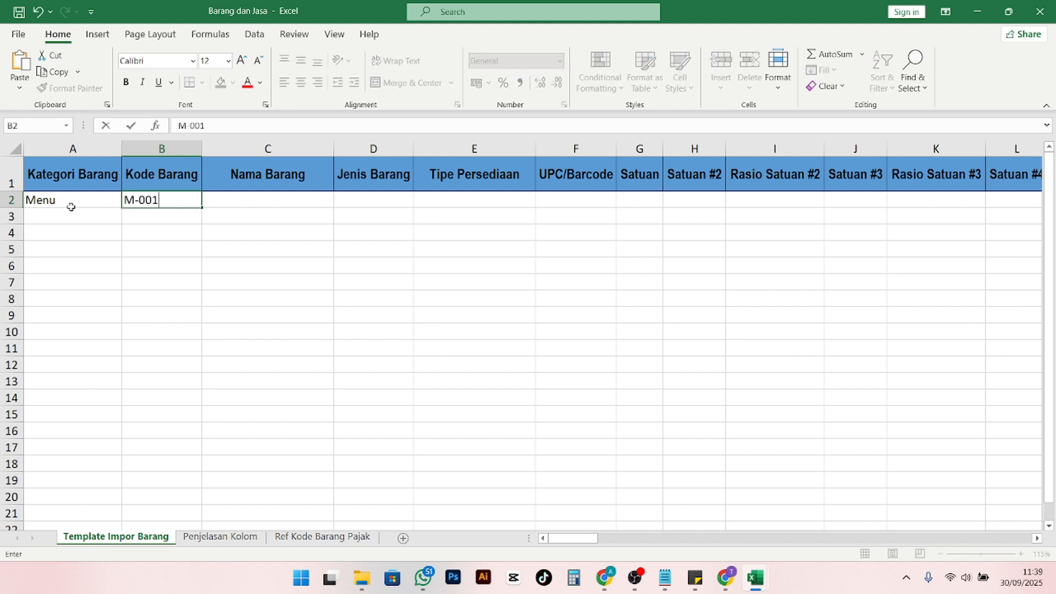
{"action": "key", "text": "Tab"}
{"action": "type", "text": "Gad"}
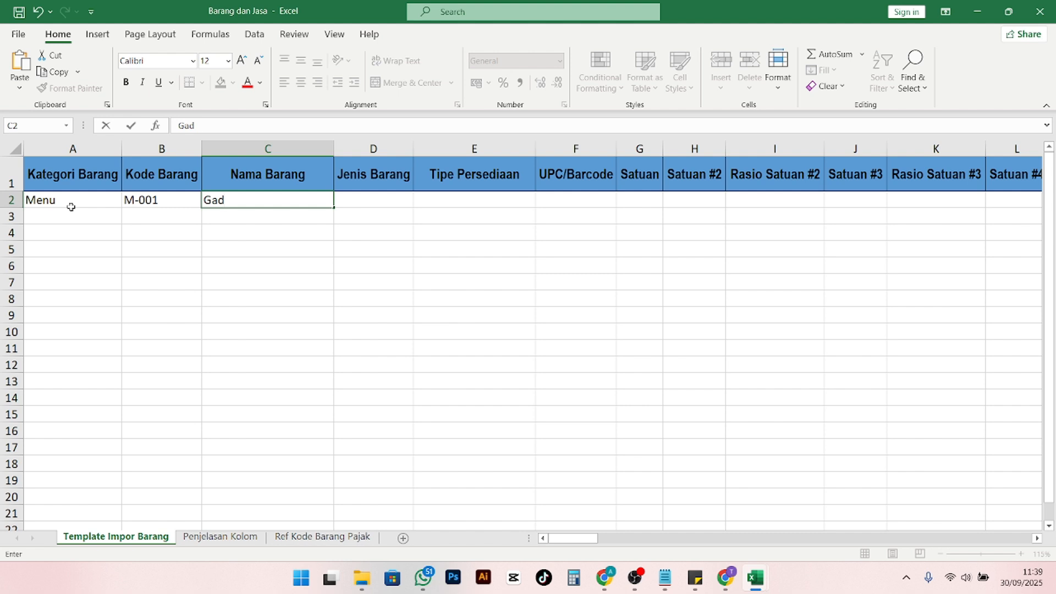
{"action": "type", "text": "o-Gado"}
Look up the Jenis Barang codes in the Penjelasan Kolom sheet and enter GRP as Gado-Gado's item type
{"action": "left_click", "coordinate": [356, 203]}
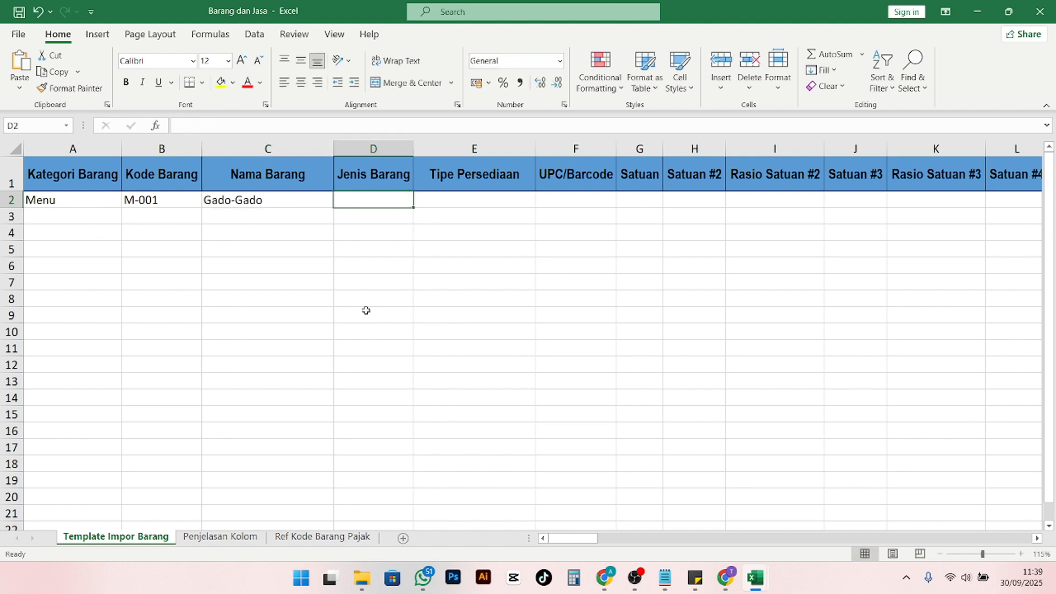
{"action": "left_click", "coordinate": [220, 536]}
{"action": "scroll", "coordinate": [478, 363], "scroll_direction": "up", "scroll_amount": 8}
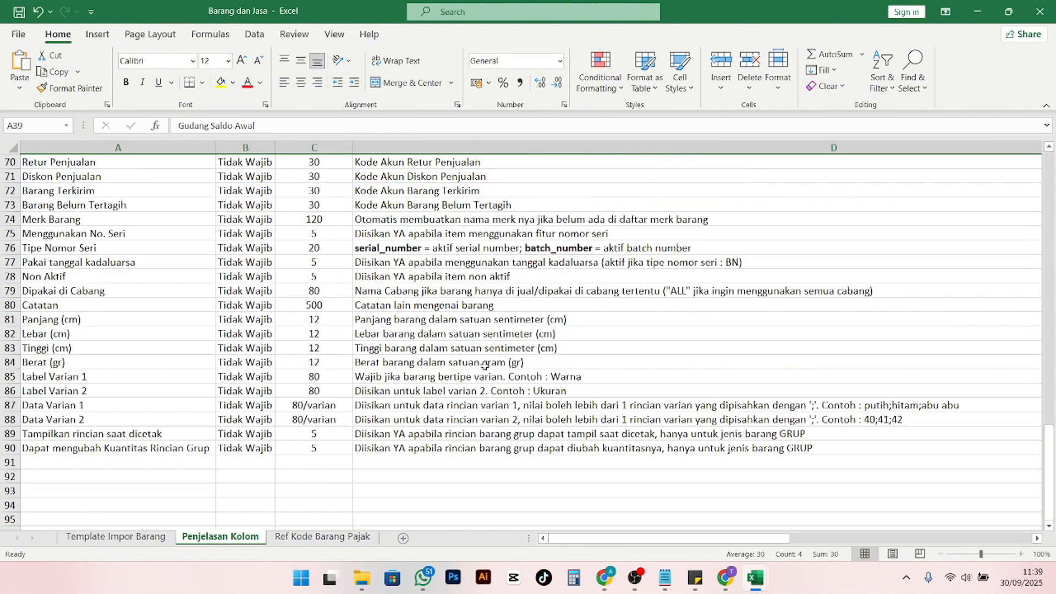
{"action": "scroll", "coordinate": [484, 364], "scroll_direction": "up", "scroll_amount": 17}
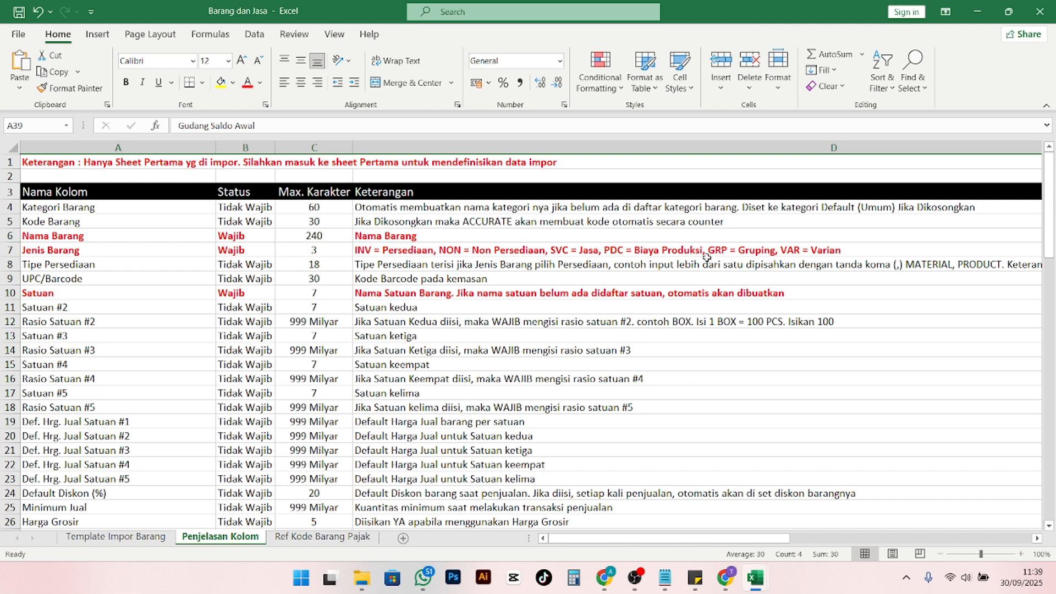
{"action": "left_click", "coordinate": [116, 536]}
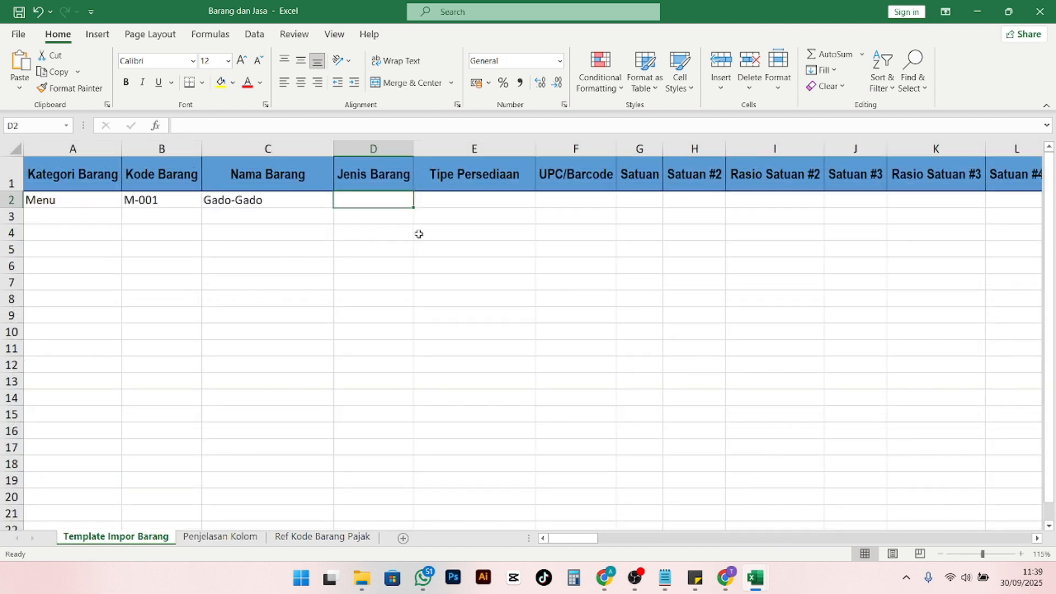
{"action": "type", "text": "G"}
{"action": "key", "text": "Tab"}
Set Gado-Gado's Satuan to Porsi and its Def. Hrg. Jual Satuan #1 to 35000
{"action": "key", "text": "Tab"}
{"action": "key", "text": "Tab"}
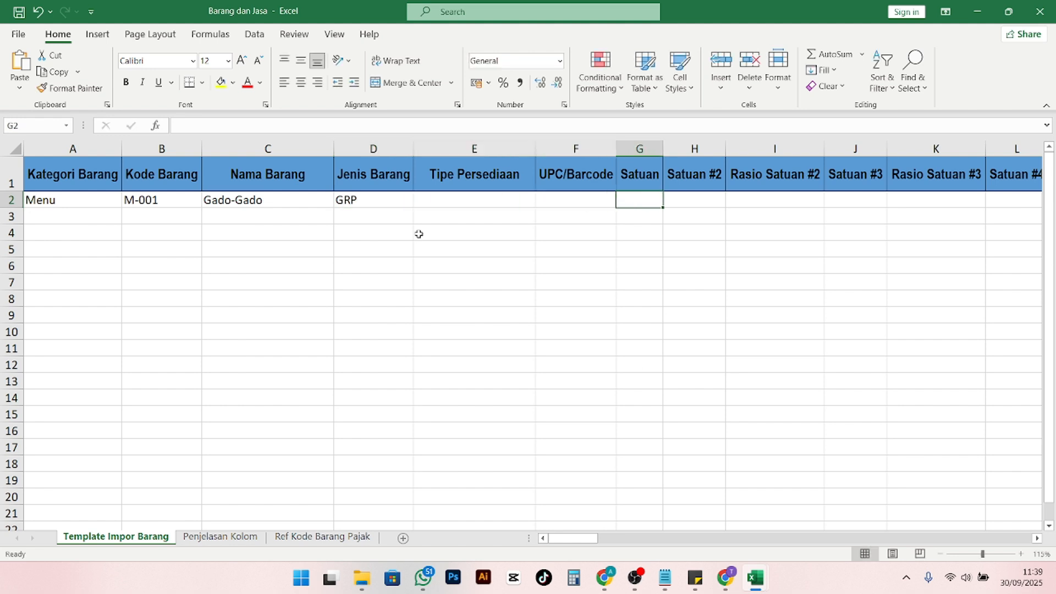
{"action": "type", "text": "Porsi"}
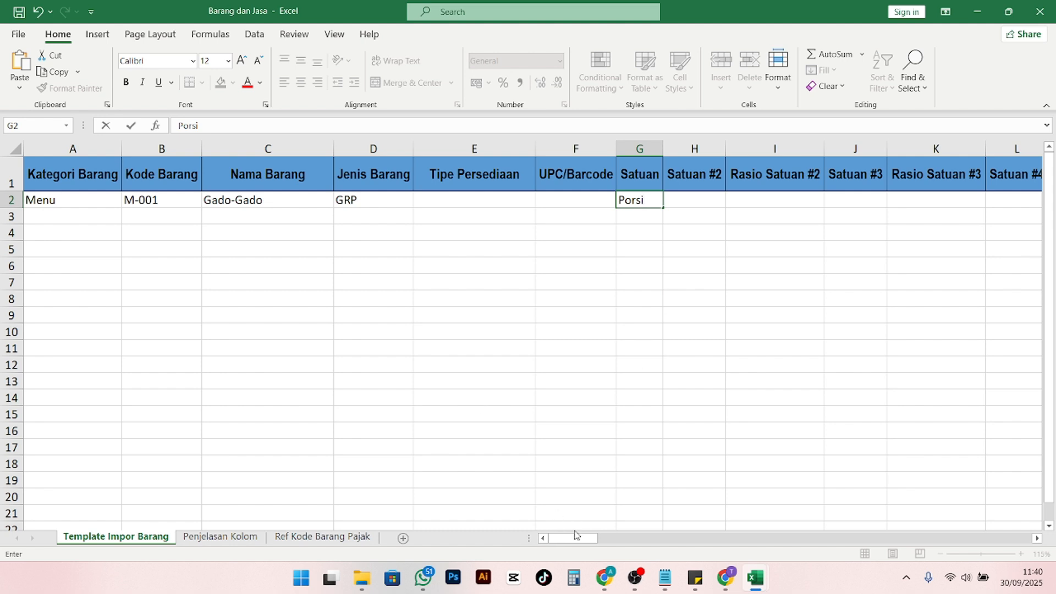
{"action": "left_click_drag", "start_coordinate": [572, 539], "coordinate": [616, 539]}
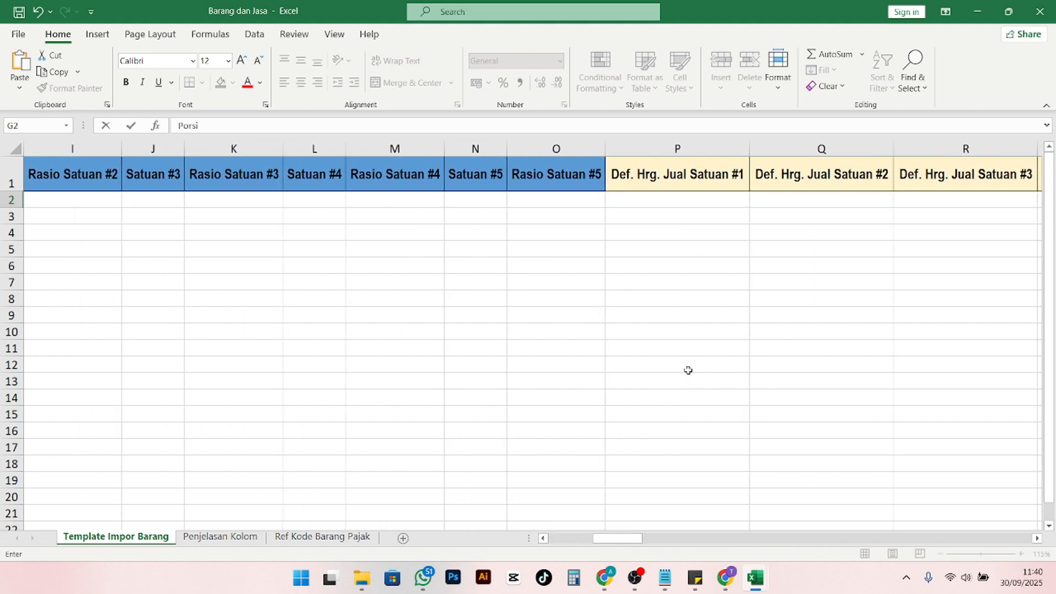
{"action": "left_click", "coordinate": [703, 198]}
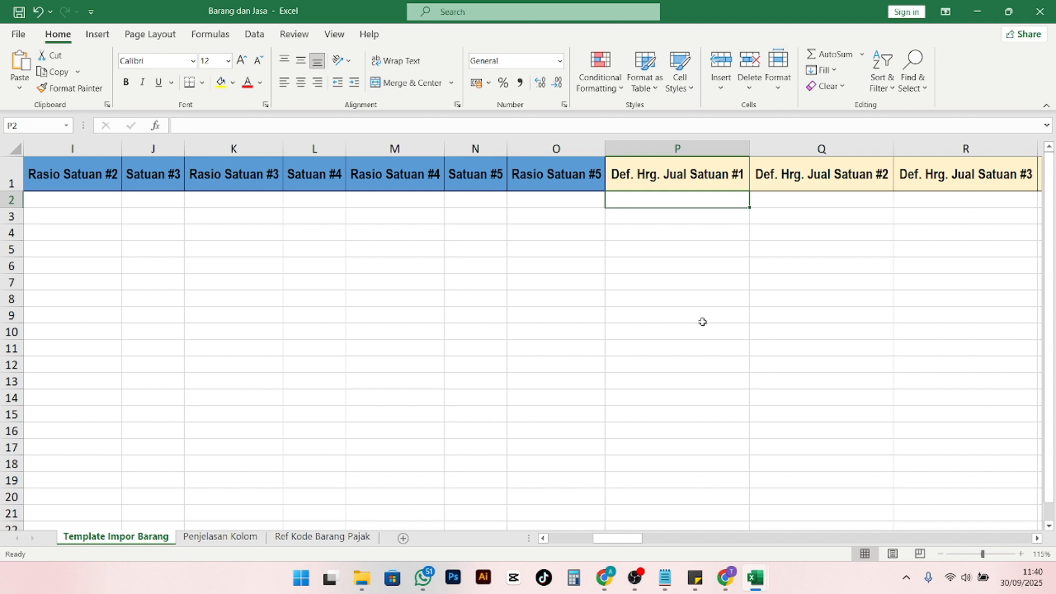
{"action": "type", "text": "35000"}
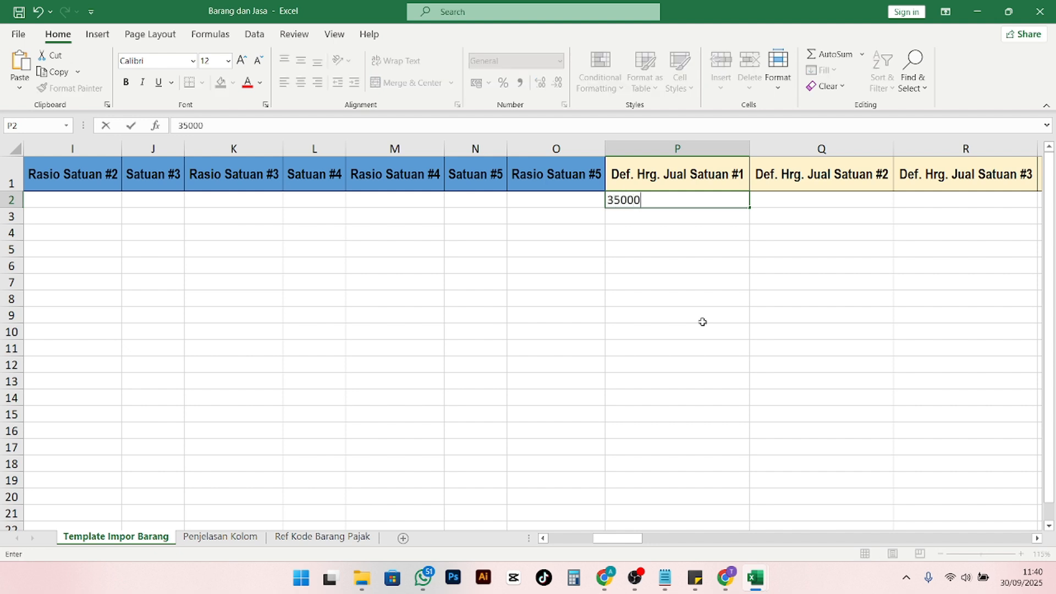
{"action": "key", "text": "Return"}
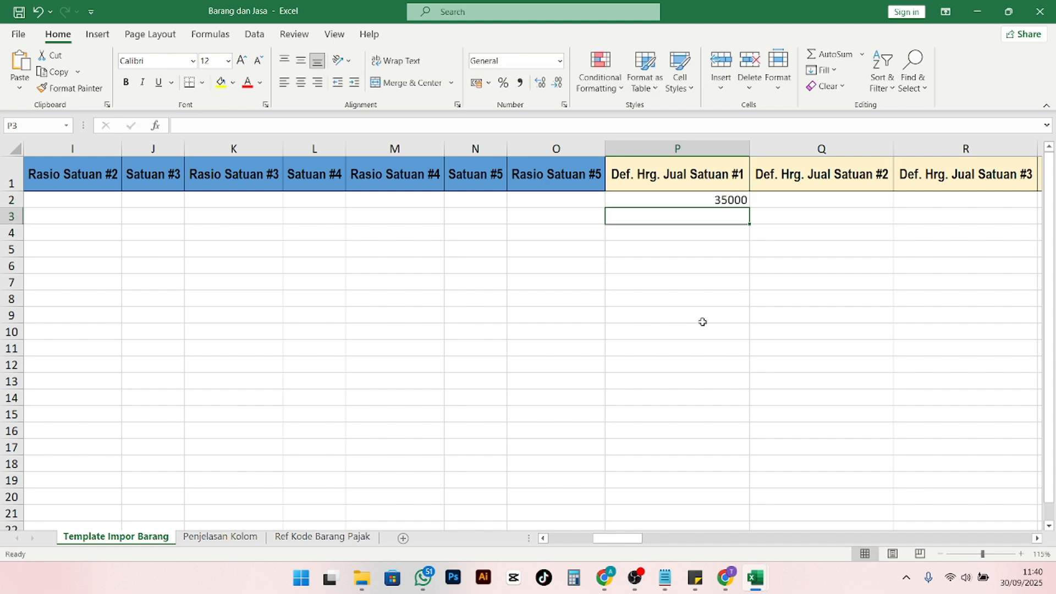
{"action": "left_click_drag", "start_coordinate": [610, 539], "coordinate": [537, 536]}
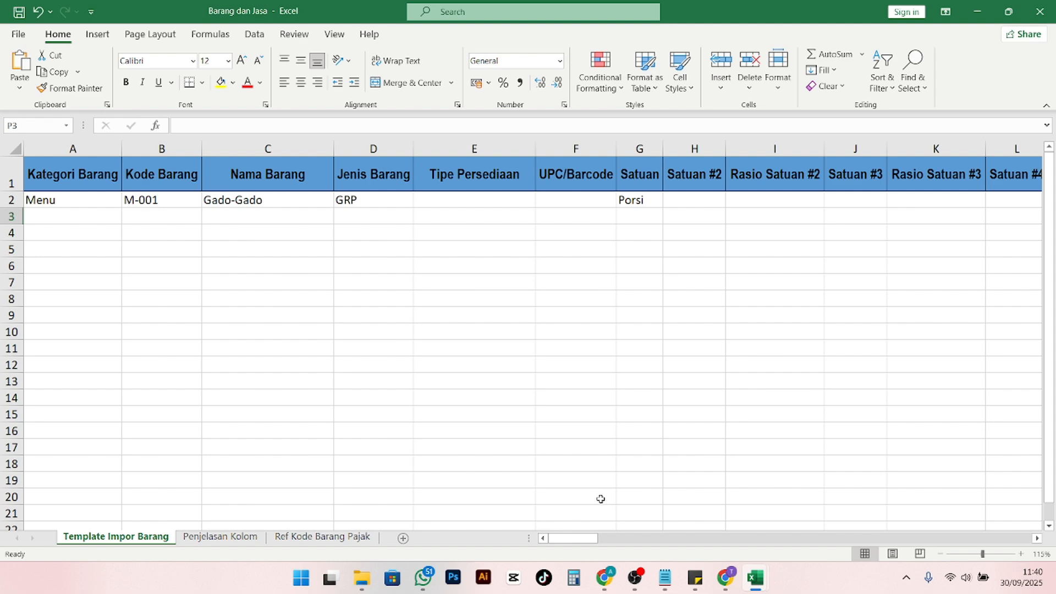
Switch to Accurate Online in Chrome, close the finished import result and start a new Barang & Jasa import
{"action": "left_click", "coordinate": [725, 577]}
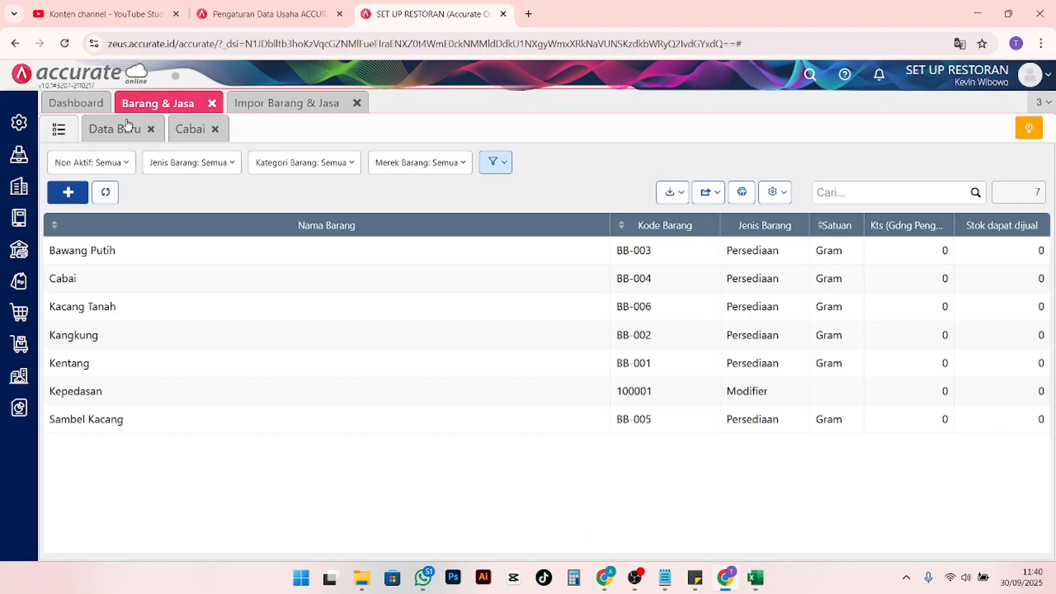
{"action": "left_click", "coordinate": [284, 106]}
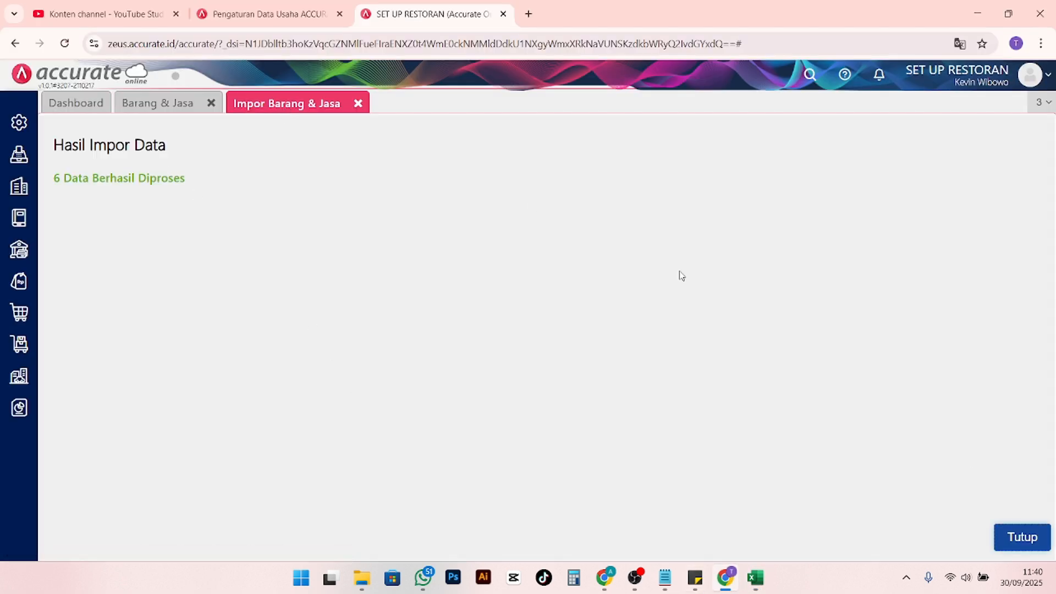
{"action": "left_click", "coordinate": [1024, 537]}
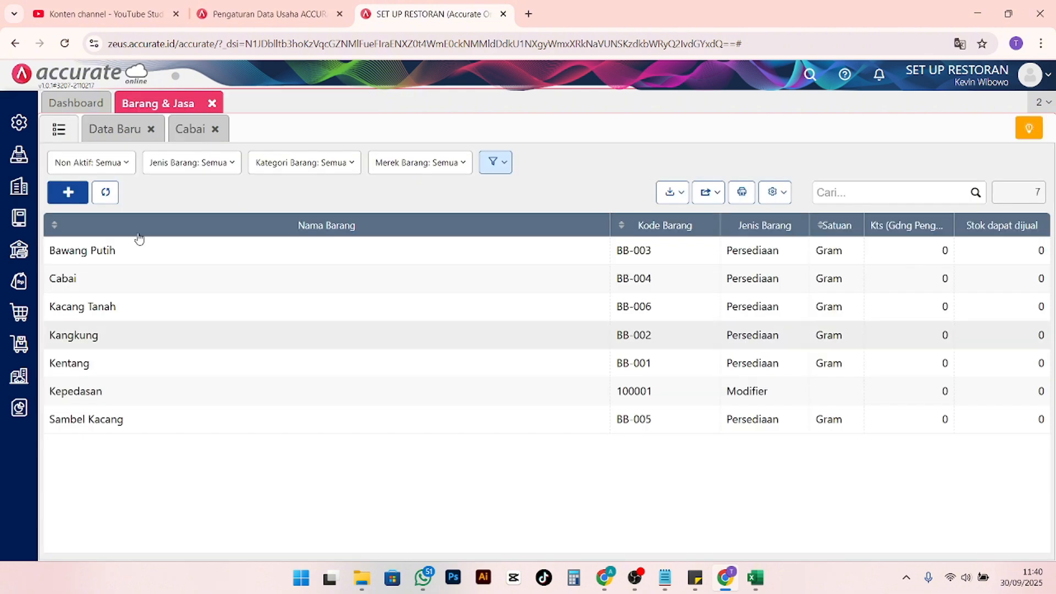
{"action": "left_click", "coordinate": [669, 192]}
{"action": "left_click", "coordinate": [632, 219]}
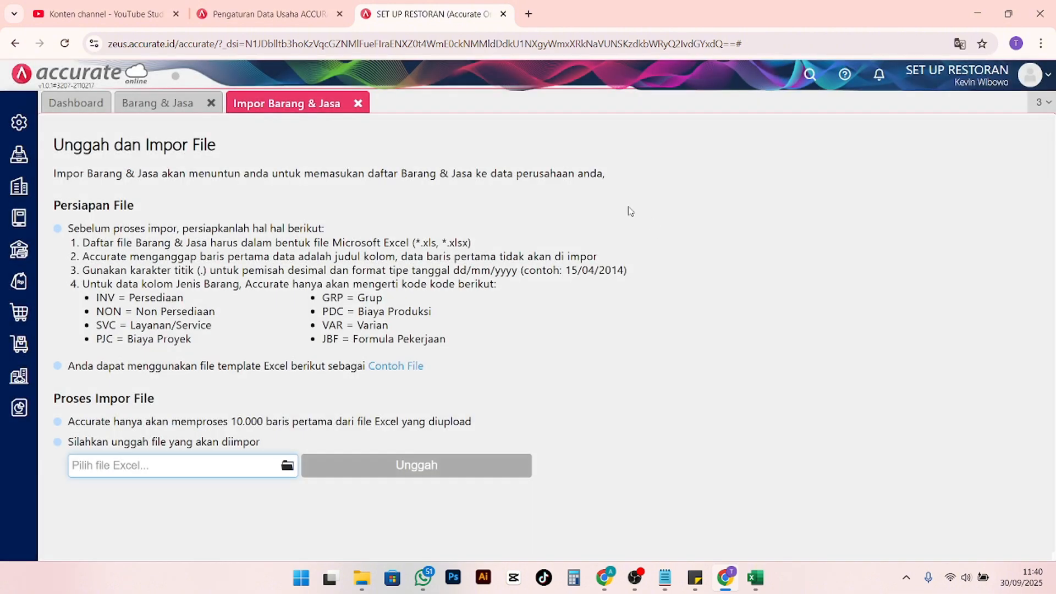
Upload the Barang dan Jasa Excel file and run the import with the default column mapping
{"action": "left_click", "coordinate": [287, 466]}
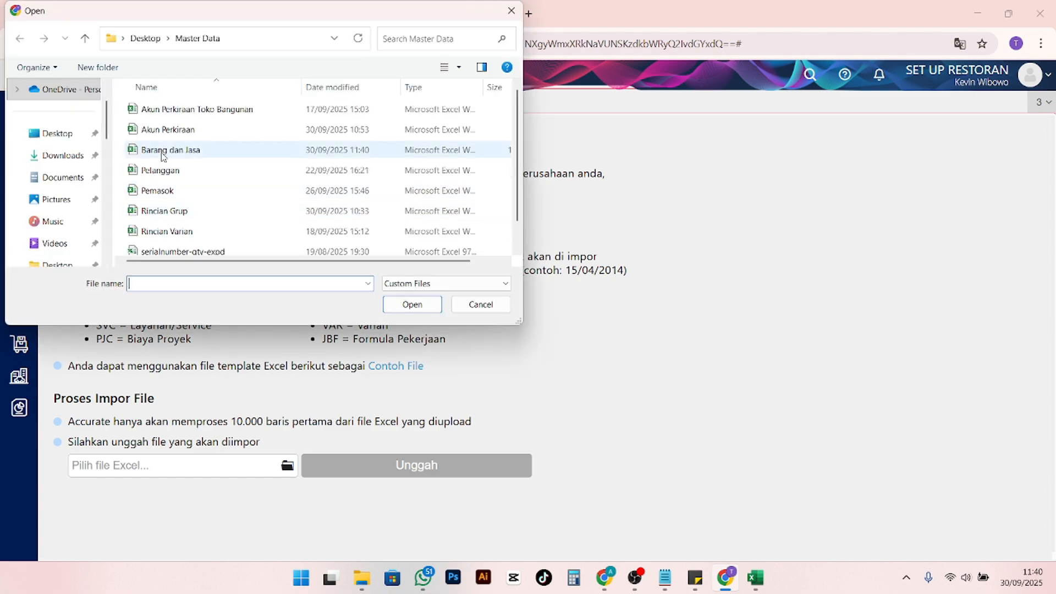
{"action": "left_click", "coordinate": [194, 151]}
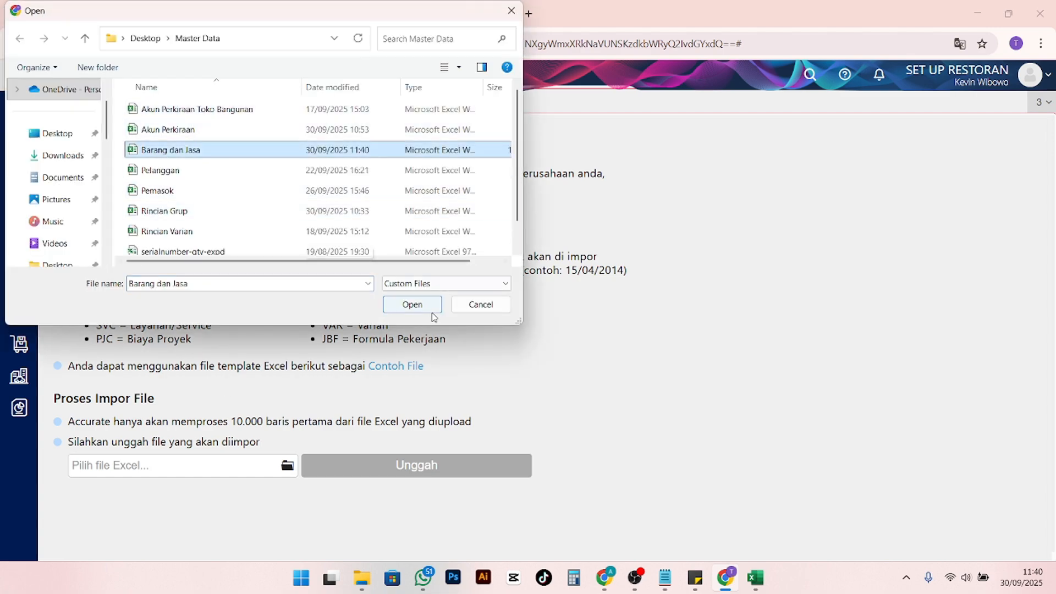
{"action": "left_click", "coordinate": [418, 306]}
{"action": "left_click", "coordinate": [428, 464]}
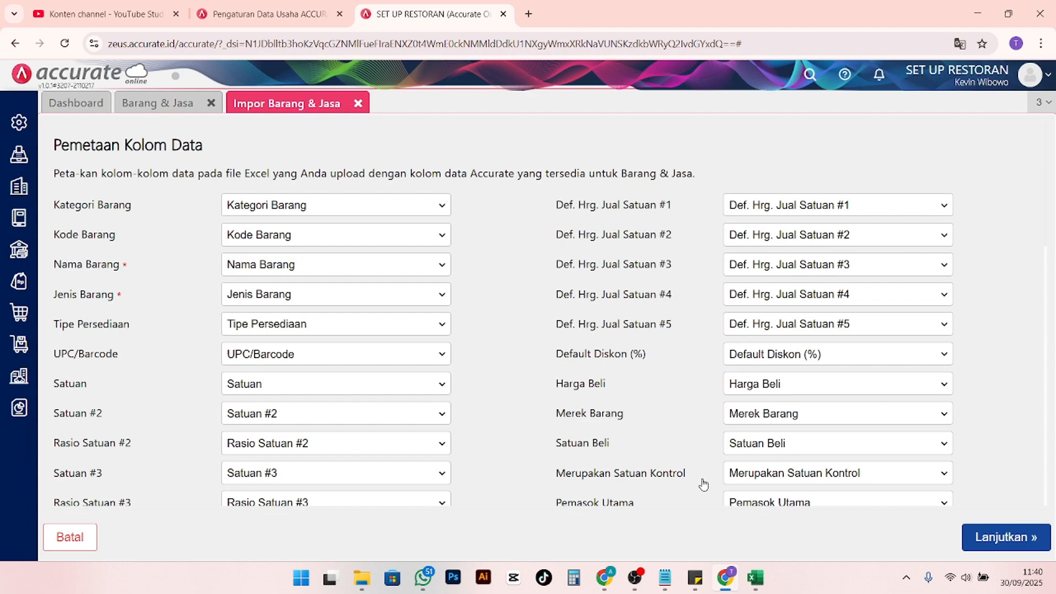
{"action": "left_click", "coordinate": [976, 536]}
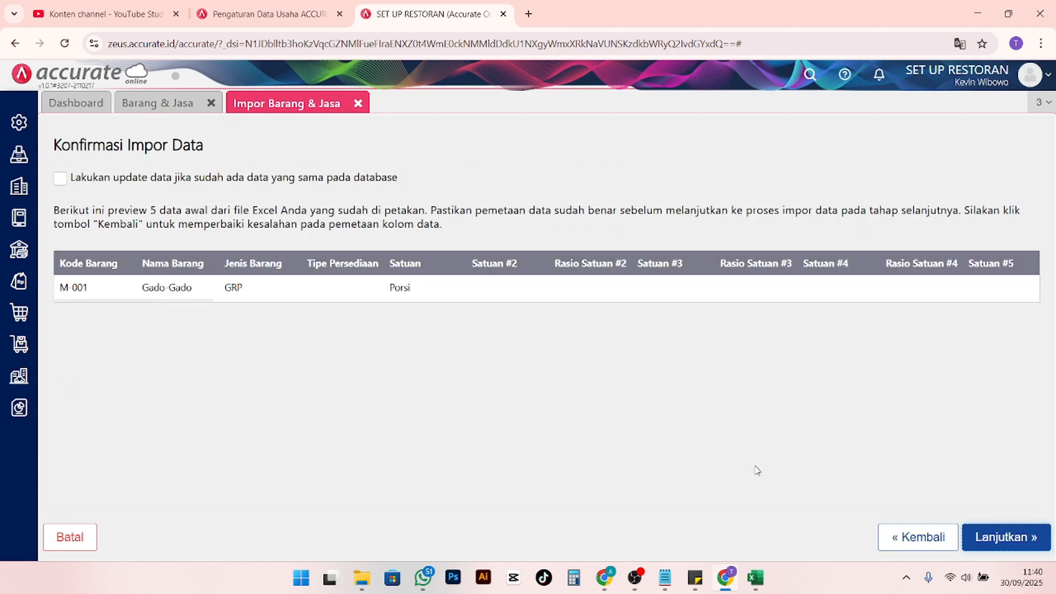
{"action": "left_click", "coordinate": [985, 538]}
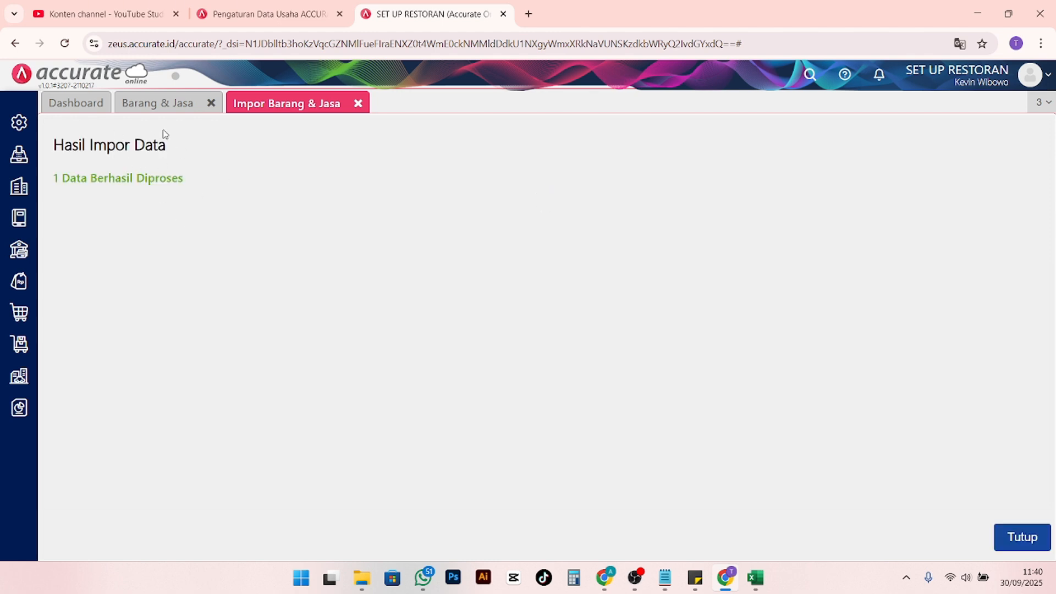
Open the Gado-Gado item's Rincian Grup details and check its ingredients in the Resep Gado-Gado note in Notepad
{"action": "left_click", "coordinate": [165, 103]}
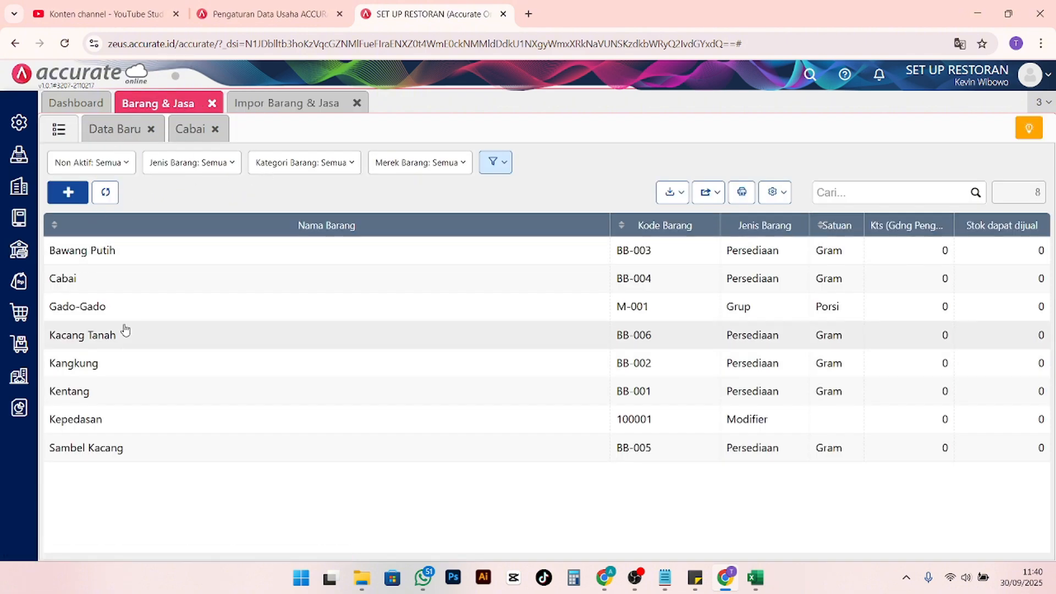
{"action": "left_click", "coordinate": [111, 306]}
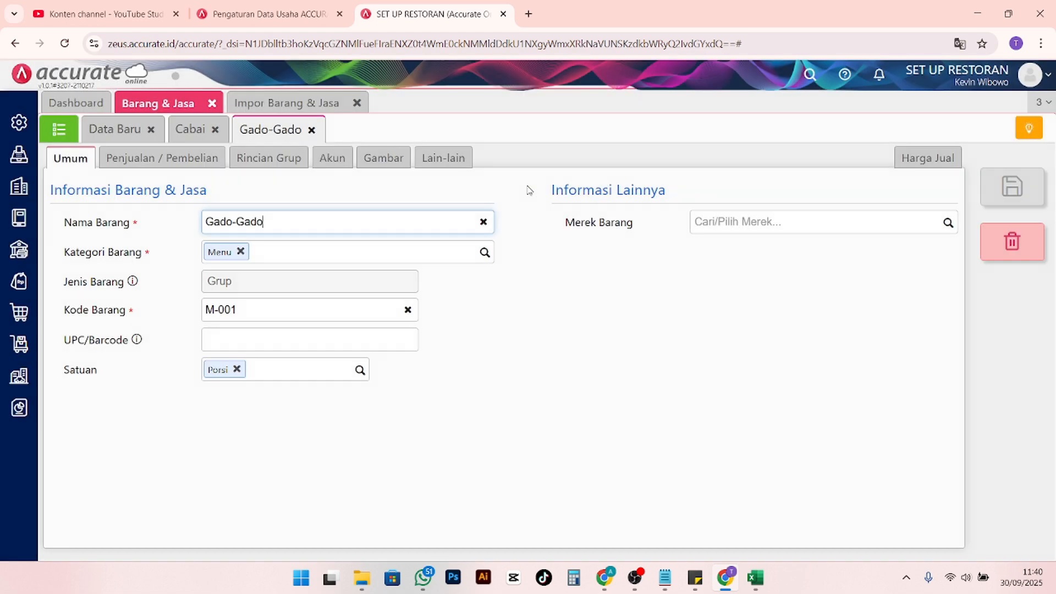
{"action": "left_click", "coordinate": [284, 159]}
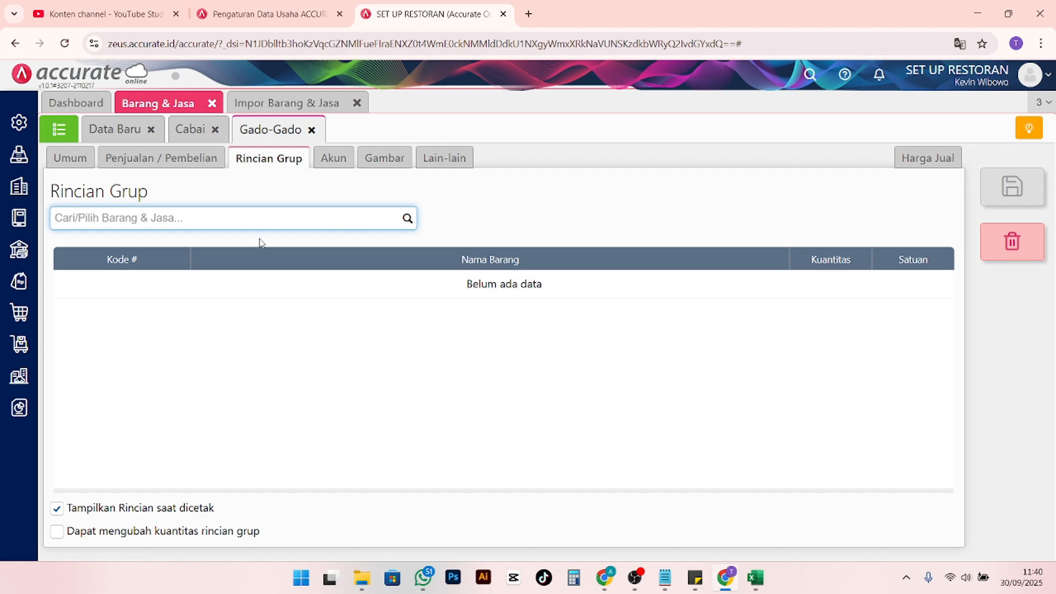
{"action": "left_click", "coordinate": [665, 578]}
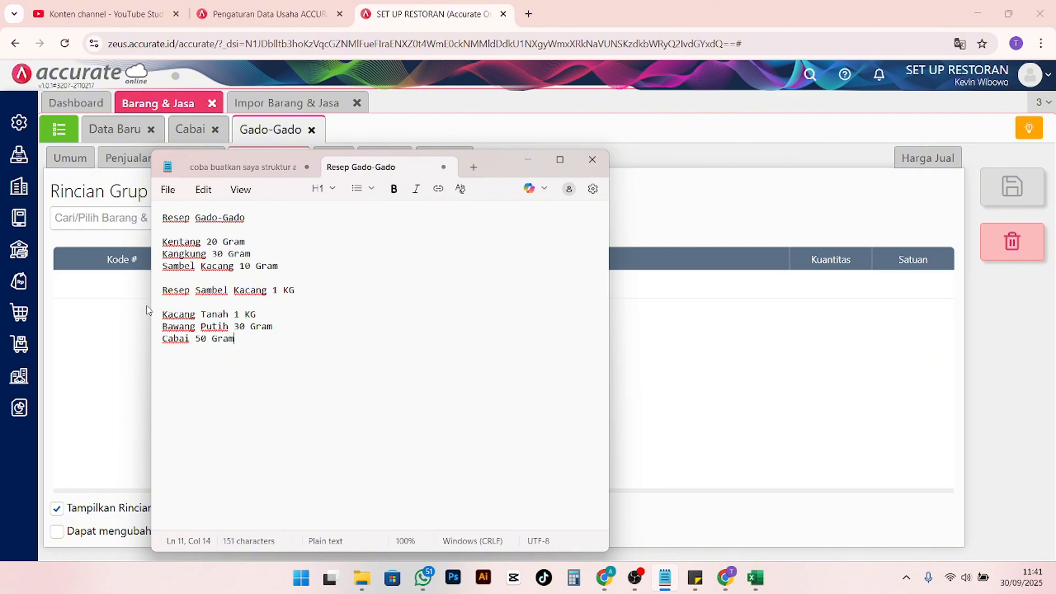
{"action": "left_click", "coordinate": [655, 240]}
{"action": "left_click", "coordinate": [116, 130]}
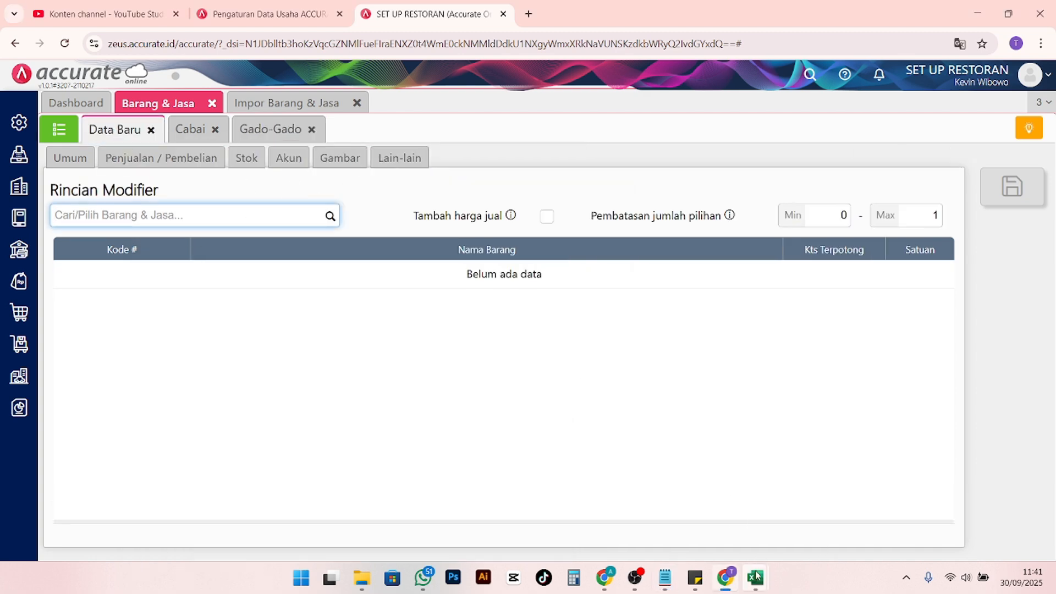
Switch to the Rincian Grup workbook in Excel and delete the sample rows 2 and 3 from the template
{"action": "mouse_move", "coordinate": [755, 578]}
{"action": "left_click", "coordinate": [807, 520]}
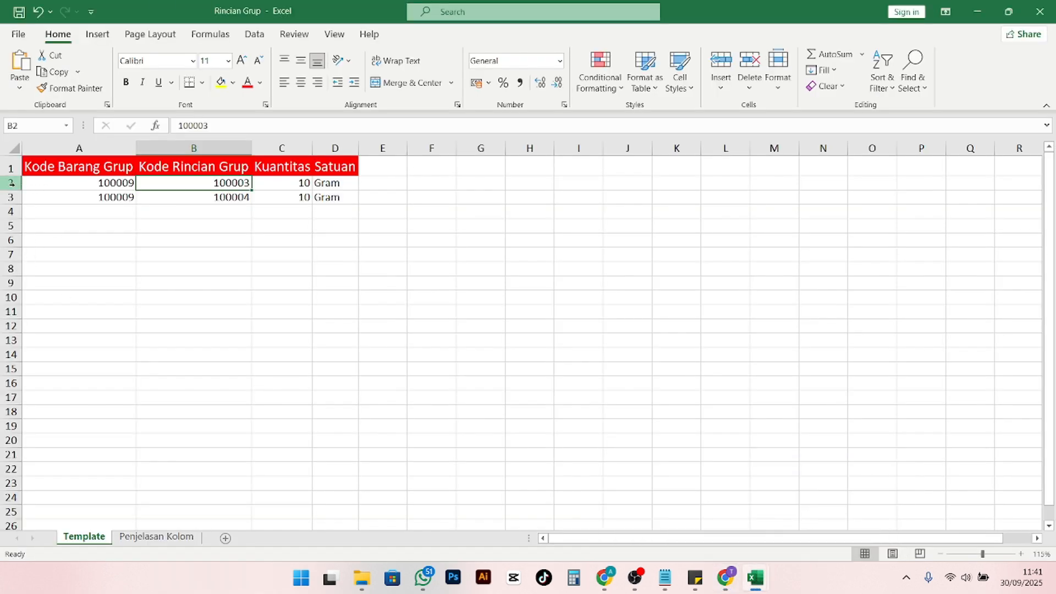
{"action": "left_click_drag", "start_coordinate": [10, 183], "coordinate": [11, 199]}
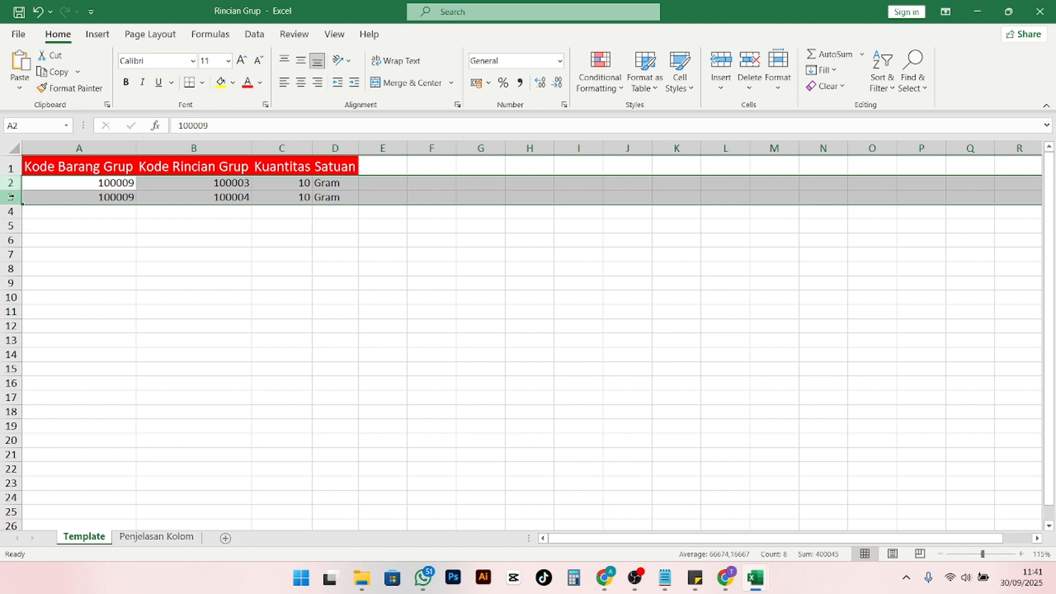
{"action": "right_click", "coordinate": [15, 199]}
{"action": "left_click", "coordinate": [87, 332]}
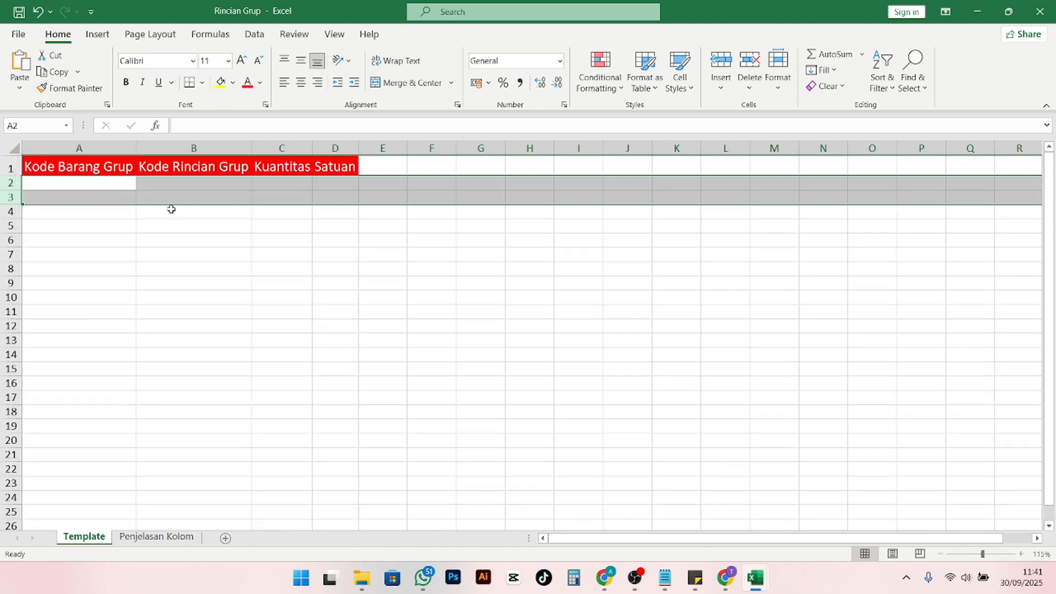
{"action": "left_click", "coordinate": [354, 239]}
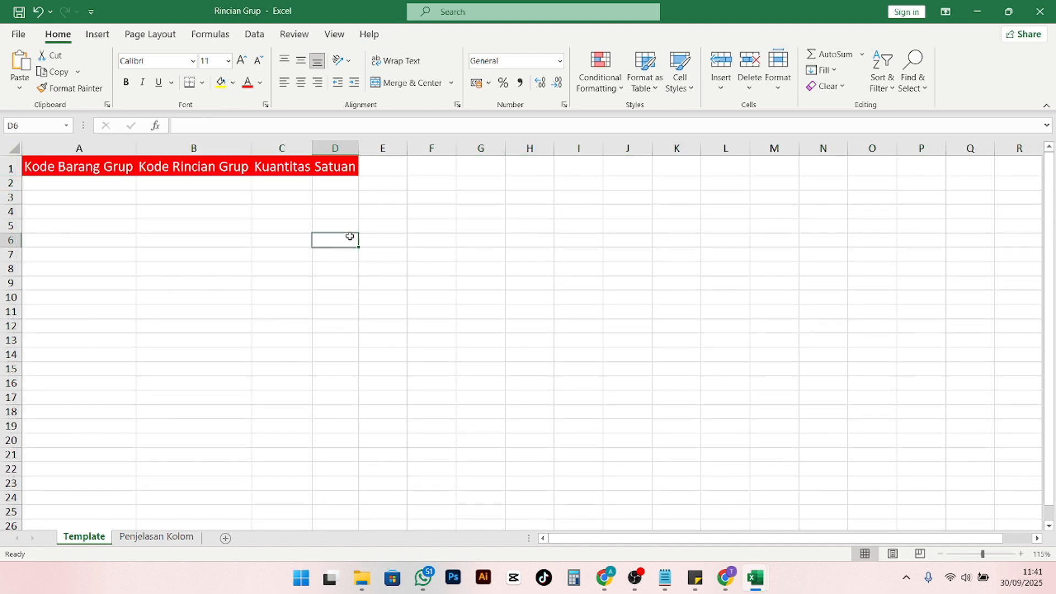
{"action": "left_click", "coordinate": [334, 184]}
{"action": "left_click", "coordinate": [101, 181]}
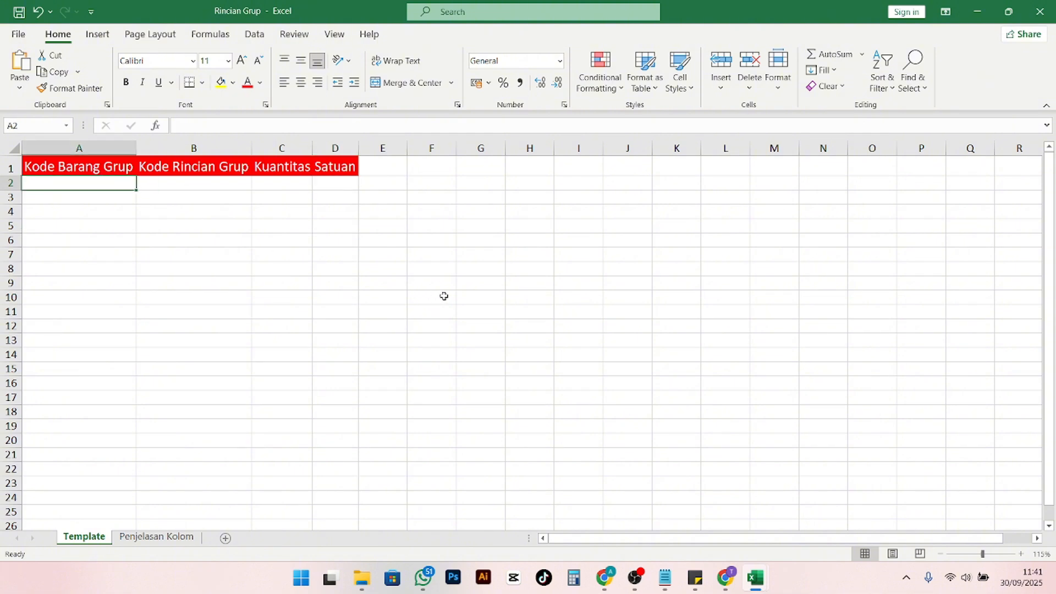
Check the recipe note and Gado-Gado's code in the Accurate item list, and enter M-001 as Kode Barang Grup in row 2
{"action": "left_click", "coordinate": [665, 577]}
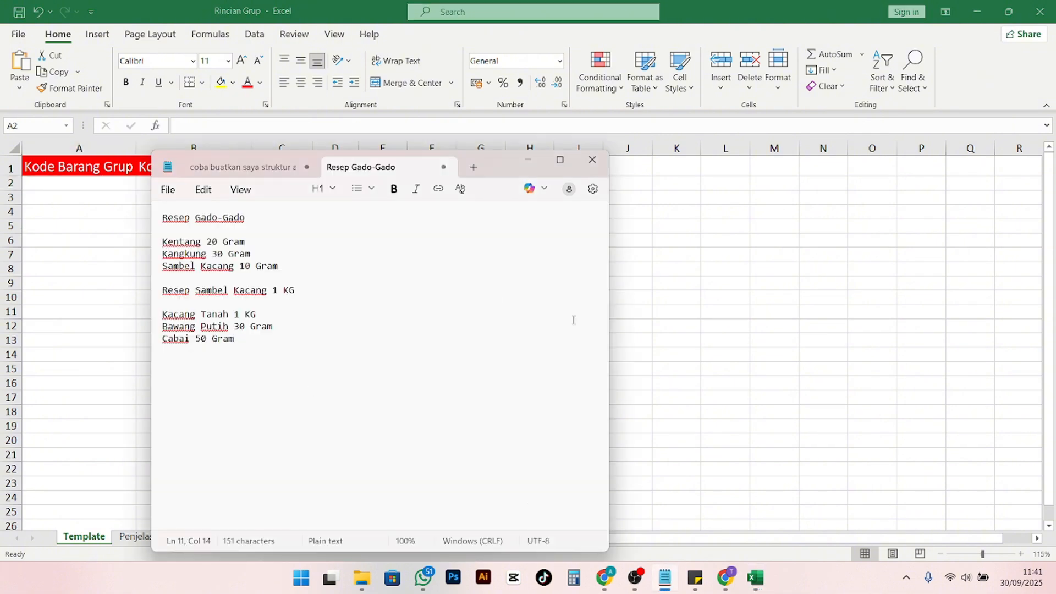
{"action": "left_click", "coordinate": [680, 349]}
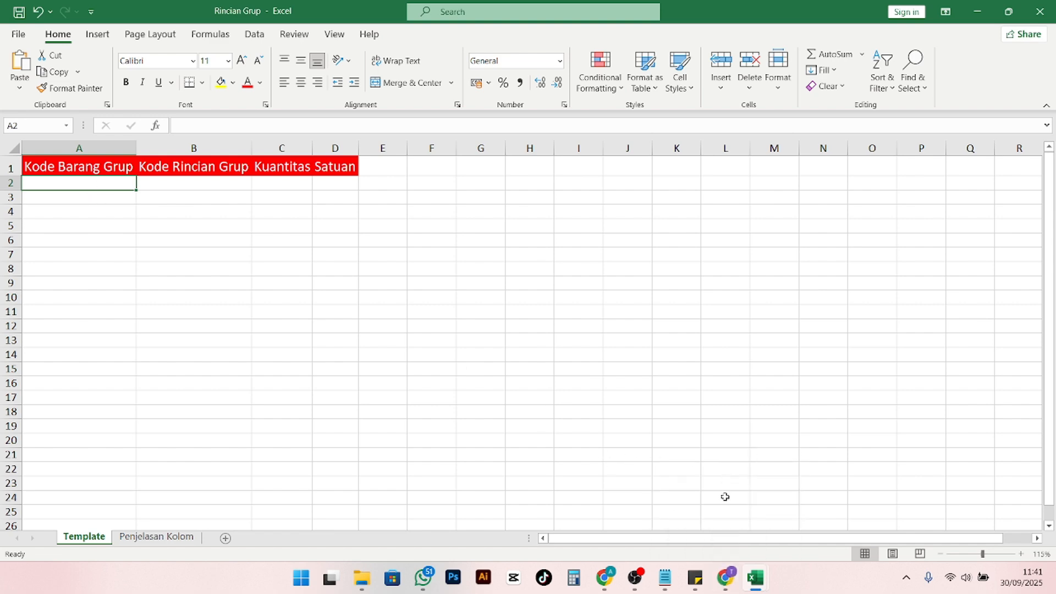
{"action": "left_click", "coordinate": [726, 578]}
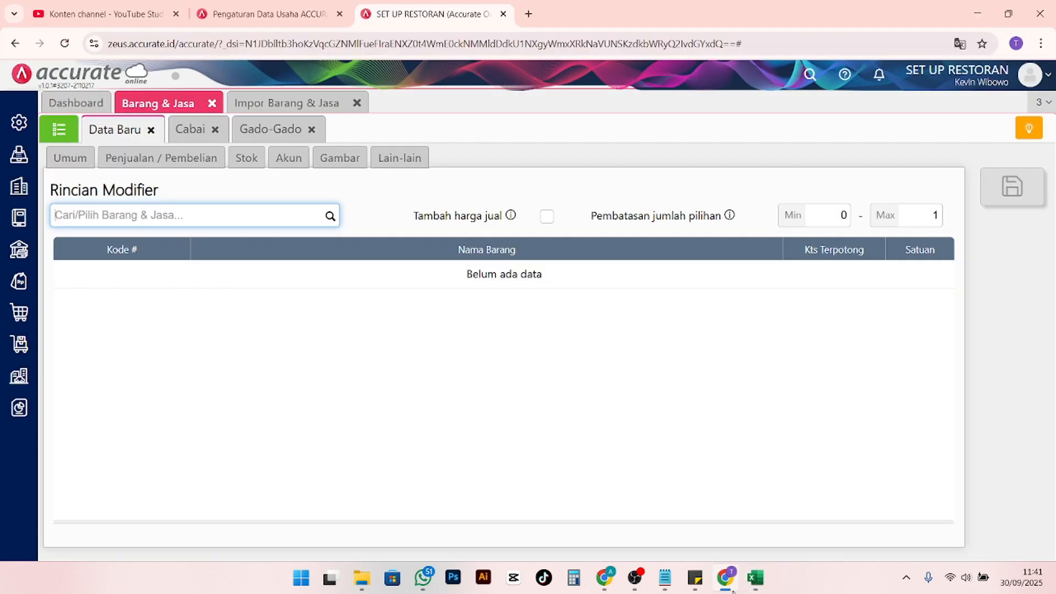
{"action": "left_click", "coordinate": [59, 130]}
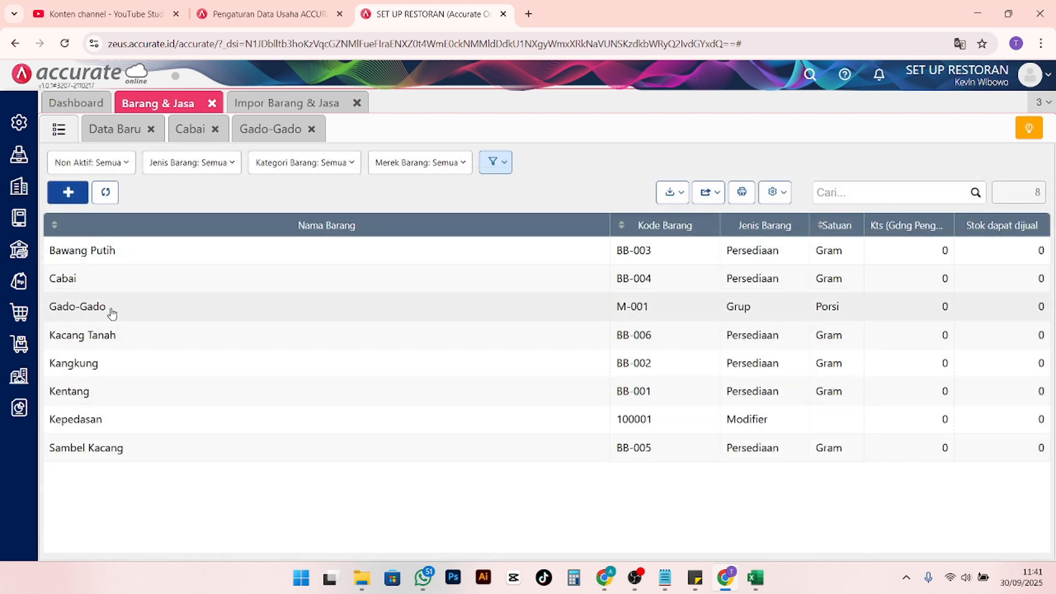
{"action": "left_click", "coordinate": [755, 577]}
{"action": "left_click", "coordinate": [827, 508]}
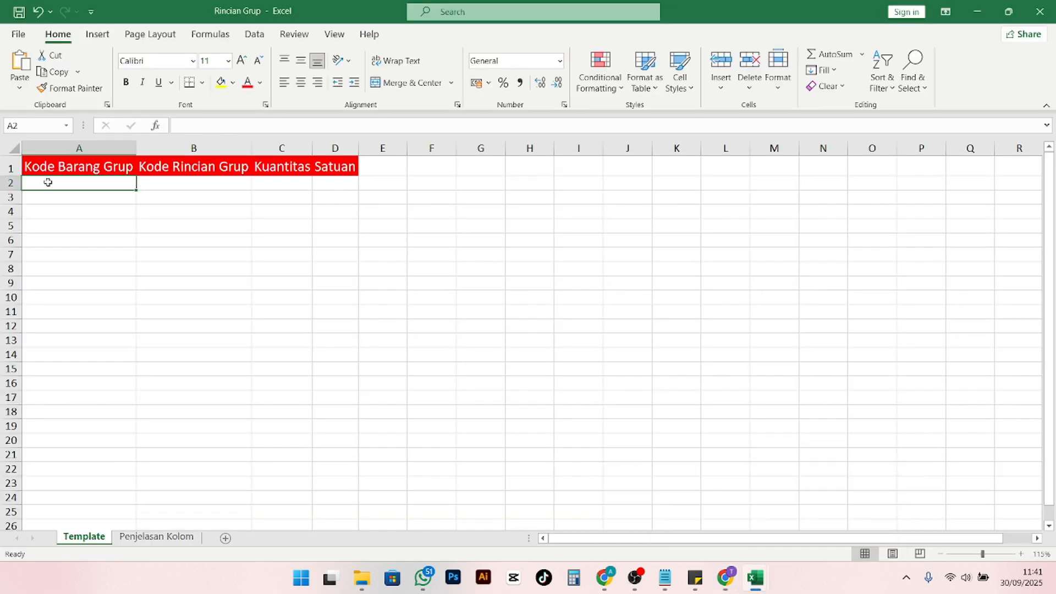
{"action": "type", "text": "M-001"}
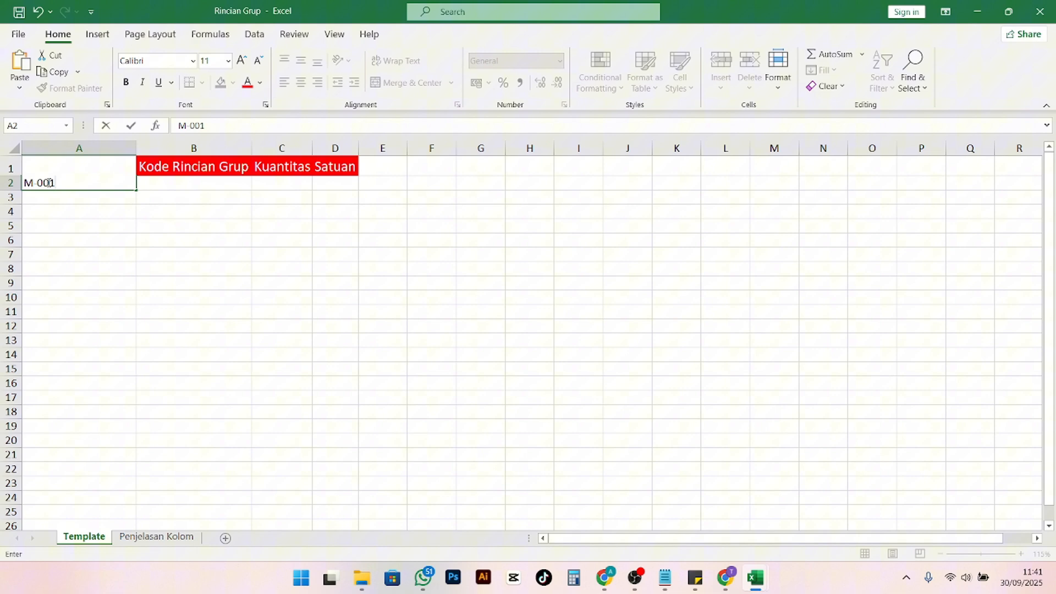
{"action": "key", "text": "Return"}
{"action": "key", "text": "Up"}
{"action": "key", "text": "Right"}
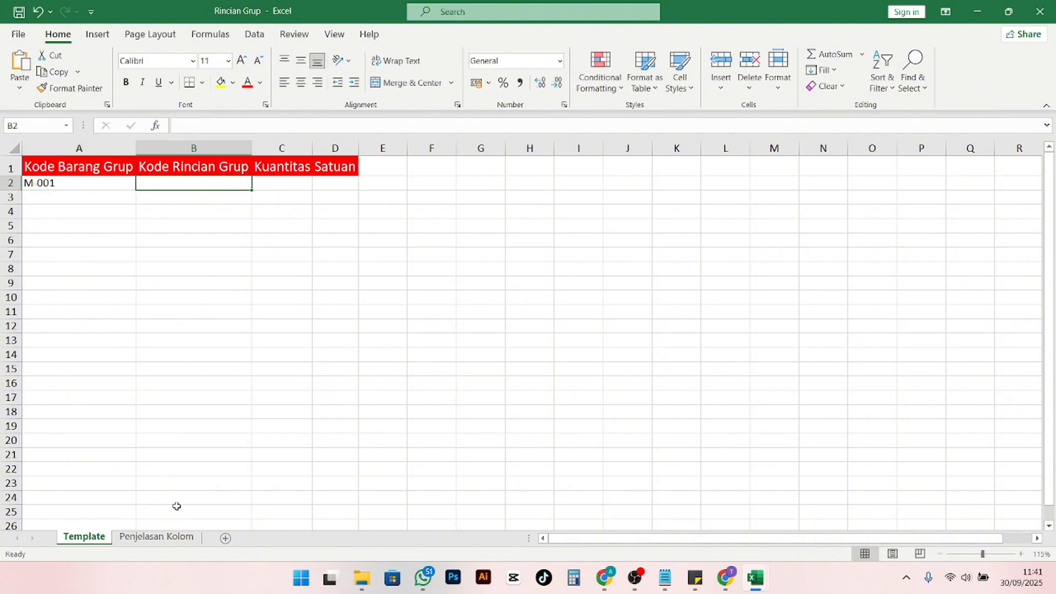
Check the column explanations, look up Kentang's item code in Accurate and enter BB-001 as Kode Rincian Grup in row 2
{"action": "left_click", "coordinate": [164, 538]}
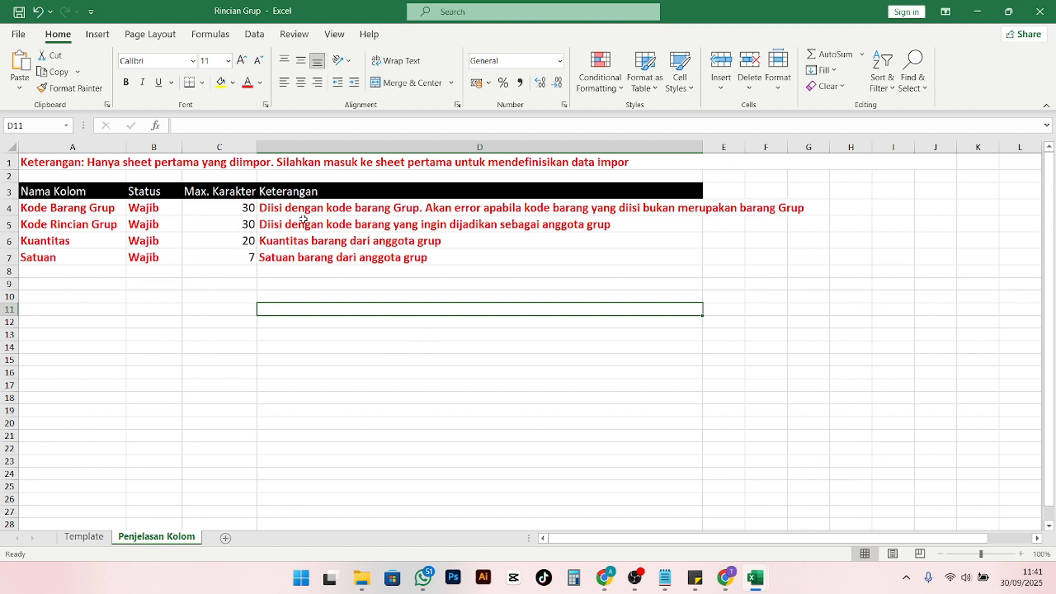
{"action": "left_click", "coordinate": [84, 537]}
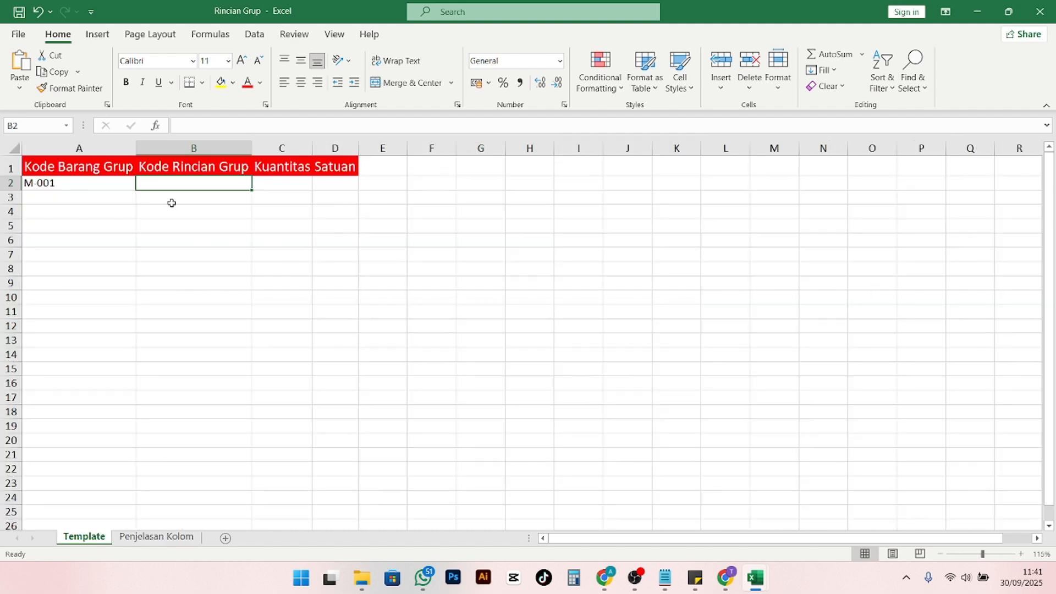
{"action": "left_click", "coordinate": [665, 577]}
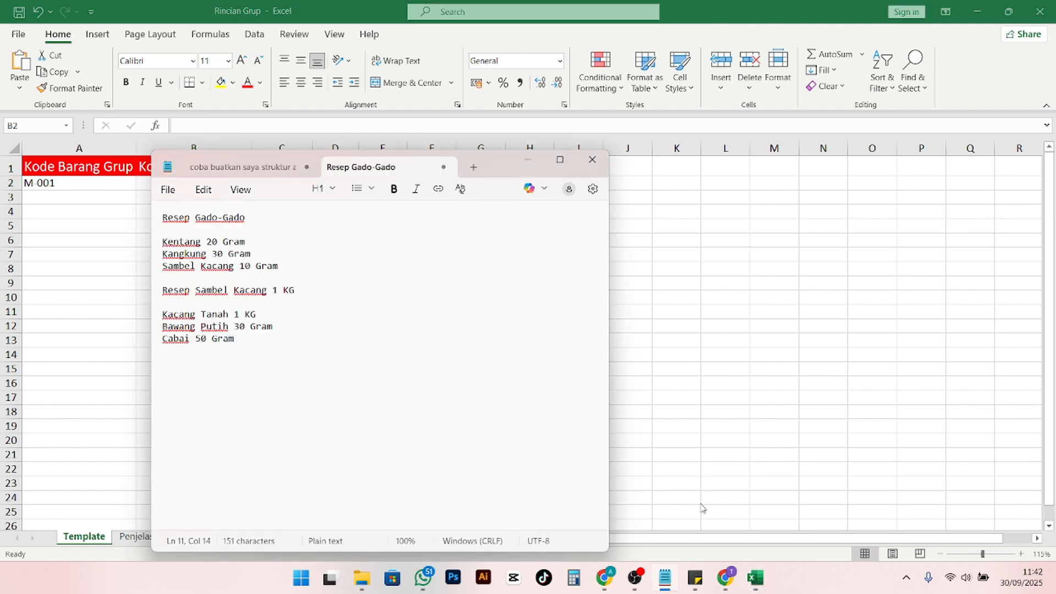
{"action": "left_click", "coordinate": [725, 577]}
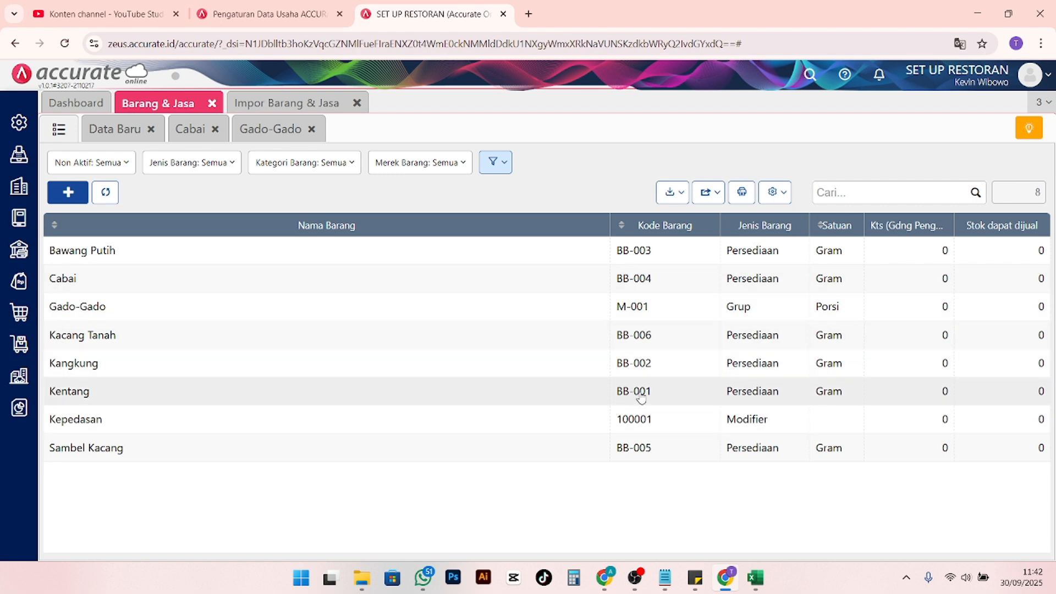
{"action": "left_click", "coordinate": [665, 577]}
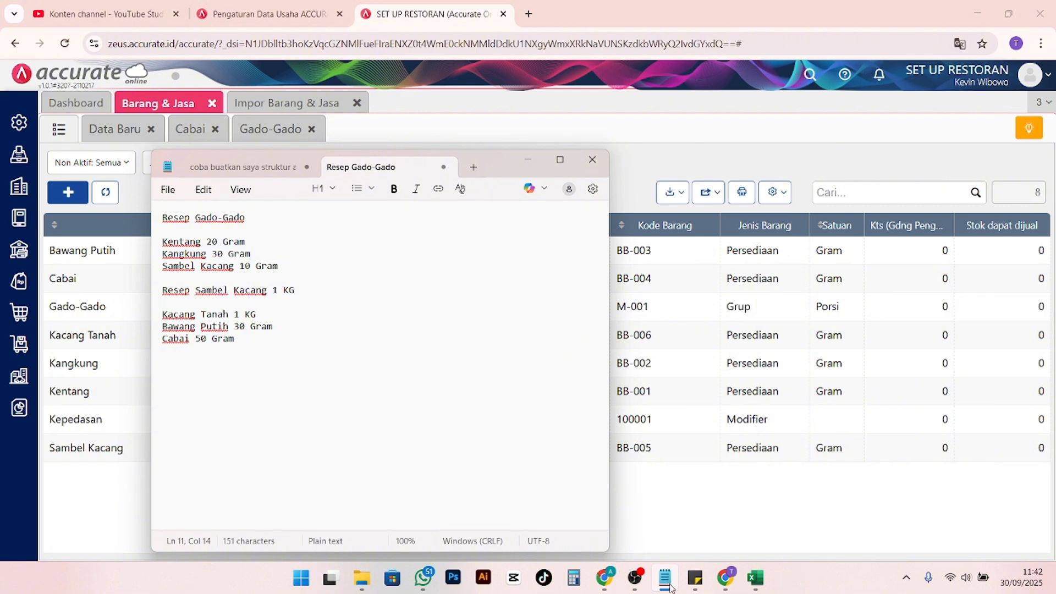
{"action": "mouse_move", "coordinate": [756, 577]}
{"action": "left_click", "coordinate": [830, 503]}
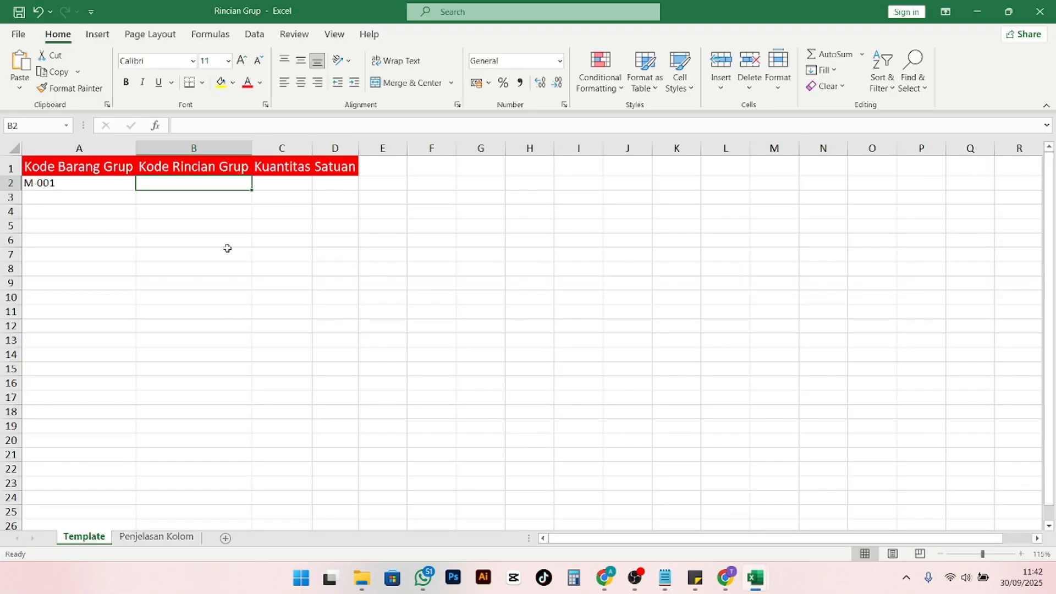
{"action": "type", "text": "BB-001"}
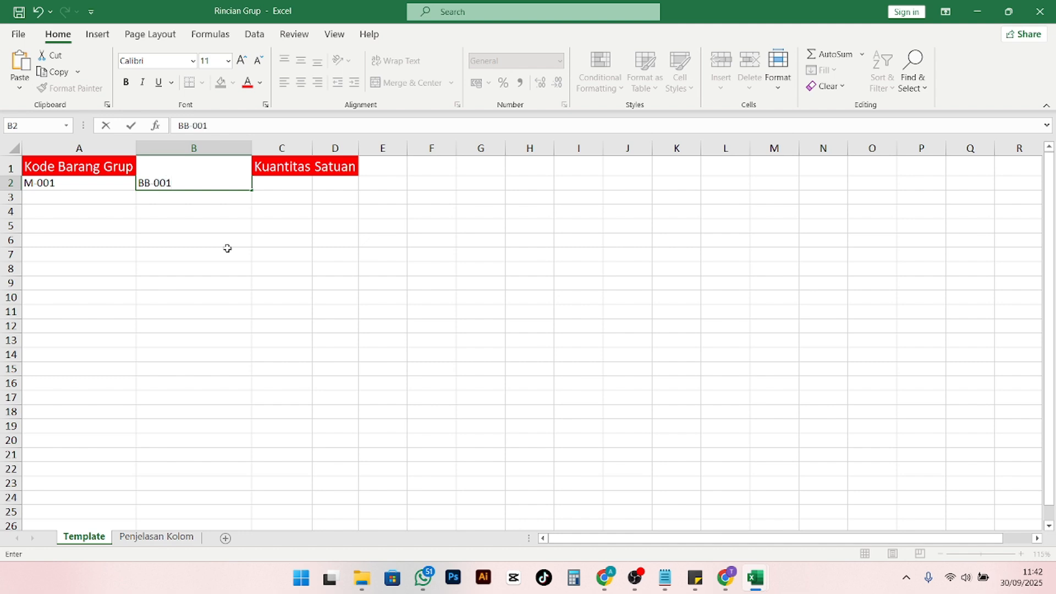
{"action": "key", "text": "Return"}
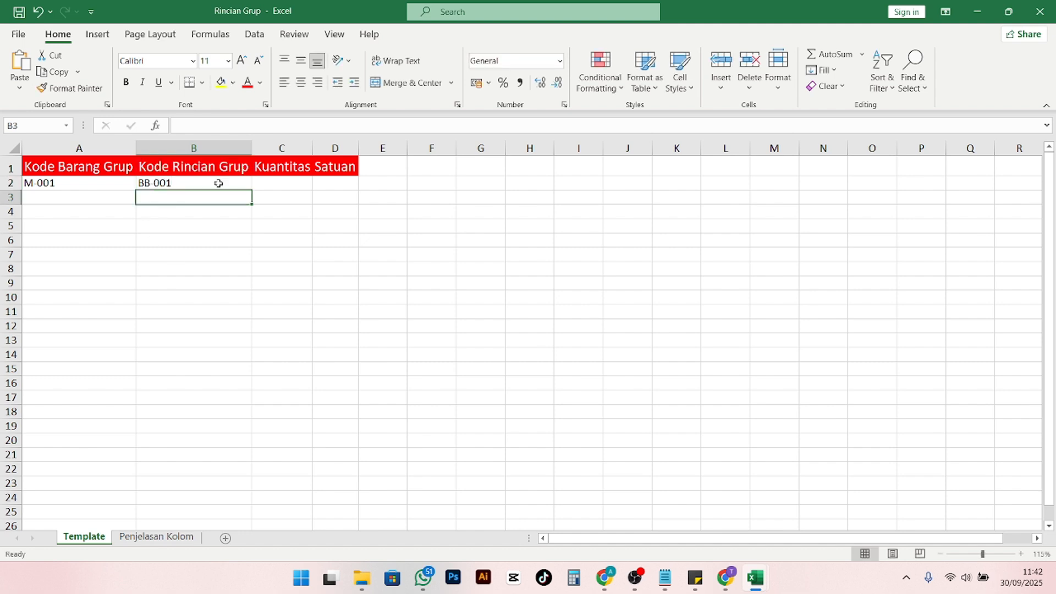
Extend the Kode Rincian Grup series from B2 into B3 to add code BB-002
{"action": "left_click", "coordinate": [244, 181]}
{"action": "left_click_drag", "start_coordinate": [251, 189], "coordinate": [255, 207]}
{"action": "left_click", "coordinate": [286, 187]}
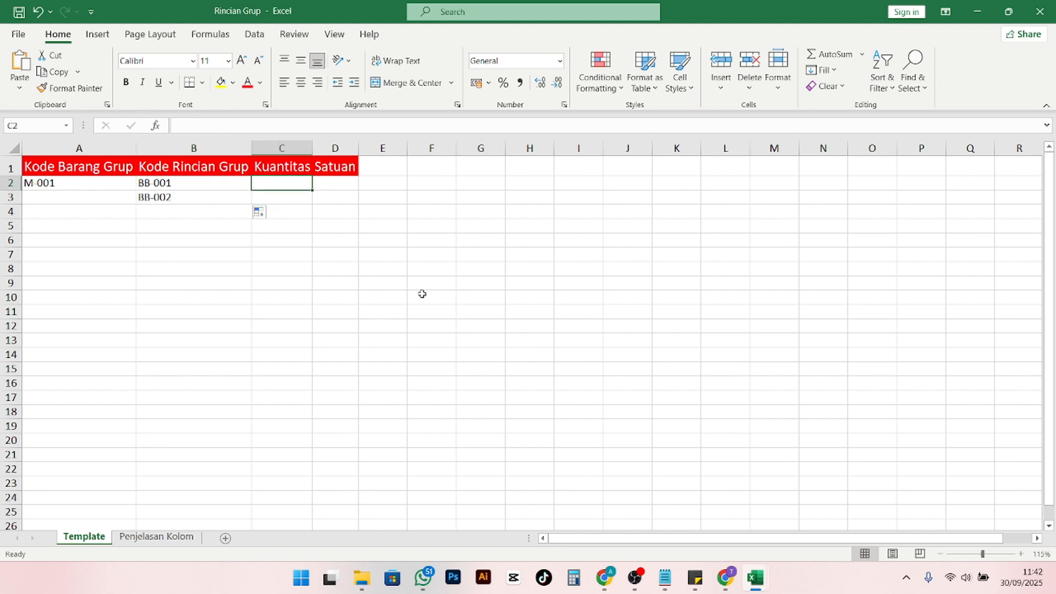
Check the Gado-Gado recipe note and enter 20 as Kuantitas and Gram as Satuan for BB-001 in row 2
{"action": "left_click", "coordinate": [665, 577]}
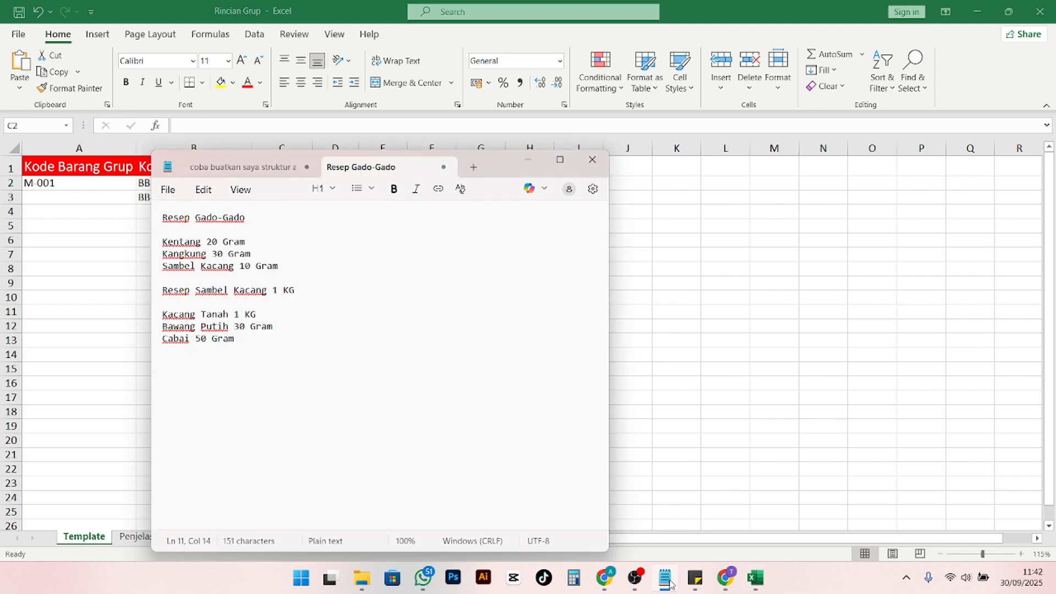
{"action": "left_click", "coordinate": [675, 345]}
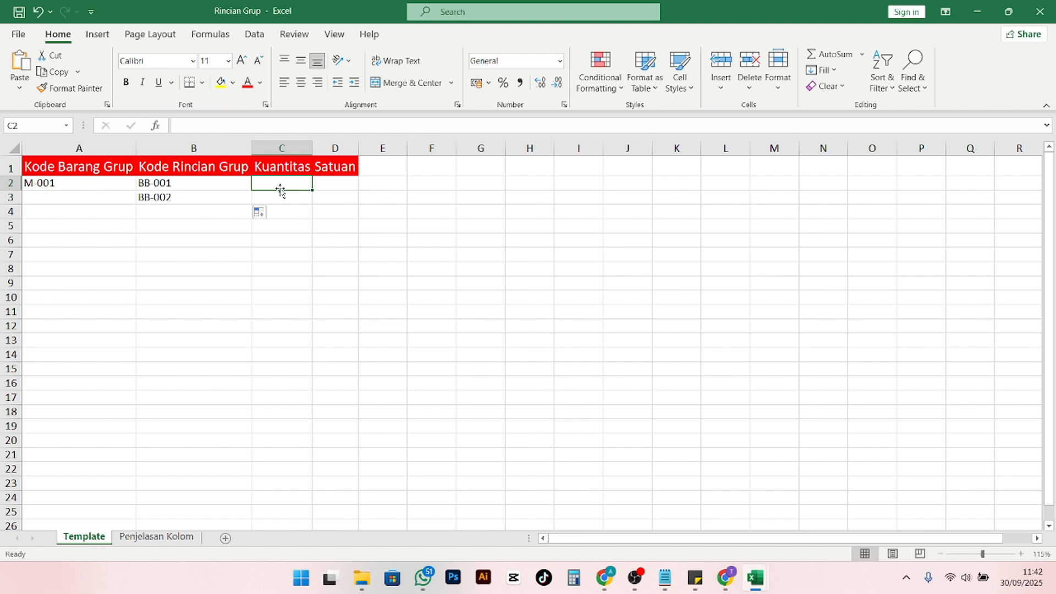
{"action": "type", "text": "20"}
{"action": "key", "text": "Tab"}
{"action": "type", "text": "Gram"}
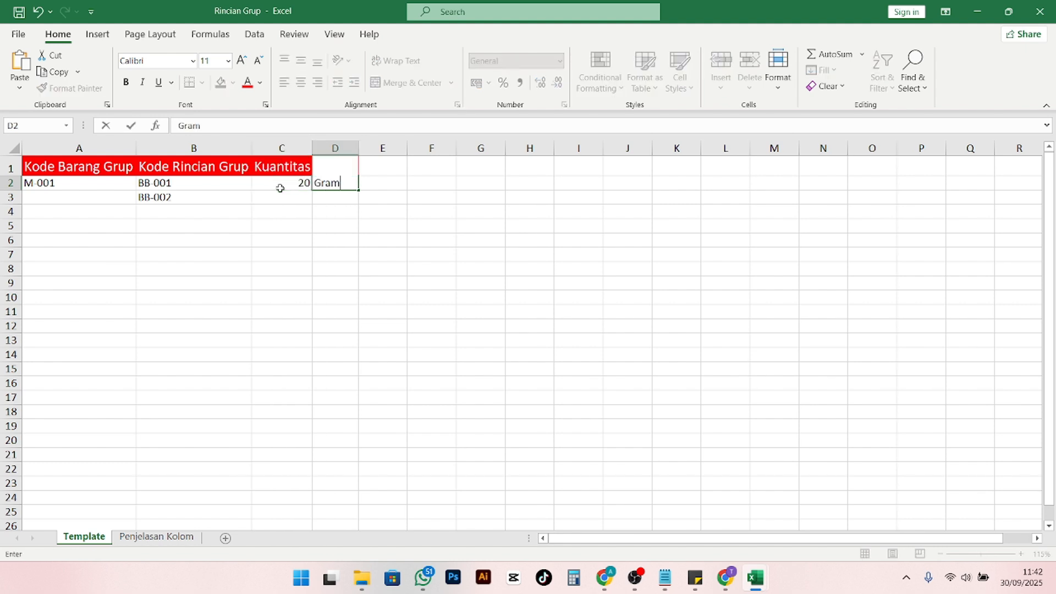
{"action": "key", "text": "Return"}
Enter 30 as Kuantitas and Gram as Satuan for BB-002 in row 3
{"action": "type", "text": "30"}
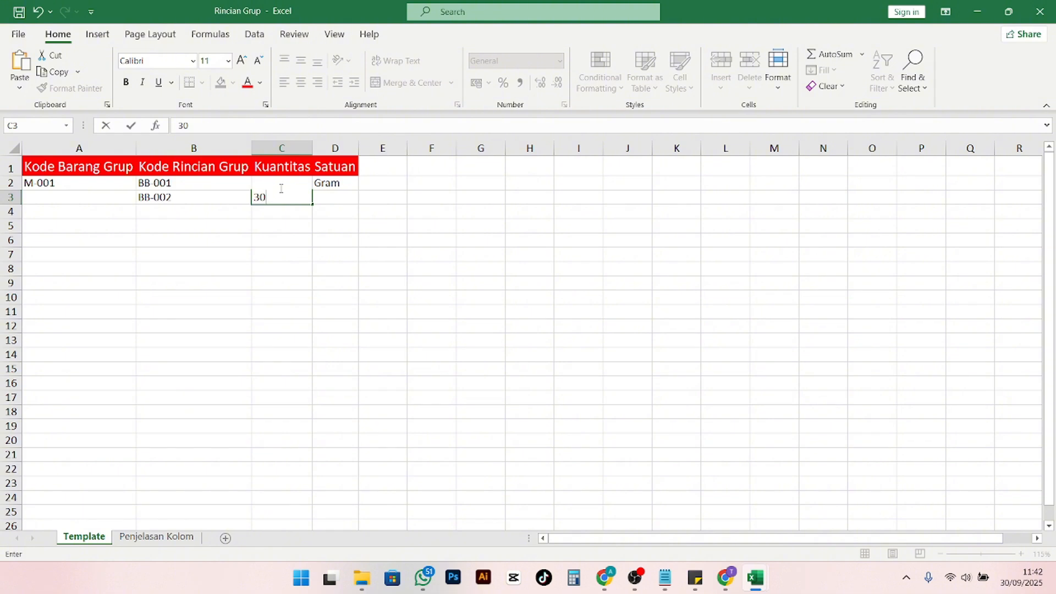
{"action": "key", "text": "Return"}
{"action": "key", "text": "Up"}
{"action": "key", "text": "Right"}
{"action": "type", "text": "Gram"}
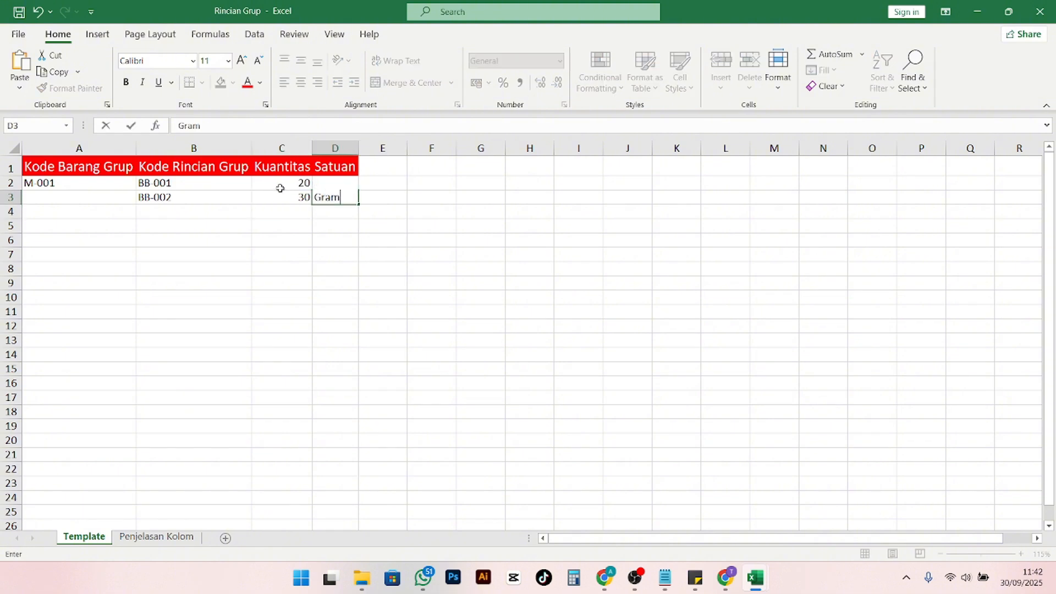
{"action": "key", "text": "Return"}
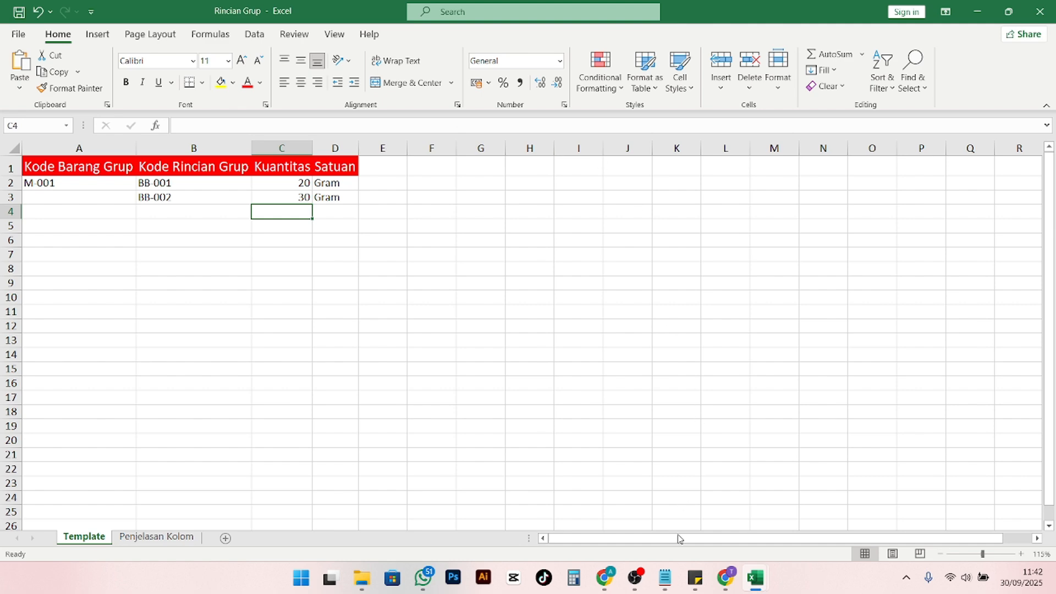
Check the recipe's third ingredient, look up Sambel Kacang's code in Accurate and enter BB-005 as Kode Rincian Grup in row 4
{"action": "left_click", "coordinate": [665, 578]}
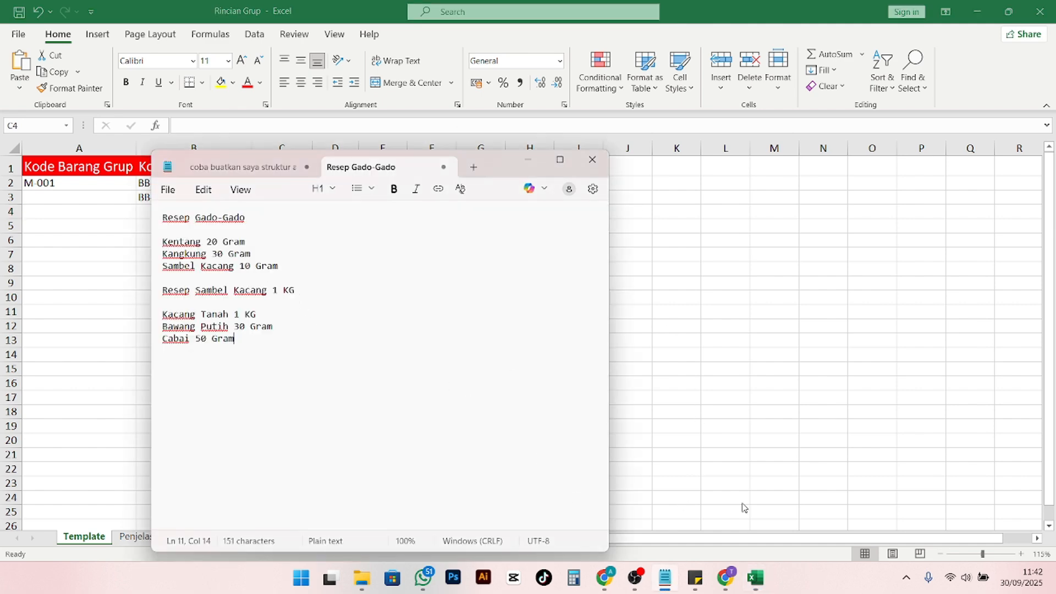
{"action": "left_click", "coordinate": [725, 578]}
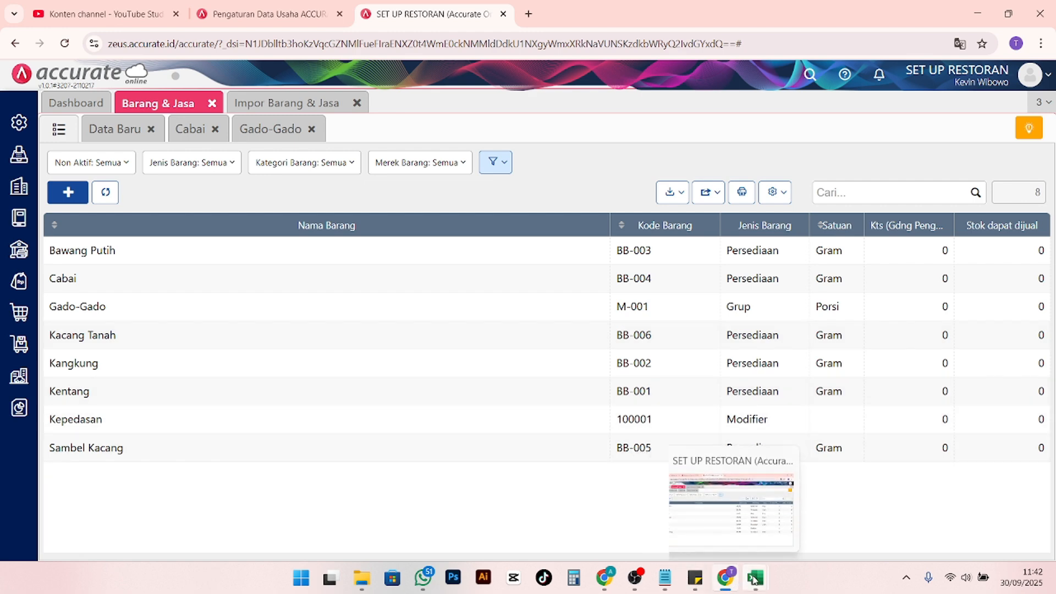
{"action": "mouse_move", "coordinate": [754, 578]}
{"action": "left_click", "coordinate": [827, 511]}
{"action": "left_click", "coordinate": [171, 217]}
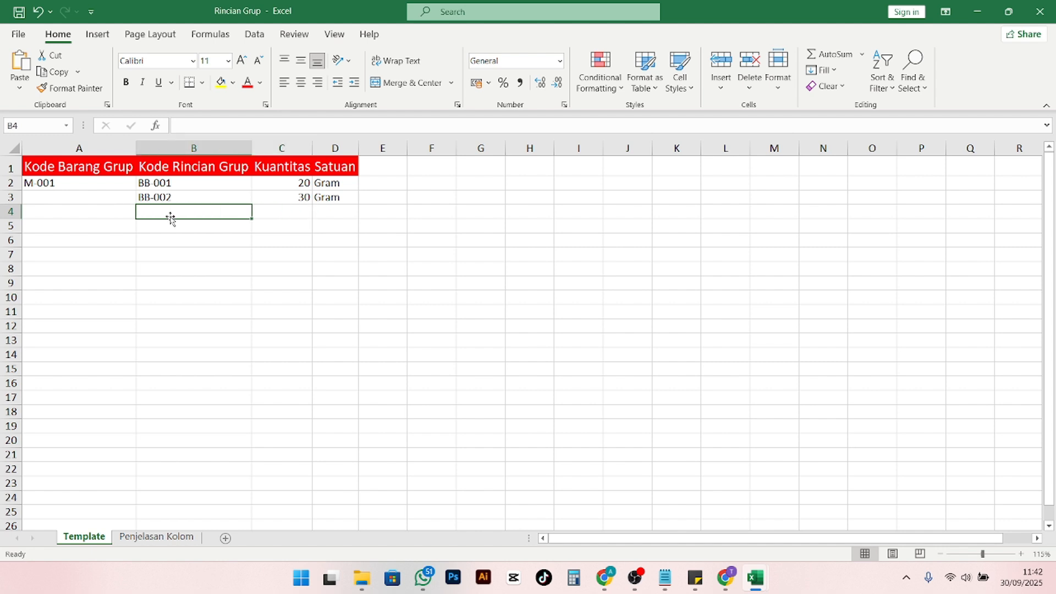
{"action": "type", "text": "BB-005"}
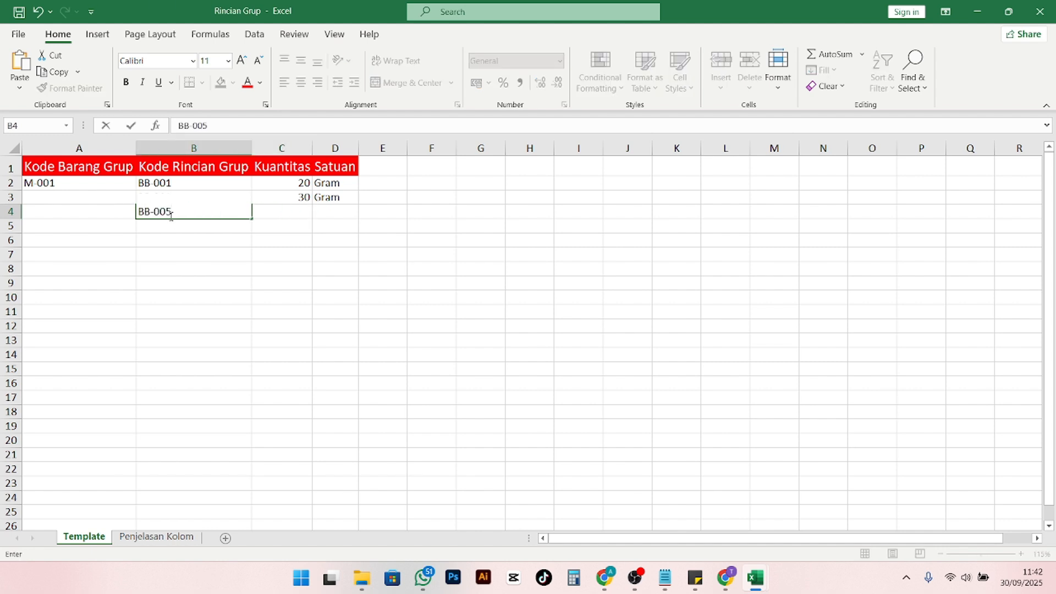
{"action": "key", "text": "Tab"}
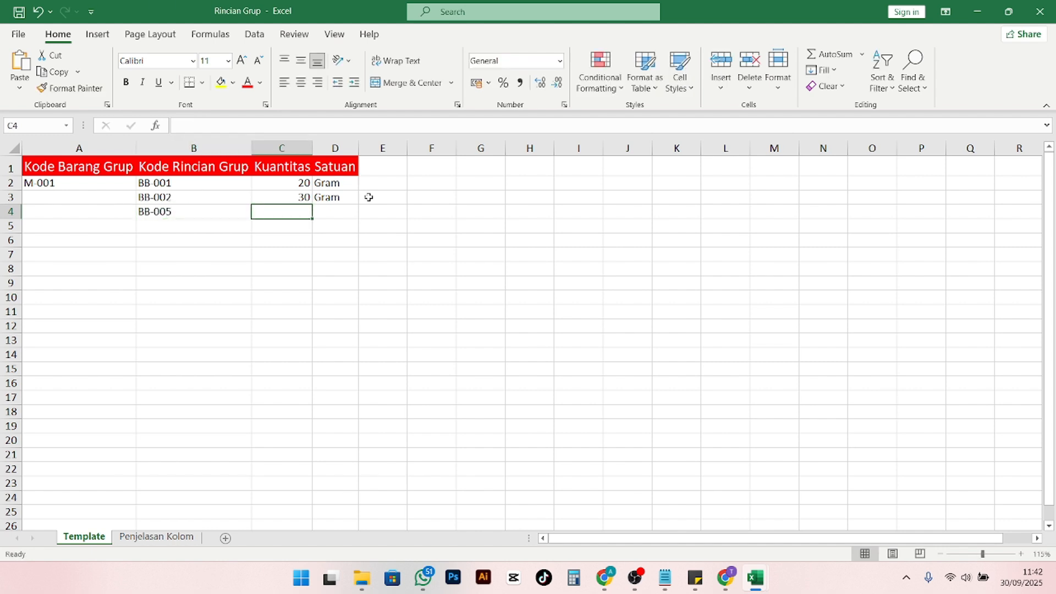
Check Sambel Kacang's amount in the recipe note and enter 10 as Kuantitas and Gram as Satuan in row 4
{"action": "left_click", "coordinate": [665, 577]}
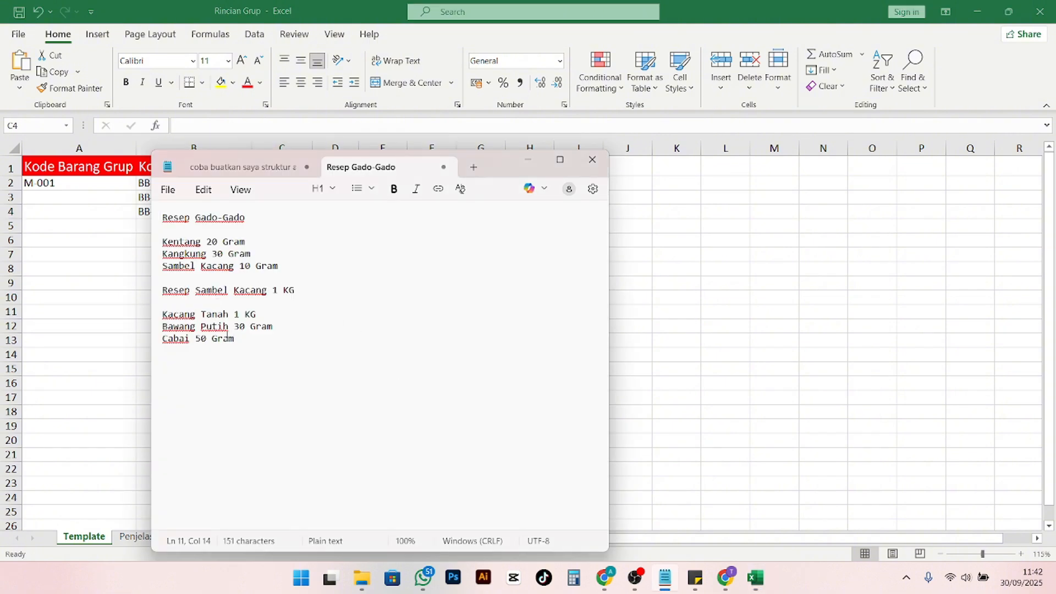
{"action": "left_click_drag", "start_coordinate": [252, 265], "coordinate": [245, 266]}
{"action": "key", "text": "alt+Tab"}
{"action": "type", "text": "10"}
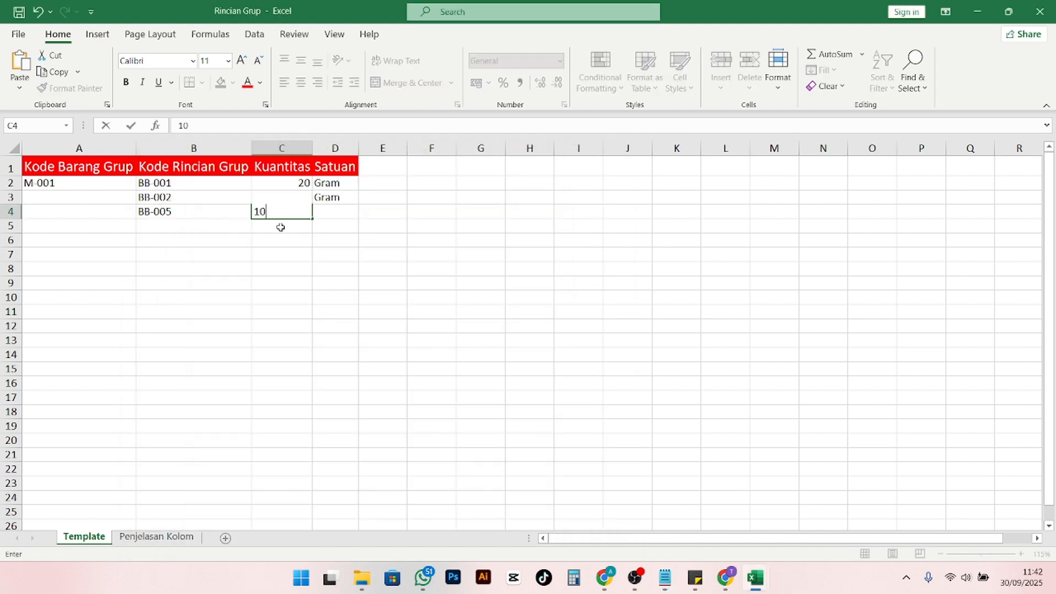
{"action": "key", "text": "Right"}
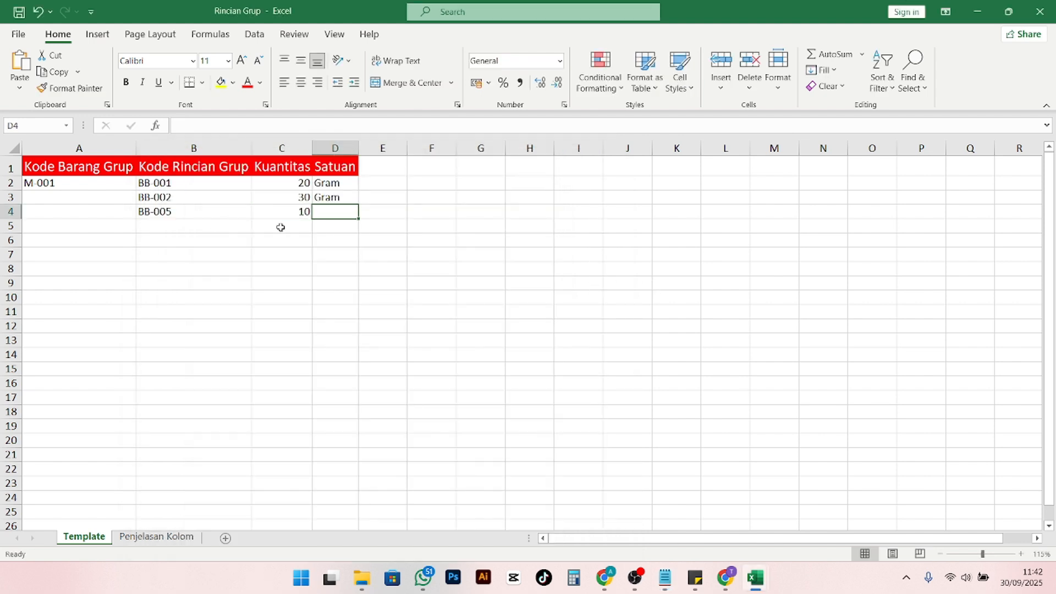
{"action": "type", "text": "Gram"}
{"action": "key", "text": "Return"}
{"action": "left_click", "coordinate": [280, 227]}
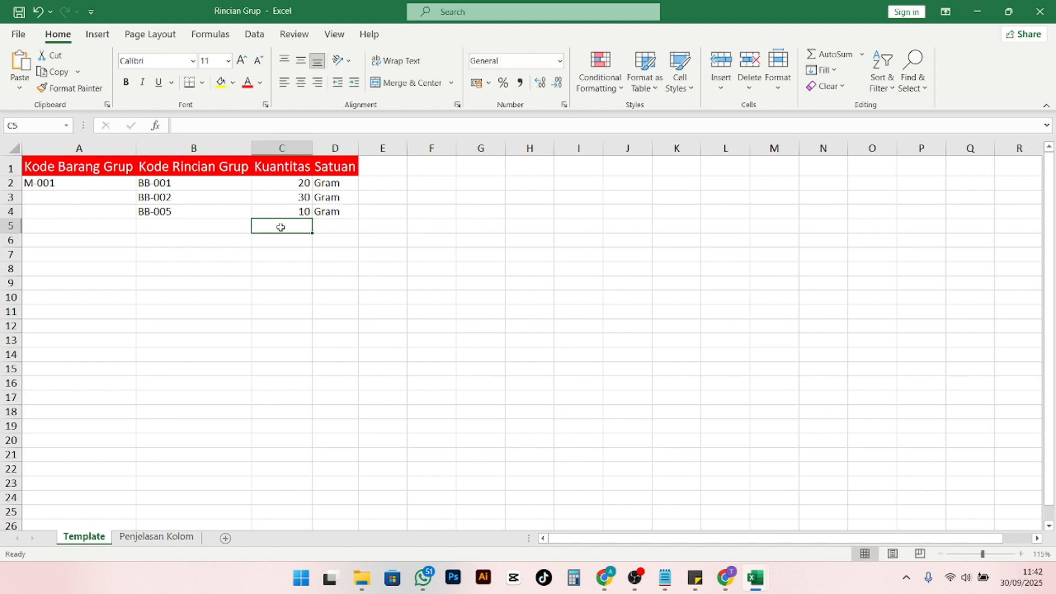
Open the Kepedasan modifier from the Accurate item list and copy its Kode Barang
{"action": "left_click", "coordinate": [176, 230]}
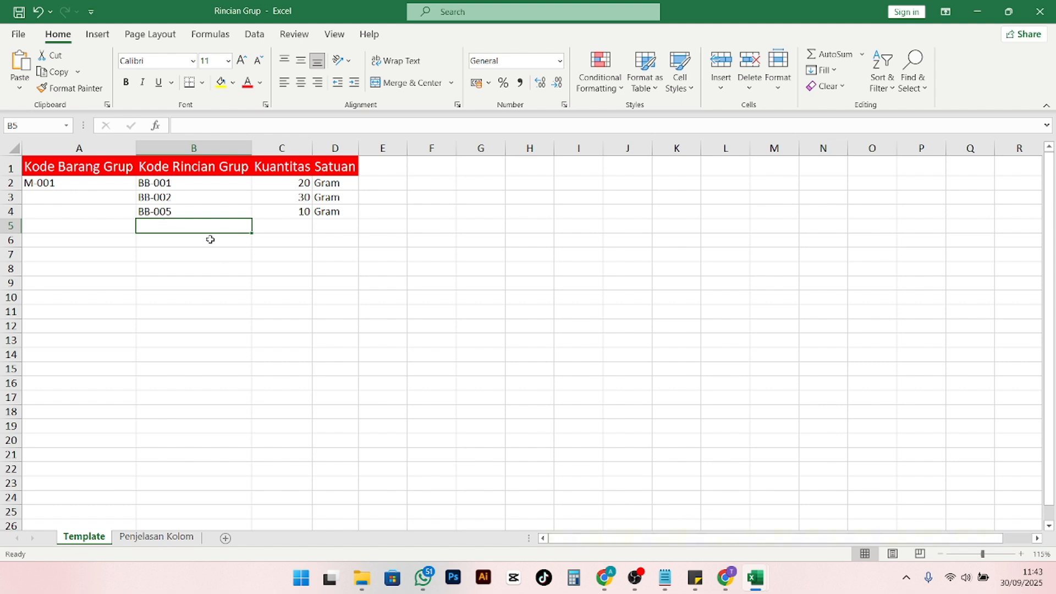
{"action": "mouse_move", "coordinate": [726, 587]}
{"action": "left_click", "coordinate": [726, 587]}
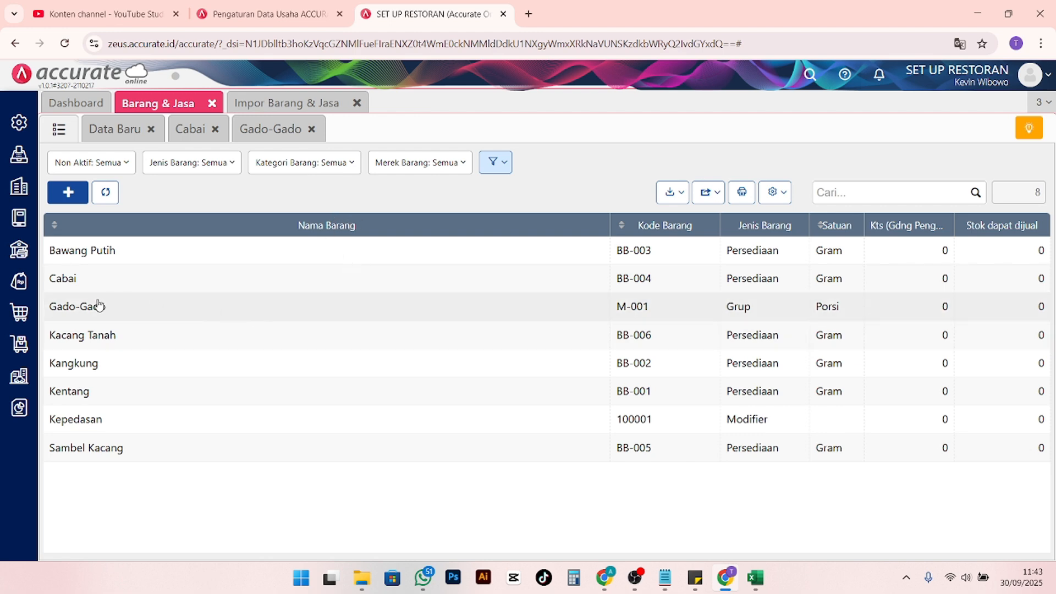
{"action": "left_click", "coordinate": [116, 433]}
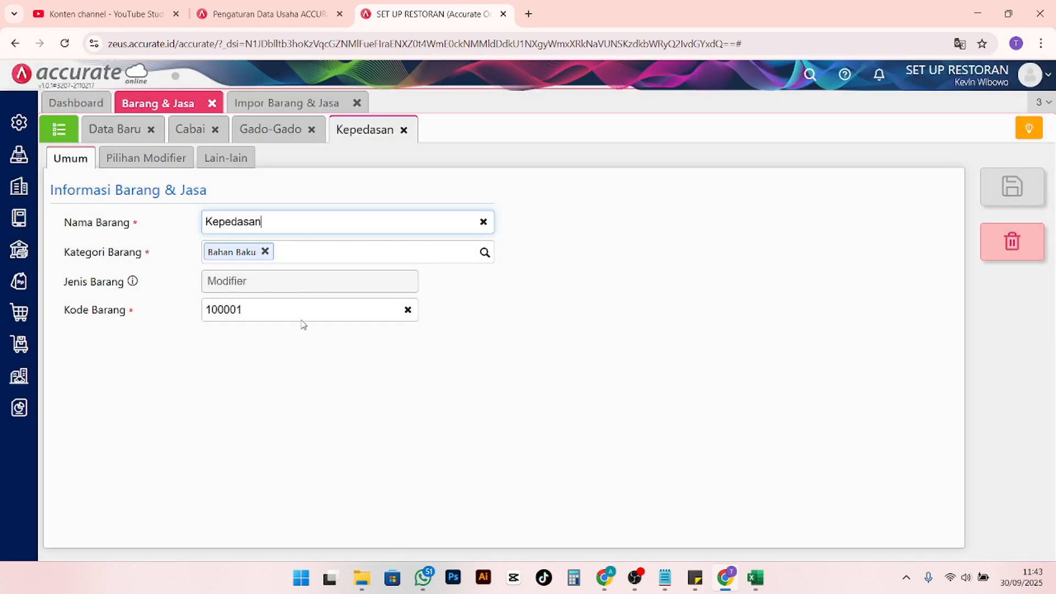
{"action": "left_click", "coordinate": [250, 310]}
{"action": "left_click", "coordinate": [260, 308]}
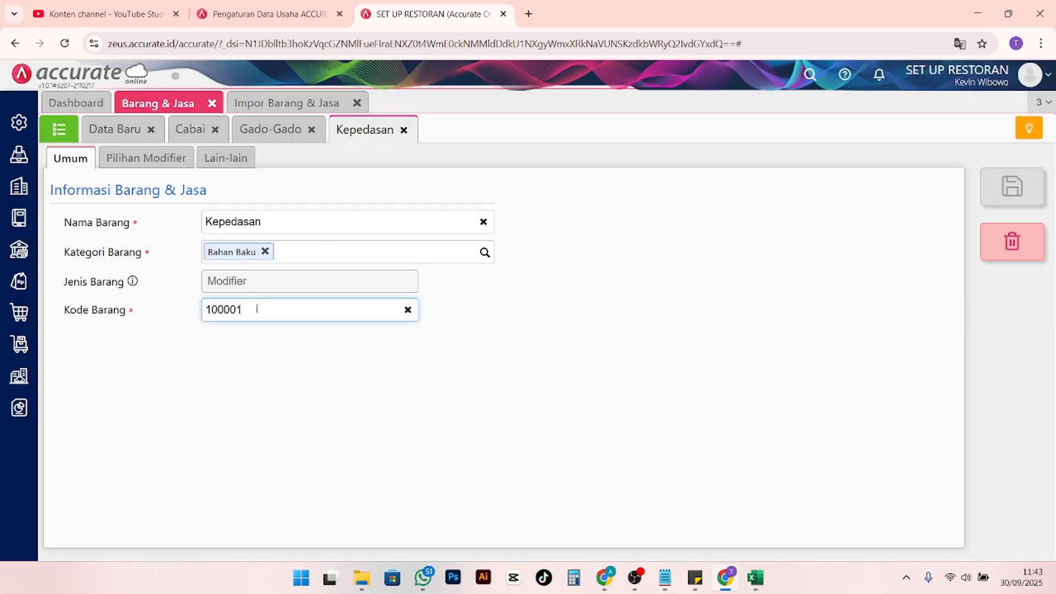
{"action": "left_click_drag", "start_coordinate": [257, 309], "coordinate": [205, 311]}
{"action": "key", "text": "ctrl+c"}
Return to the Rincian Grup workbook, check the column explanations and paste code 100001 as Kode Rincian Grup in row 5
{"action": "mouse_move", "coordinate": [755, 578]}
{"action": "left_click", "coordinate": [825, 506]}
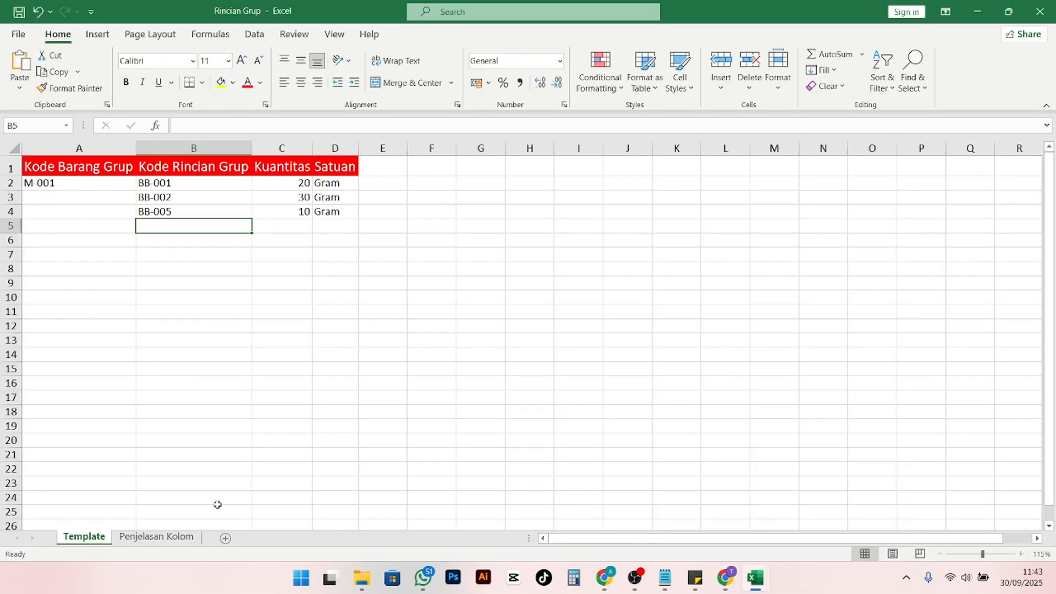
{"action": "left_click", "coordinate": [162, 537]}
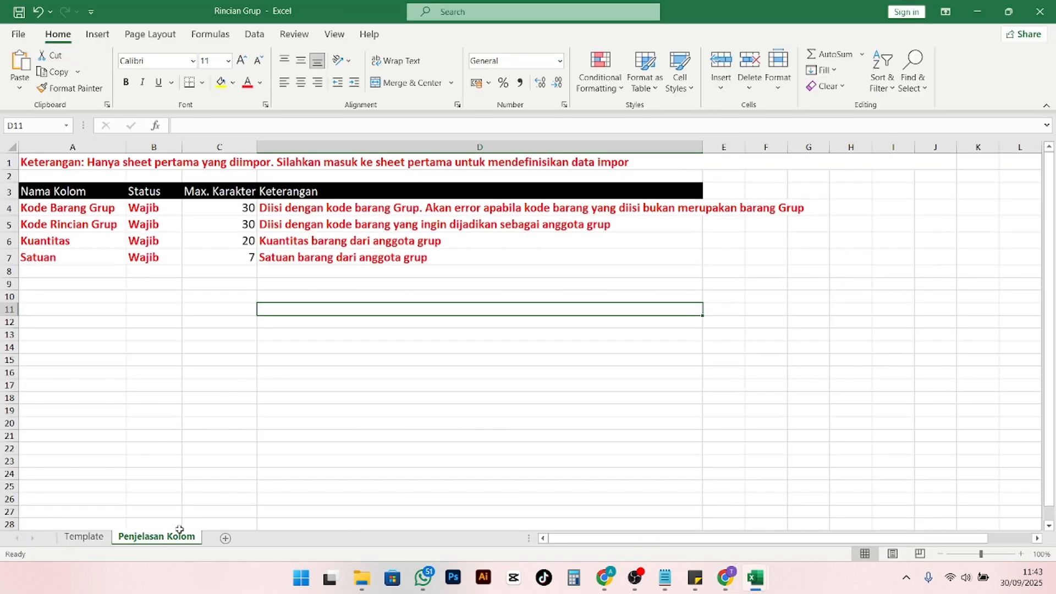
{"action": "left_click", "coordinate": [84, 537]}
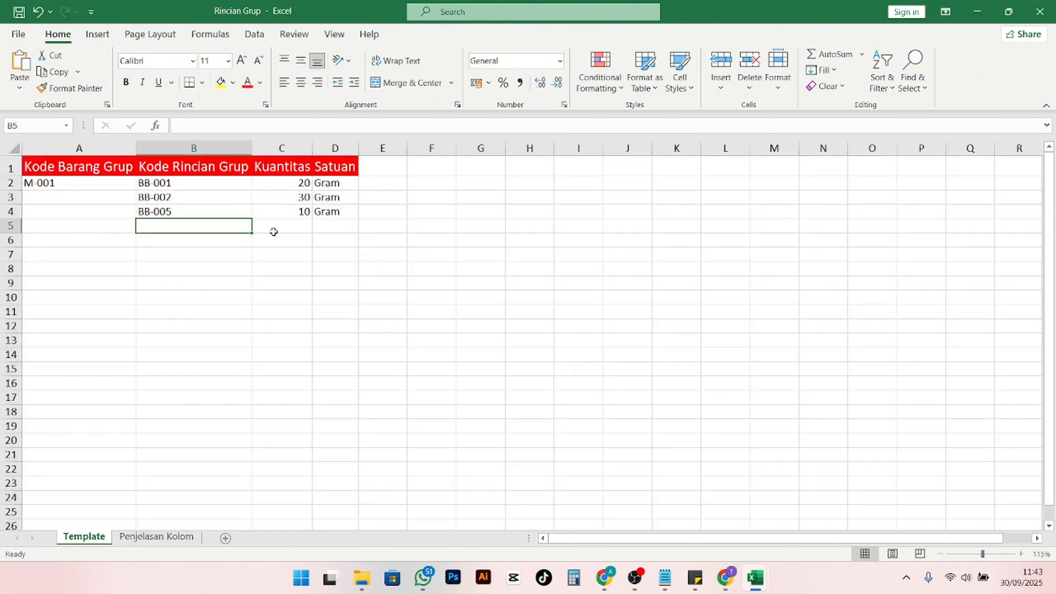
{"action": "key", "text": "ctrl+v"}
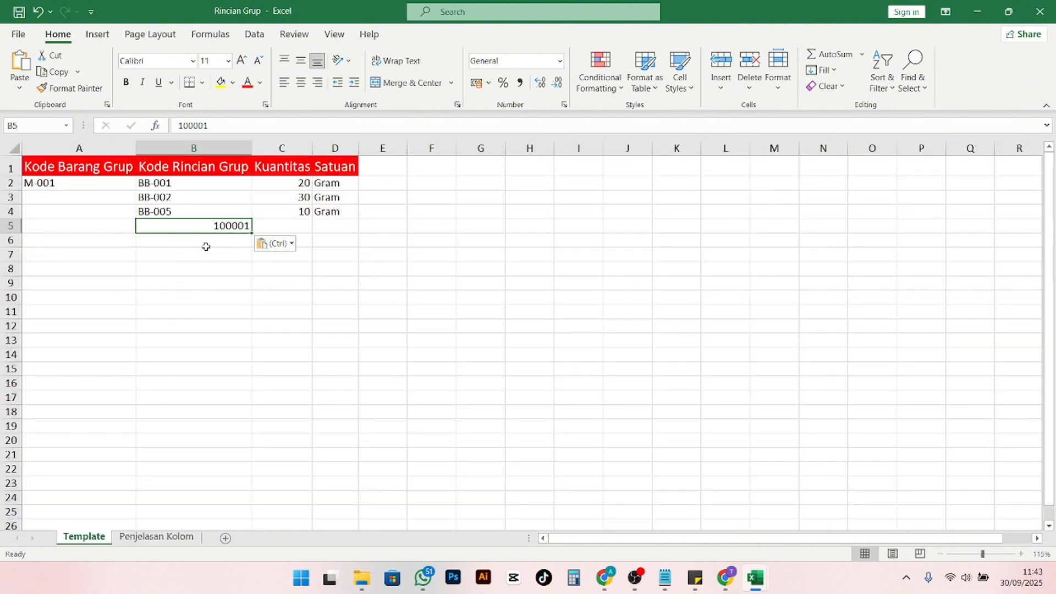
{"action": "key", "text": "ctrl"}
Enter 1 as Kuantitas for code 100001 in row 5 and check the Kepedasan record in Accurate
{"action": "left_click", "coordinate": [297, 227]}
{"action": "left_click", "coordinate": [296, 226]}
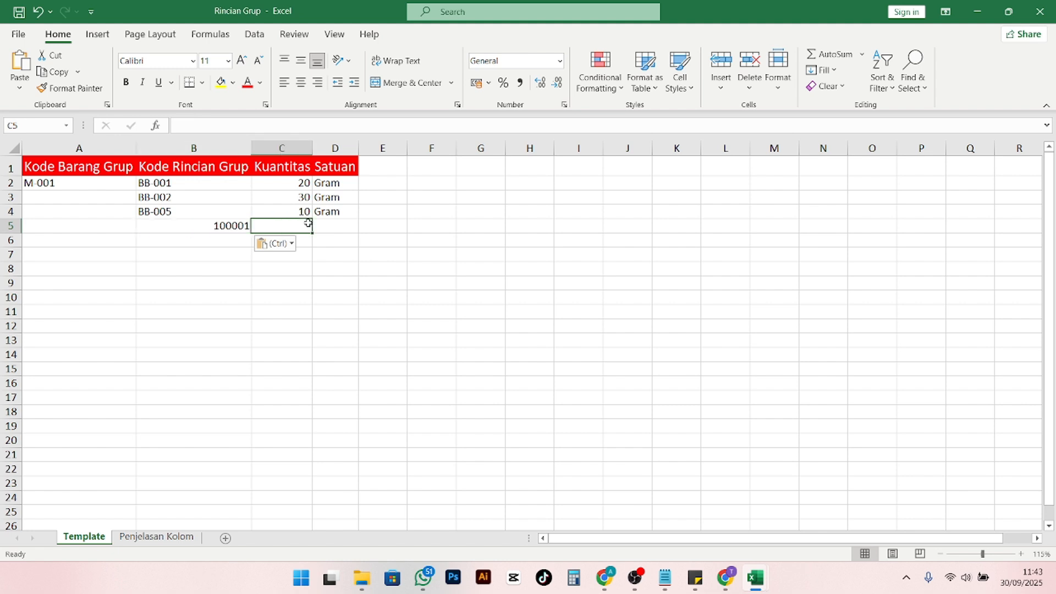
{"action": "type", "text": "1"}
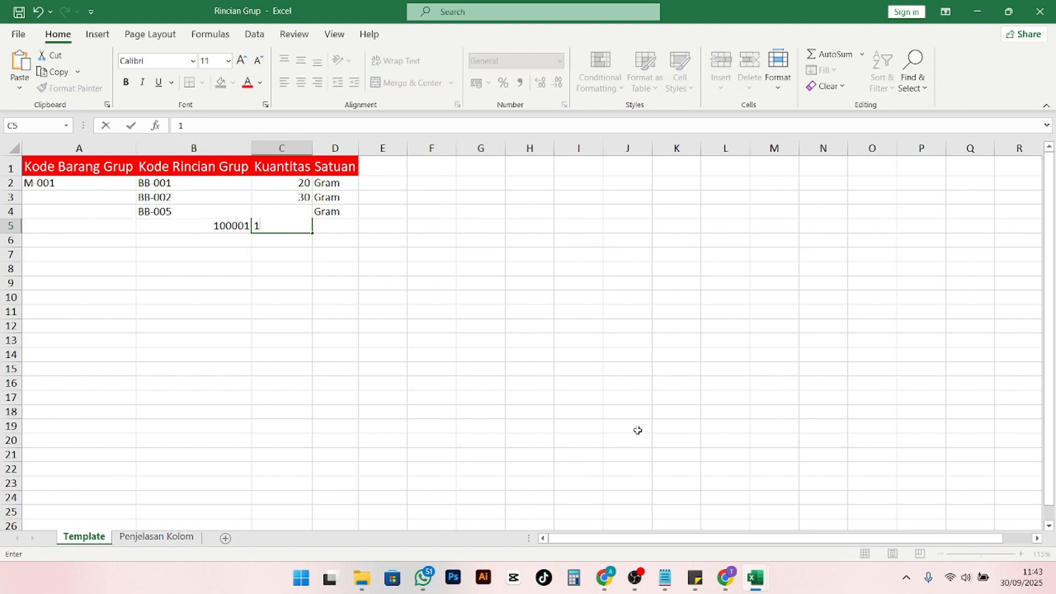
{"action": "left_click", "coordinate": [336, 224]}
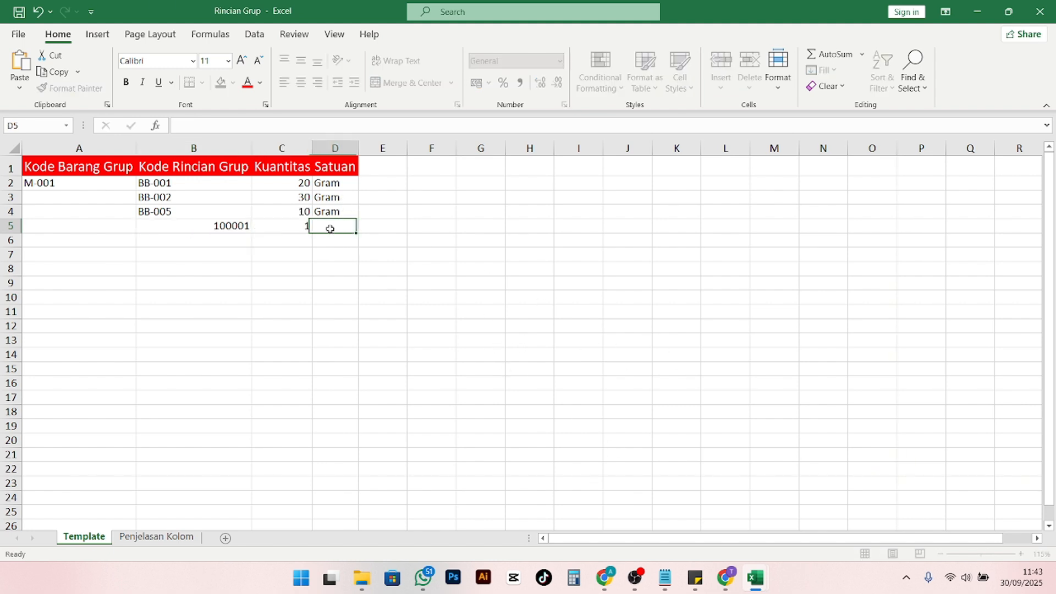
{"action": "left_click", "coordinate": [735, 576]}
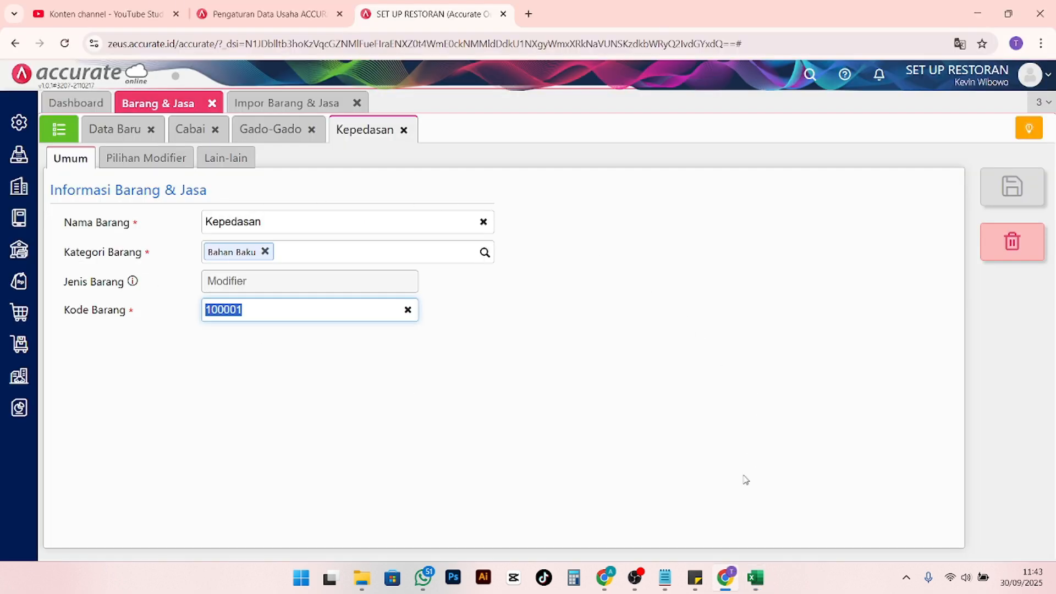
{"action": "mouse_move", "coordinate": [756, 578]}
{"action": "left_click", "coordinate": [802, 521]}
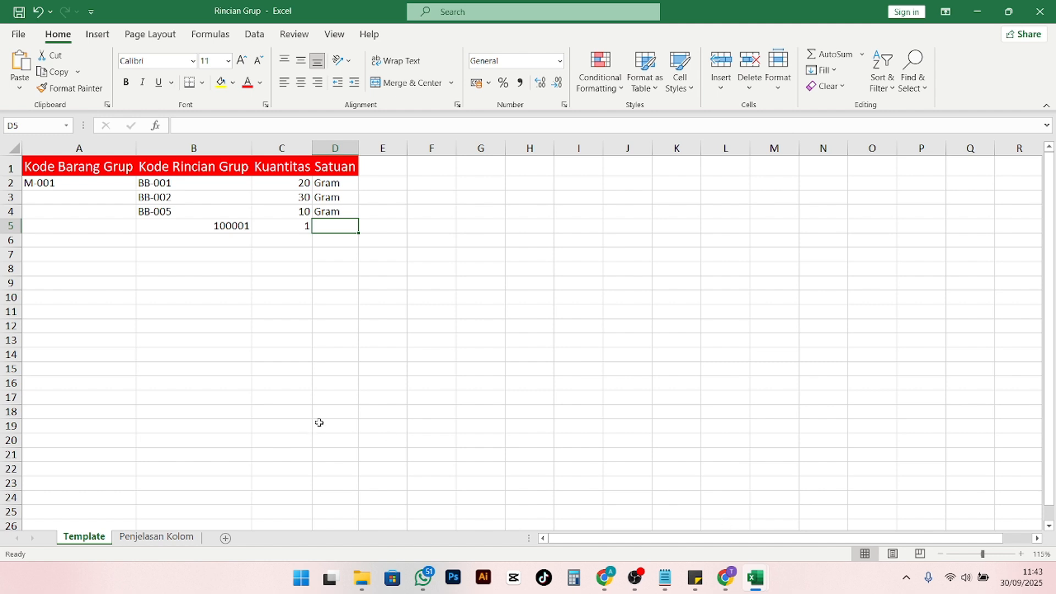
Fill Kode Barang Grup M-001 from A2 down to A5 so every ingredient row has the group code
{"action": "left_click", "coordinate": [106, 191]}
{"action": "left_click_drag", "start_coordinate": [106, 183], "coordinate": [138, 215]}
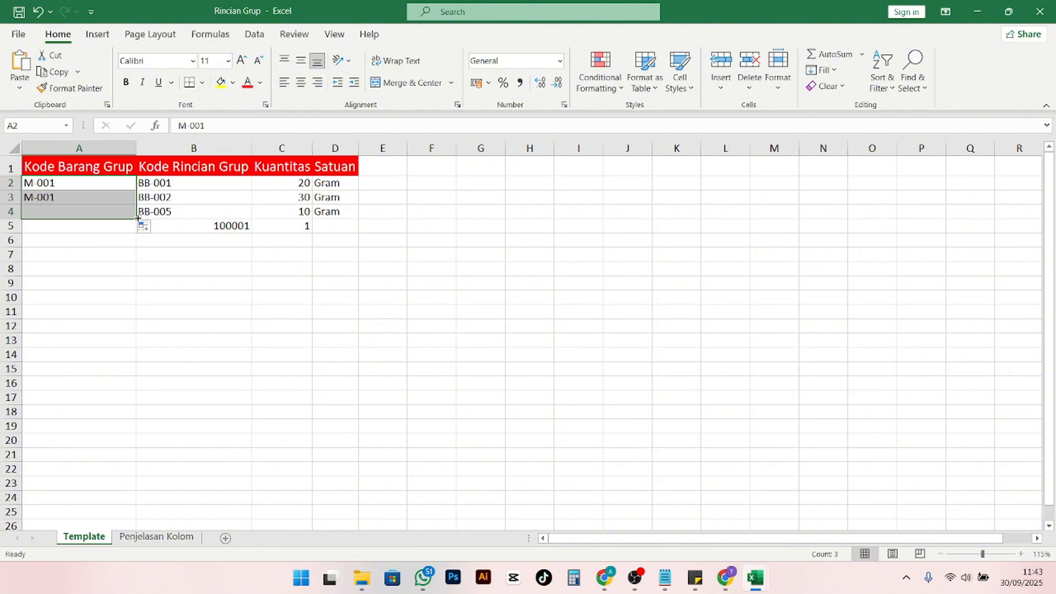
{"action": "left_click", "coordinate": [213, 254]}
{"action": "left_click", "coordinate": [336, 228]}
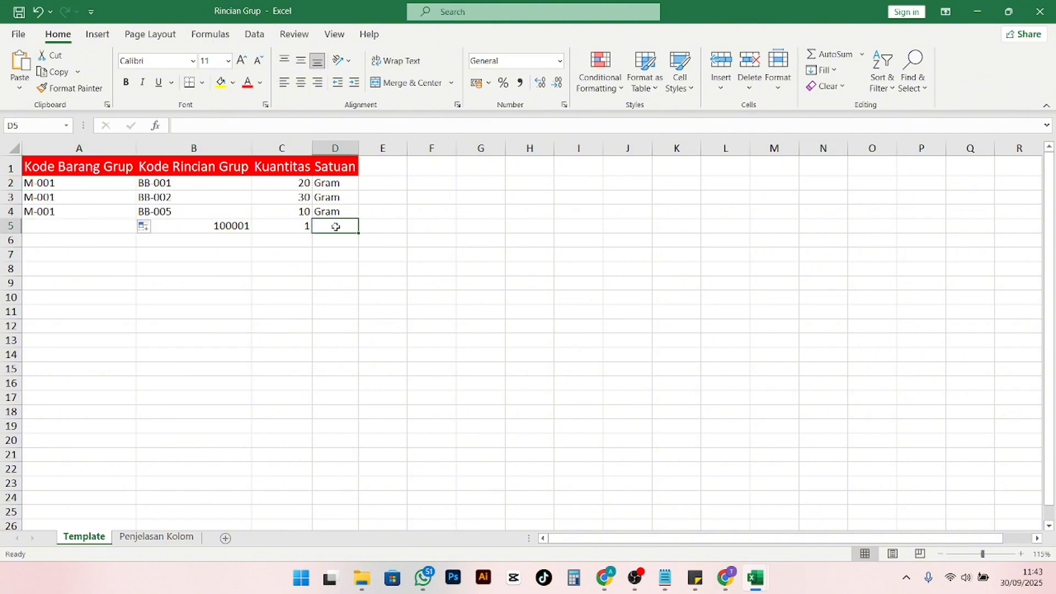
{"action": "left_click", "coordinate": [68, 216]}
{"action": "left_click_drag", "start_coordinate": [134, 218], "coordinate": [138, 231]}
{"action": "left_click", "coordinate": [307, 268]}
{"action": "left_click", "coordinate": [297, 229]}
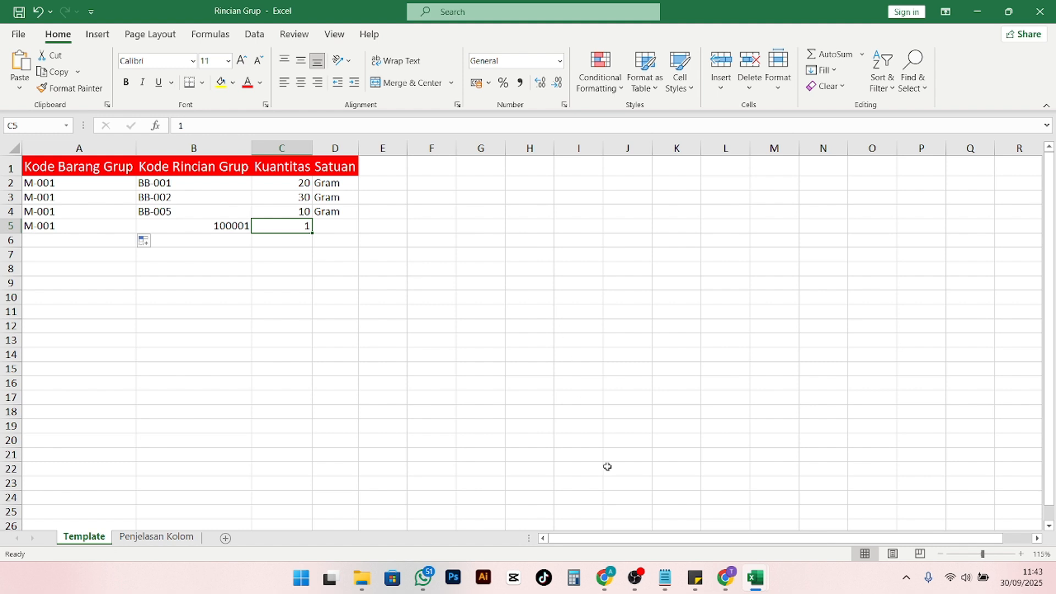
Switch to Accurate Online and close the finished Impor Barang & Jasa result
{"action": "mouse_move", "coordinate": [731, 579]}
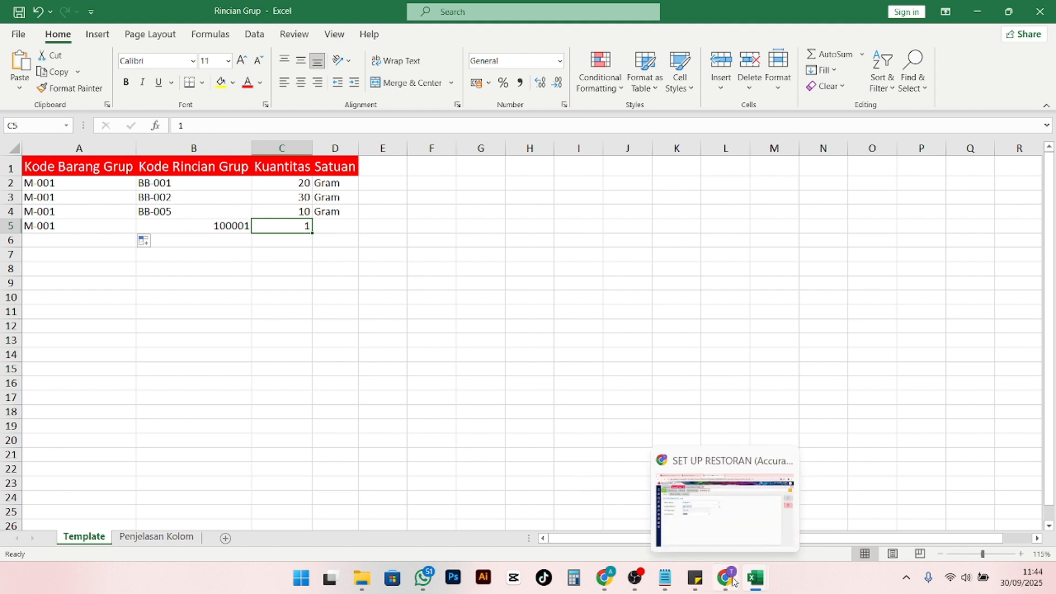
{"action": "left_click", "coordinate": [725, 578]}
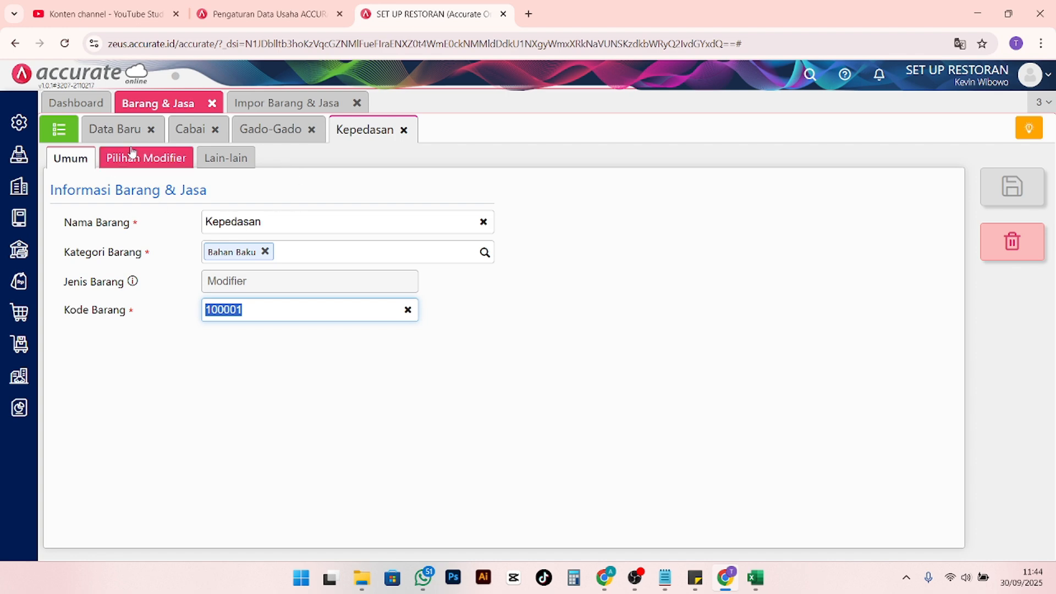
{"action": "left_click", "coordinate": [266, 104]}
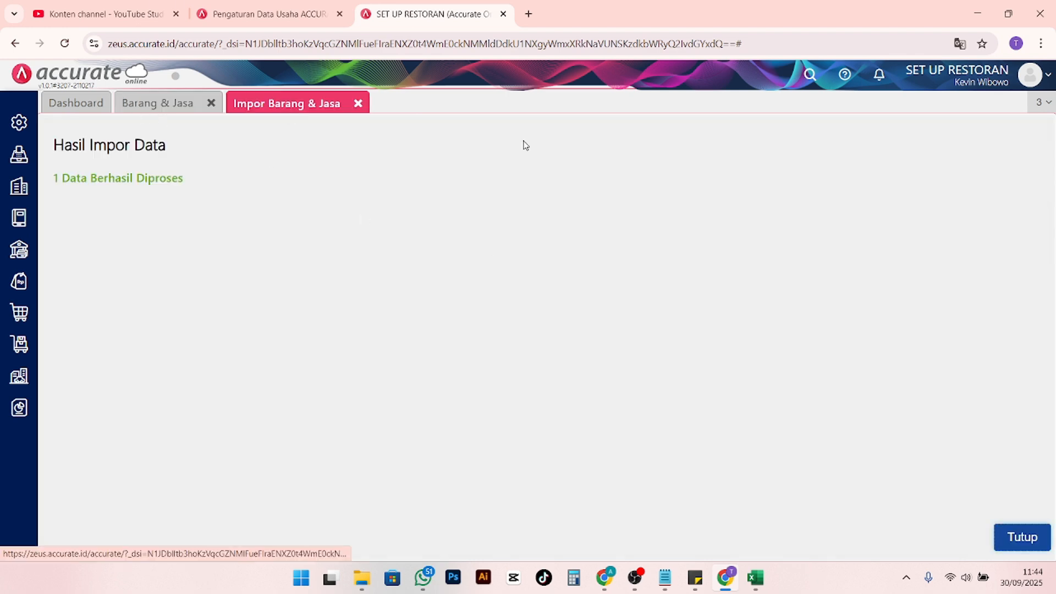
{"action": "left_click", "coordinate": [1018, 538]}
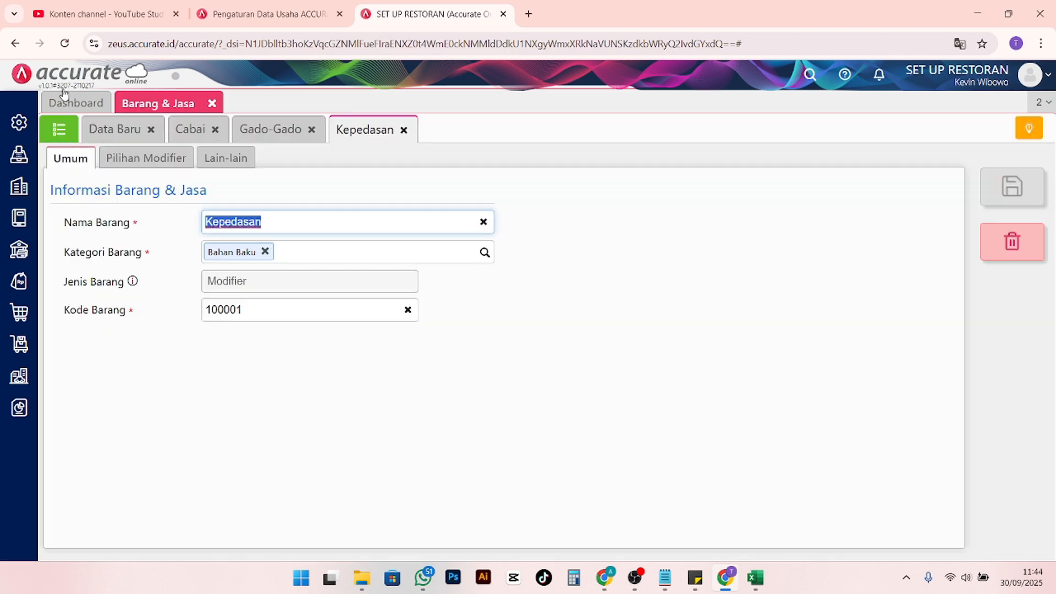
Close the open Cabai, Kepedasan and Gado-Gado records and return to the Barang & Jasa item list
{"action": "left_click", "coordinate": [65, 135]}
{"action": "left_click", "coordinate": [133, 139]}
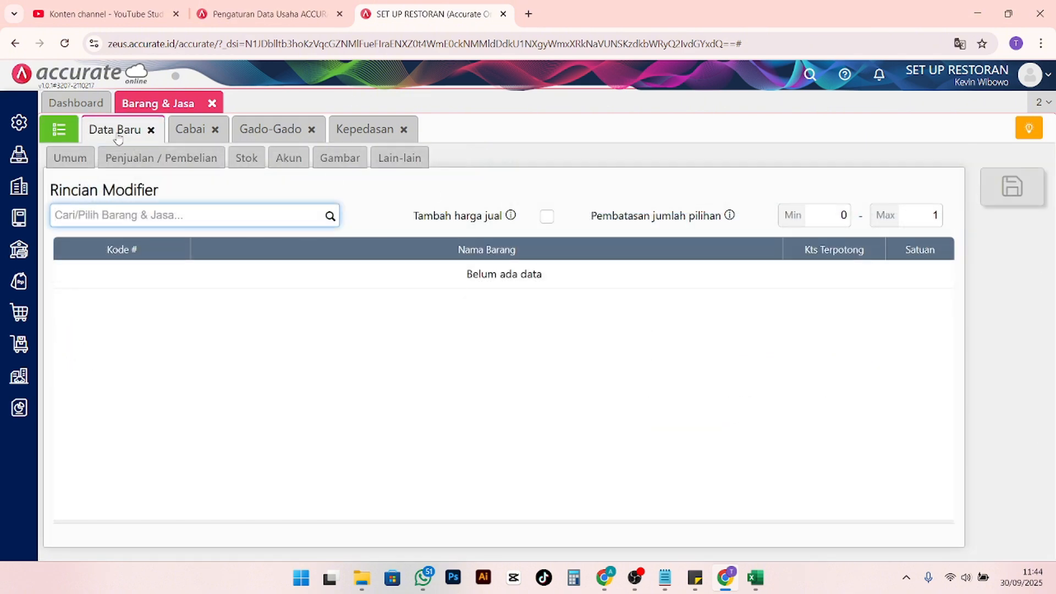
{"action": "left_click", "coordinate": [215, 130]}
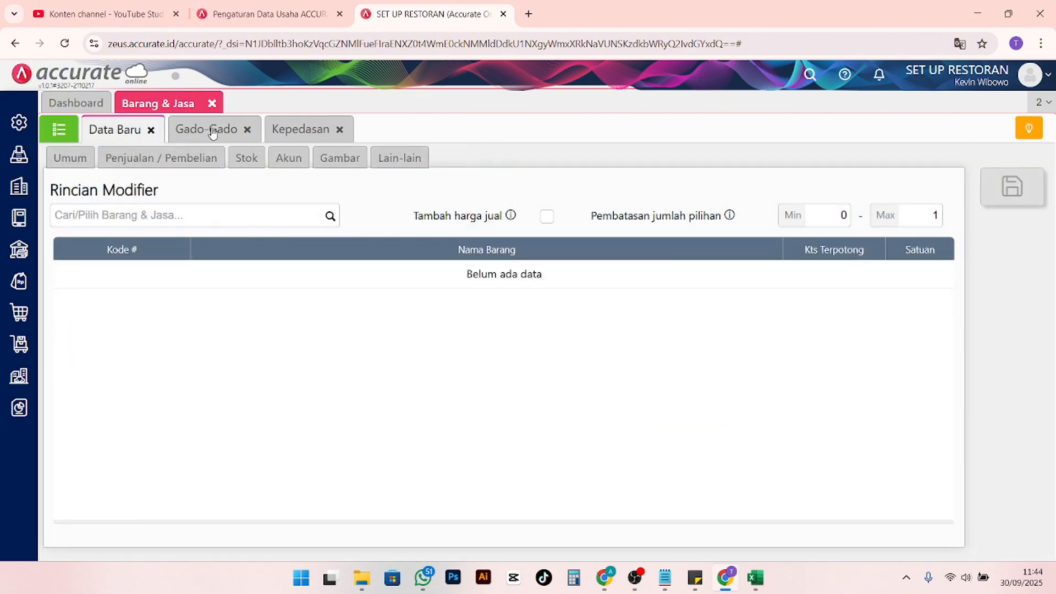
{"action": "left_click", "coordinate": [302, 130]}
{"action": "left_click", "coordinate": [339, 129]}
{"action": "left_click", "coordinate": [248, 129]}
{"action": "left_click", "coordinate": [59, 130]}
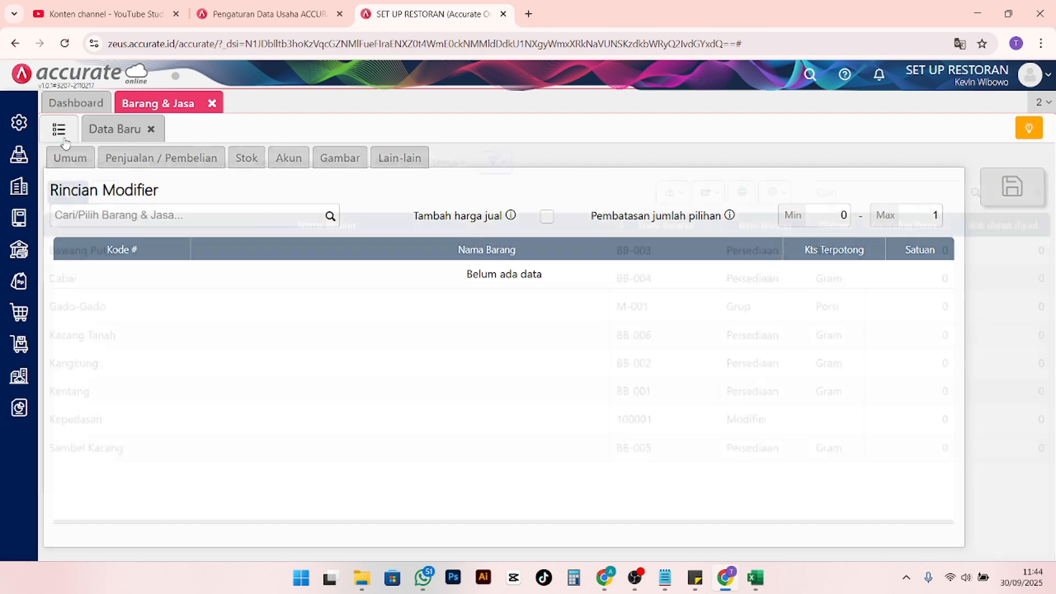
Run Impor Grup with the Rincian Grup workbook from Master Data, accepting the proposed column mapping and the data preview
{"action": "left_click", "coordinate": [679, 194]}
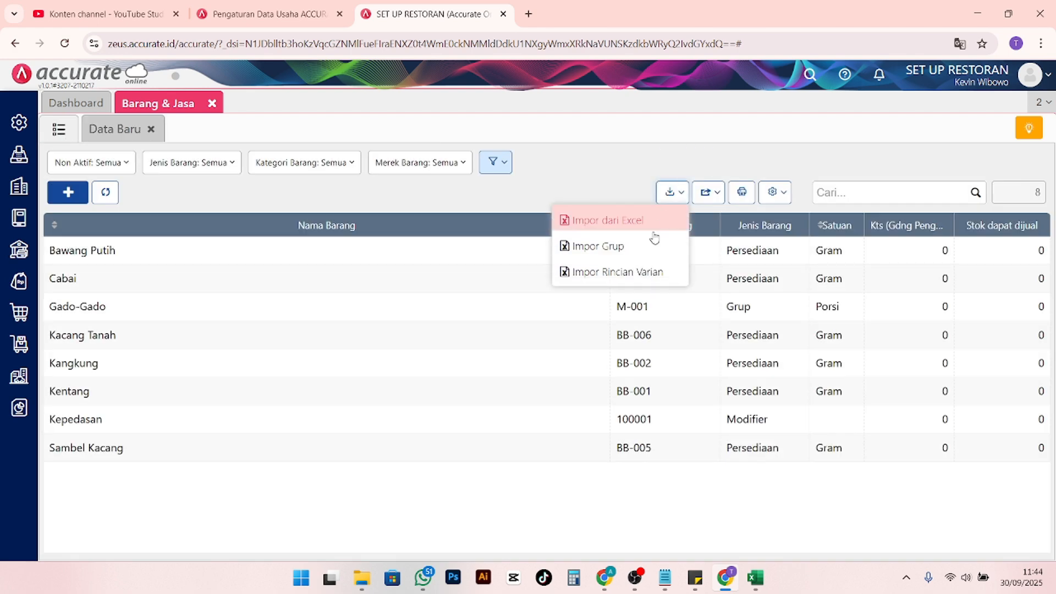
{"action": "left_click", "coordinate": [632, 253]}
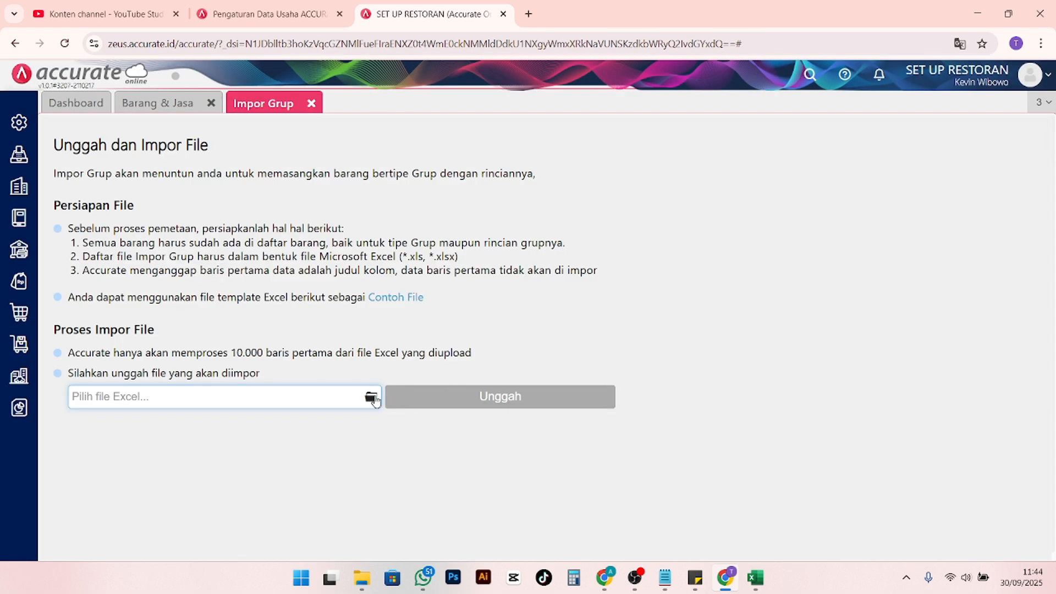
{"action": "left_click", "coordinate": [371, 398]}
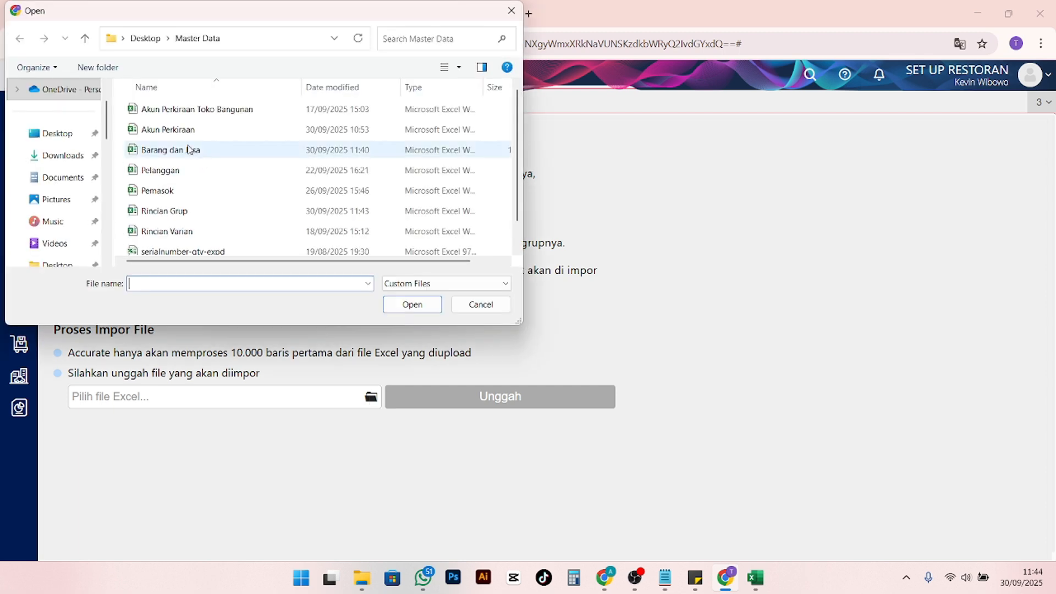
{"action": "left_click", "coordinate": [183, 214]}
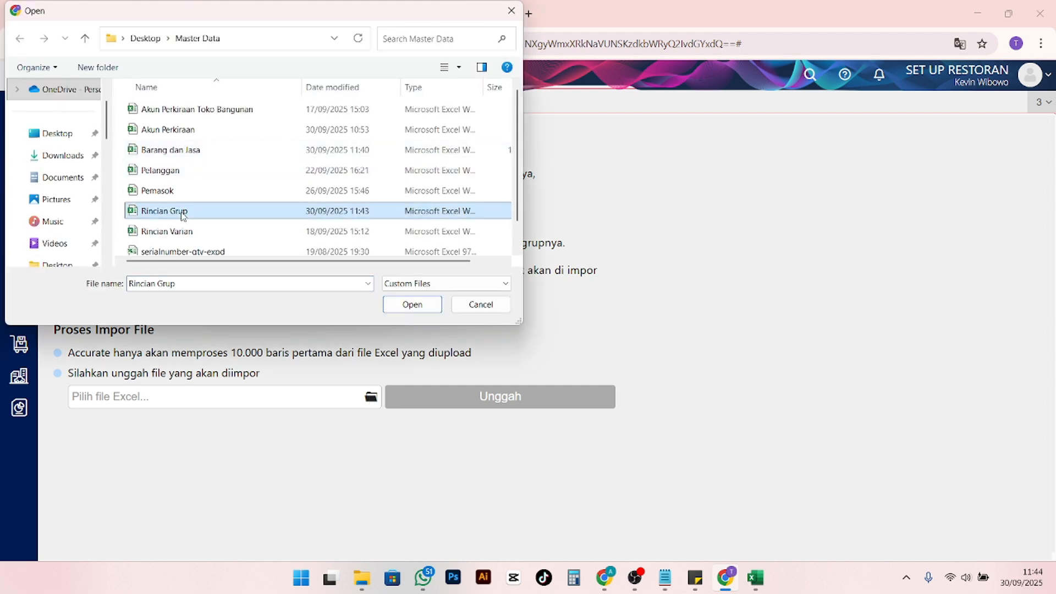
{"action": "left_click", "coordinate": [413, 304]}
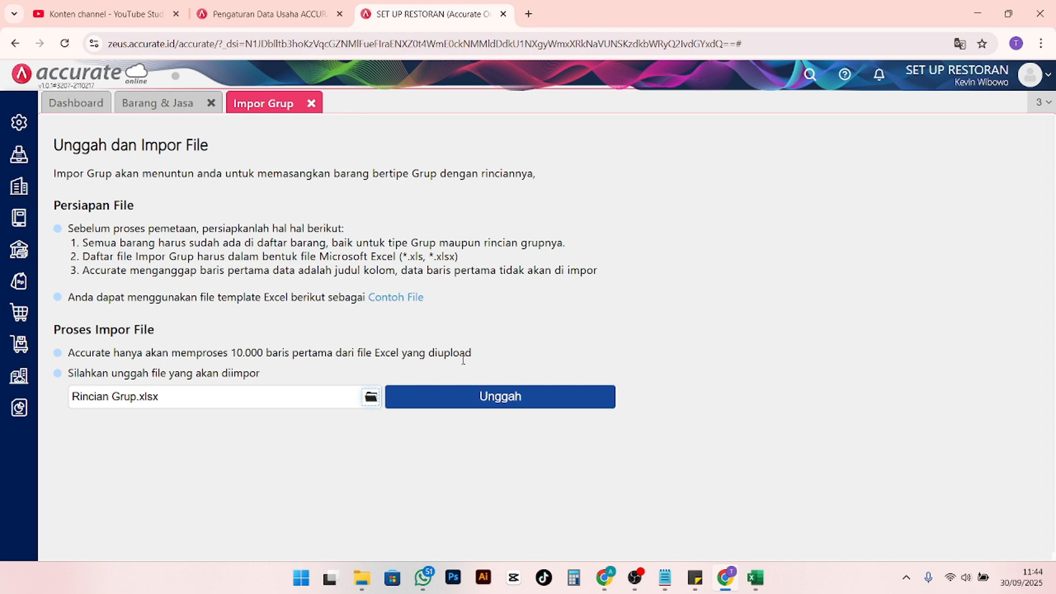
{"action": "left_click", "coordinate": [476, 402]}
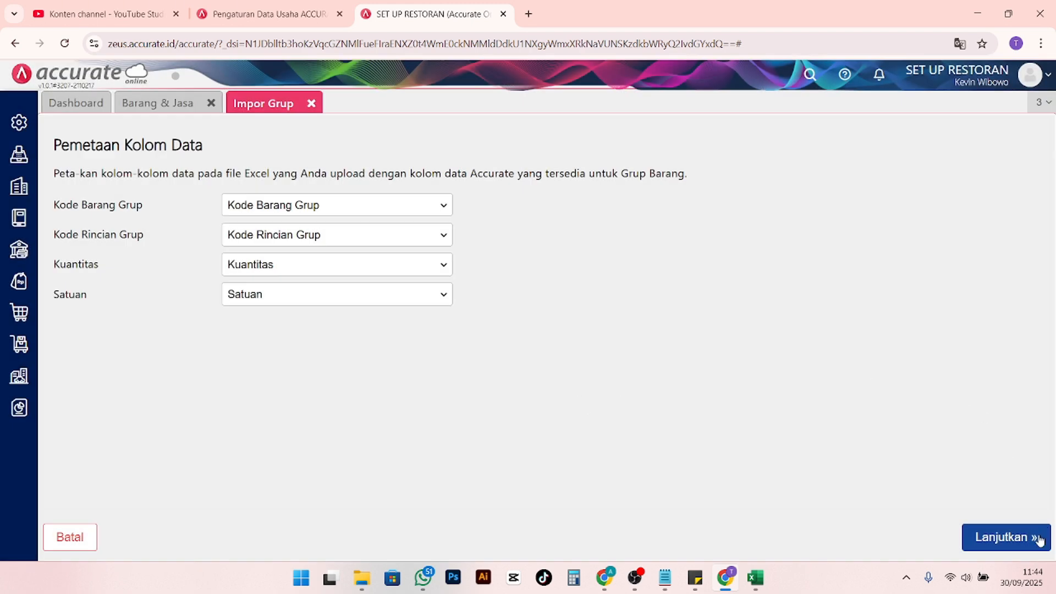
{"action": "left_click", "coordinate": [1002, 541]}
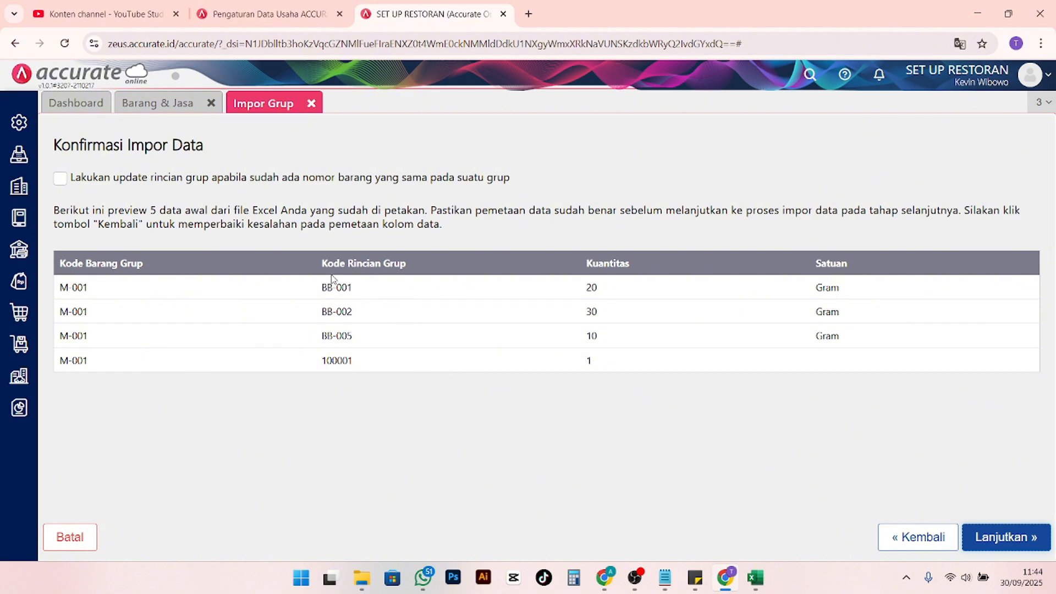
{"action": "left_click", "coordinate": [999, 541]}
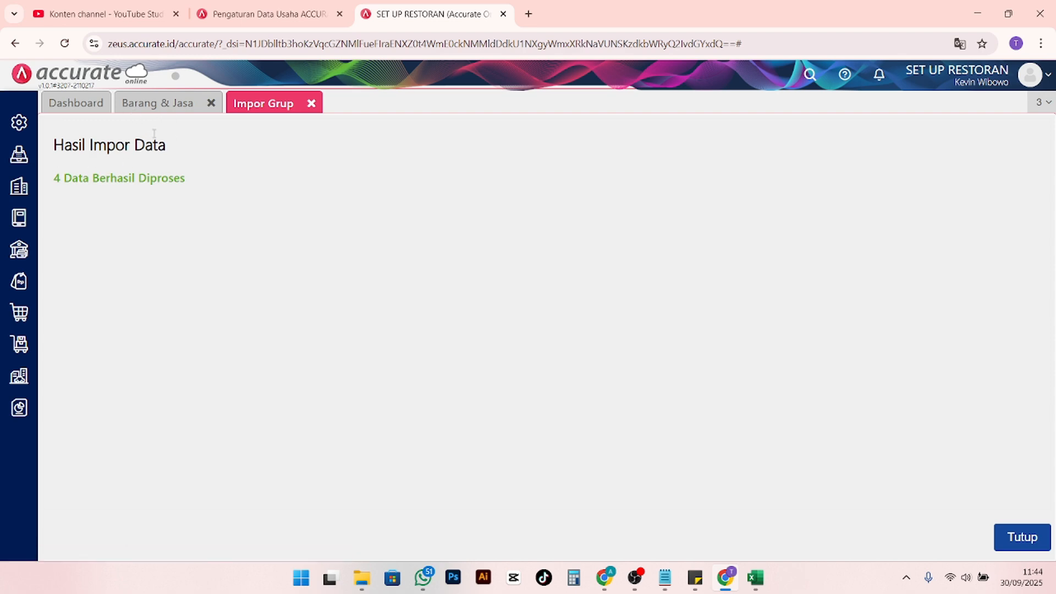
Open the Gado-Gado record from the item list and check its imported ingredients under Rincian Grup
{"action": "left_click", "coordinate": [147, 108]}
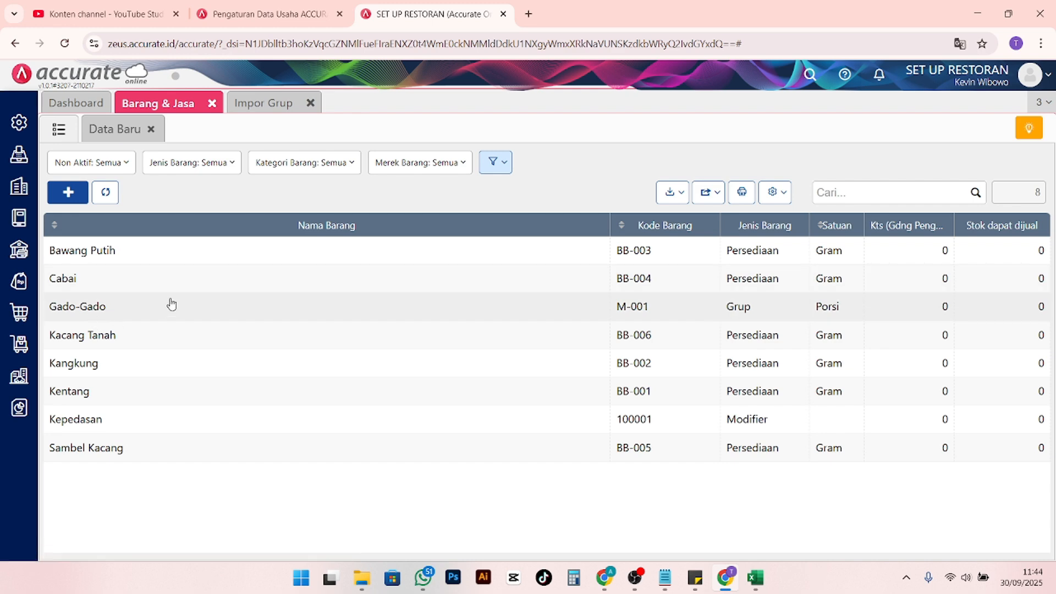
{"action": "left_click", "coordinate": [107, 304]}
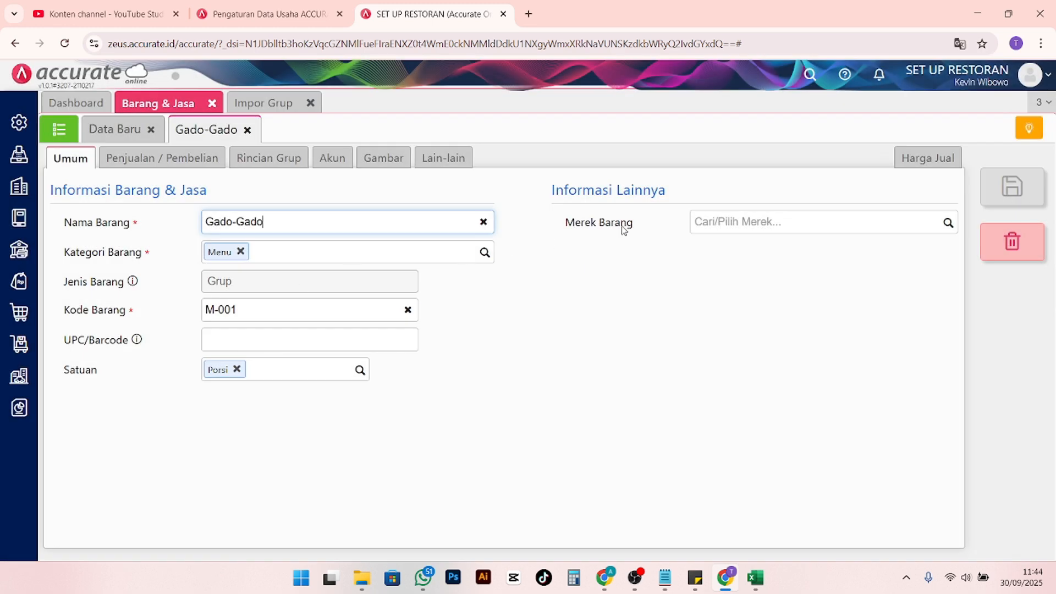
{"action": "left_click", "coordinate": [258, 163]}
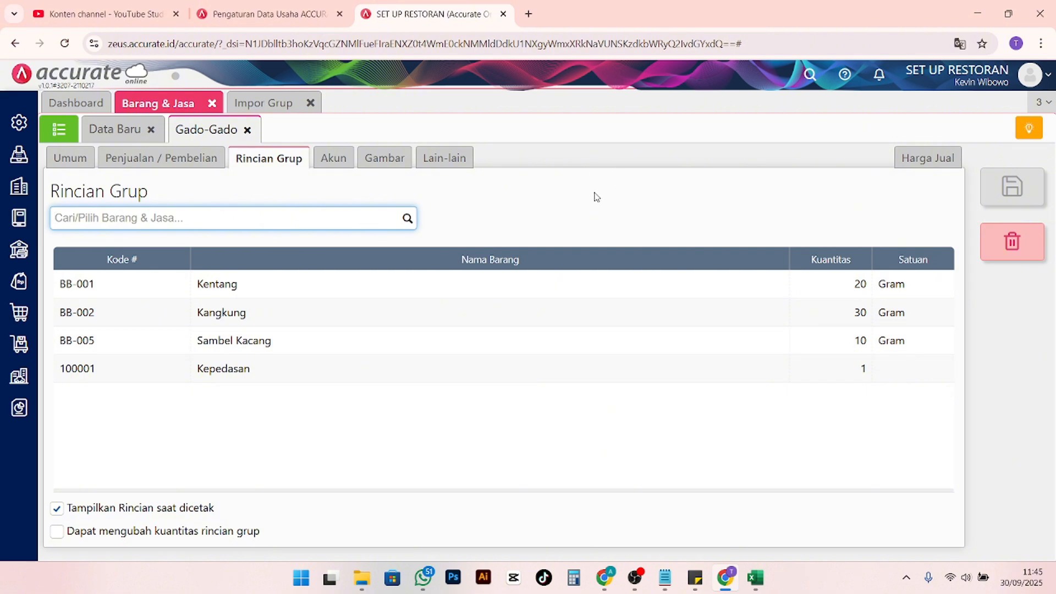
Switch to the Resep Gado-Gado note and review the Sambel Kacang recipe and its ingredients
{"action": "key", "text": "alt+Tab"}
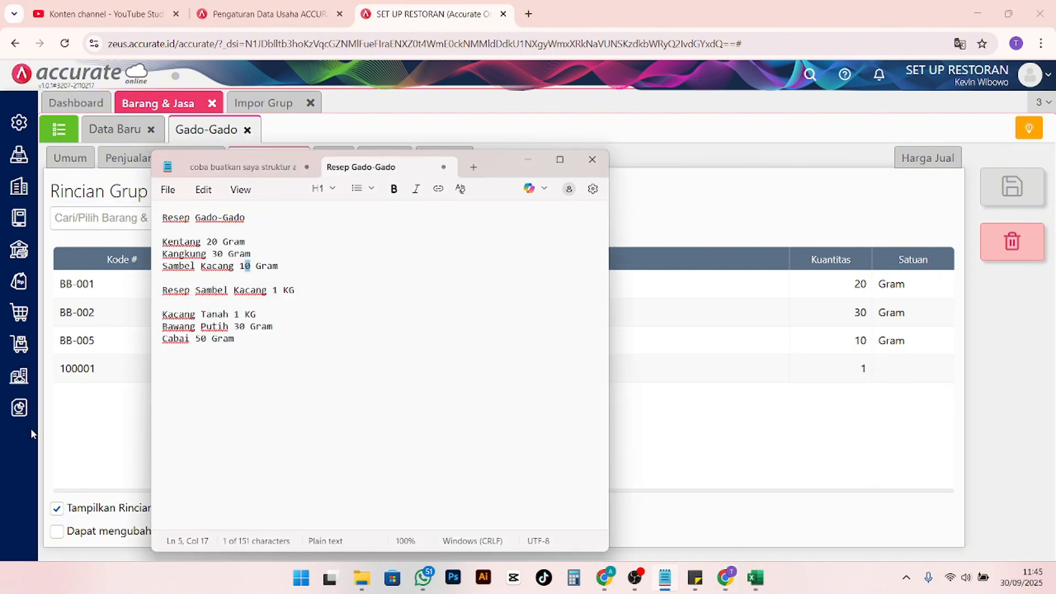
{"action": "left_click", "coordinate": [297, 290]}
{"action": "left_click", "coordinate": [166, 290], "text": "shift"}
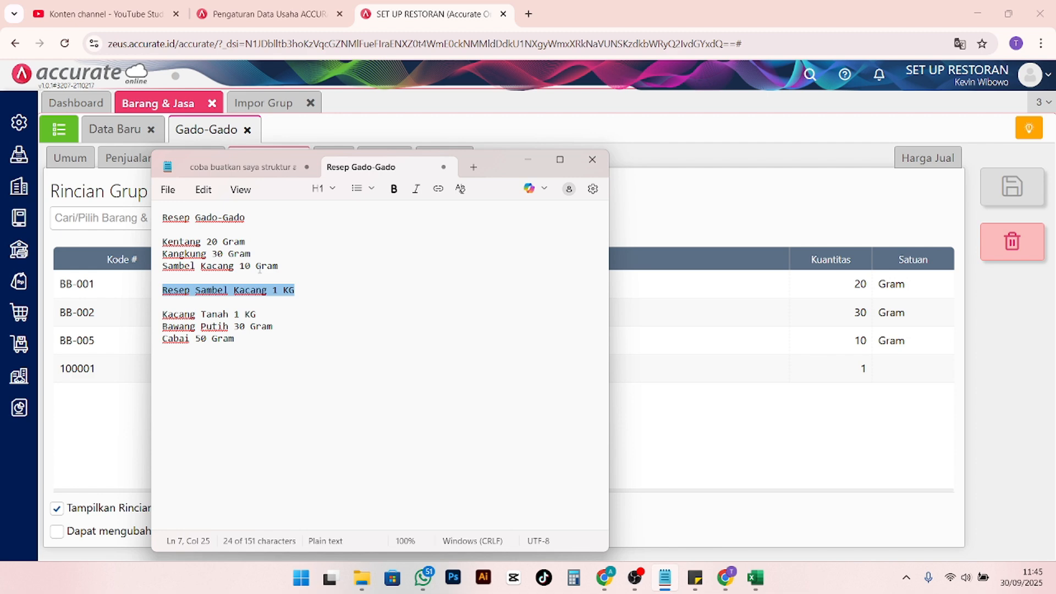
{"action": "left_click_drag", "start_coordinate": [226, 312], "coordinate": [175, 342]}
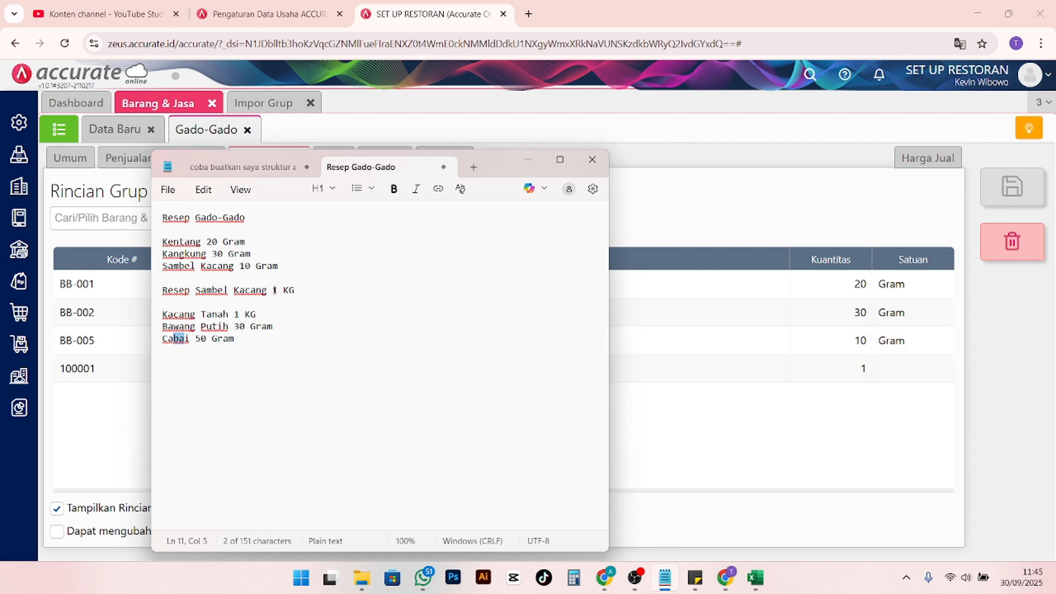
{"action": "left_click_drag", "start_coordinate": [274, 290], "coordinate": [247, 295]}
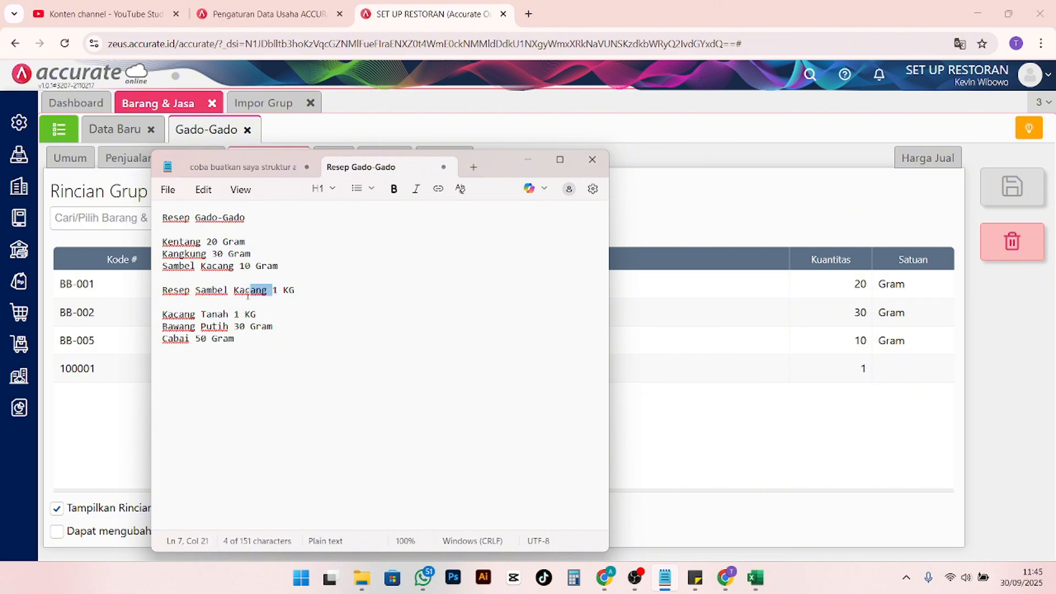
Return to Accurate Online, check the Produksi Sederhana option in the Persediaan feature preferences, and look over the available Persediaan modules
{"action": "left_click", "coordinate": [722, 211]}
{"action": "left_click", "coordinate": [18, 121]}
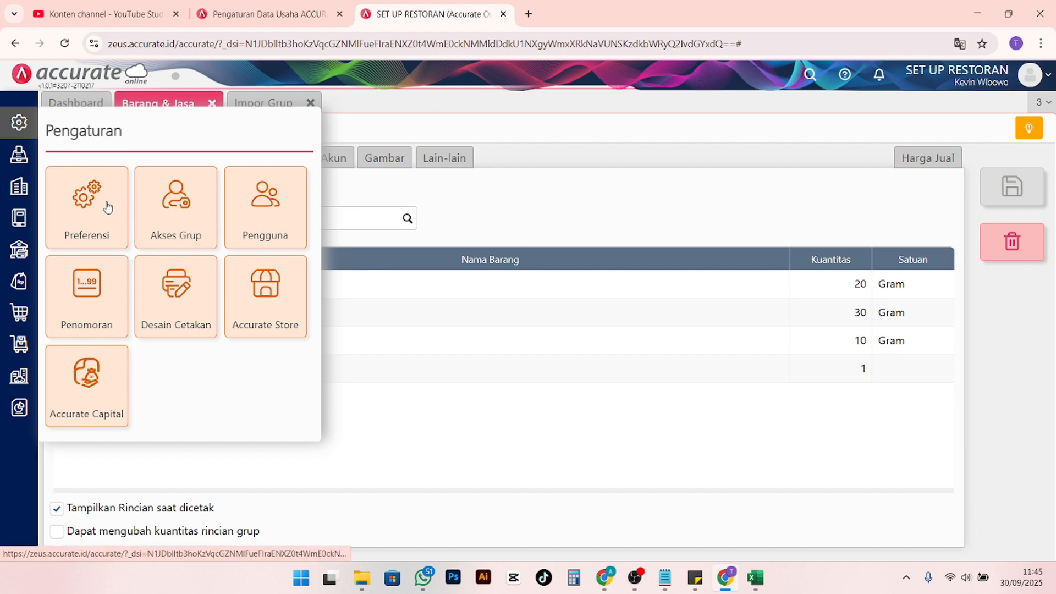
{"action": "left_click", "coordinate": [101, 220]}
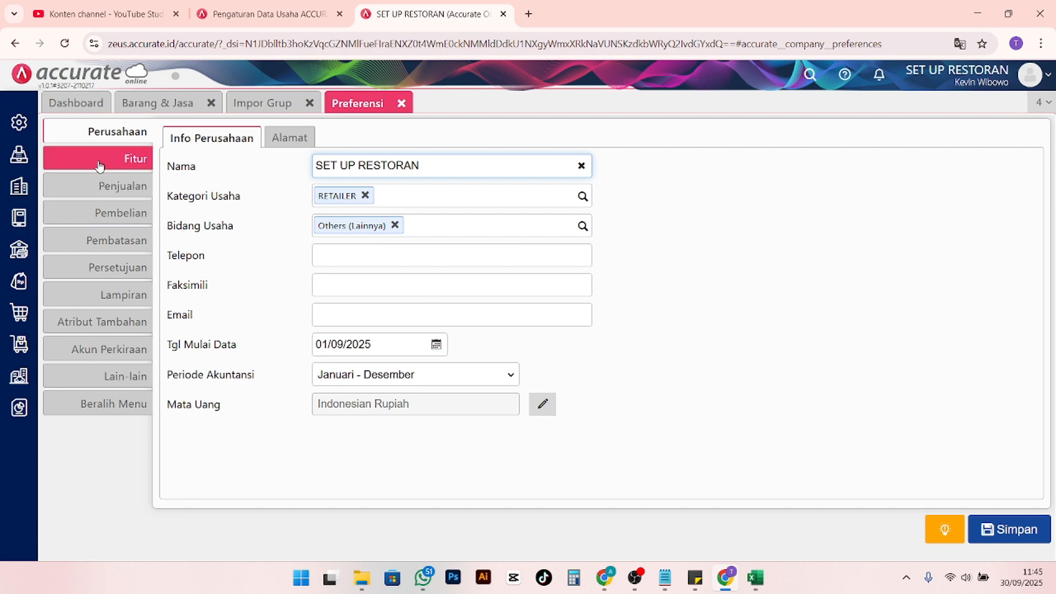
{"action": "left_click", "coordinate": [99, 165]}
{"action": "left_click", "coordinate": [442, 138]}
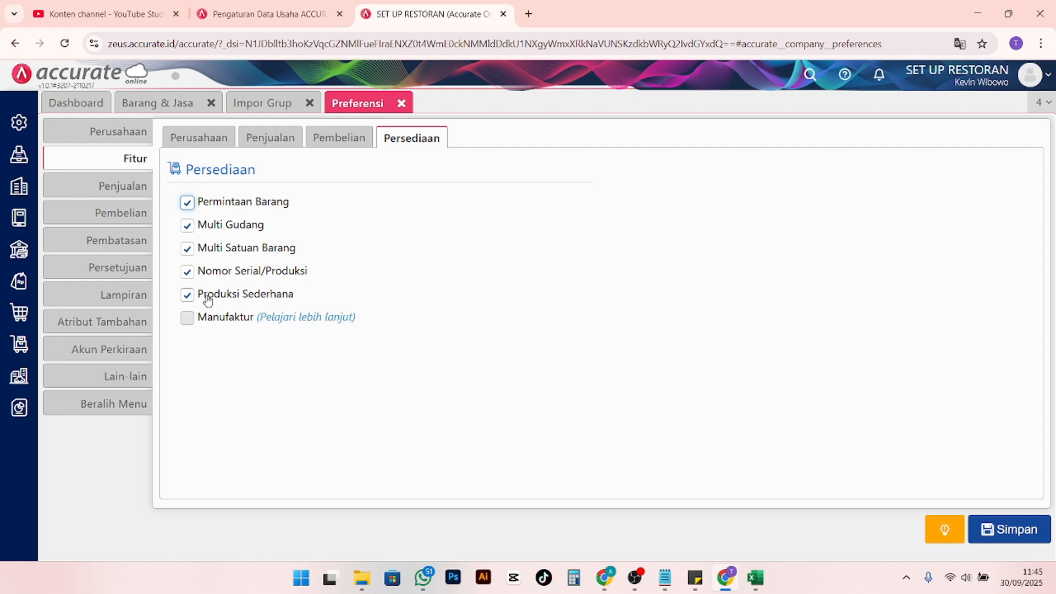
{"action": "left_click", "coordinate": [20, 343]}
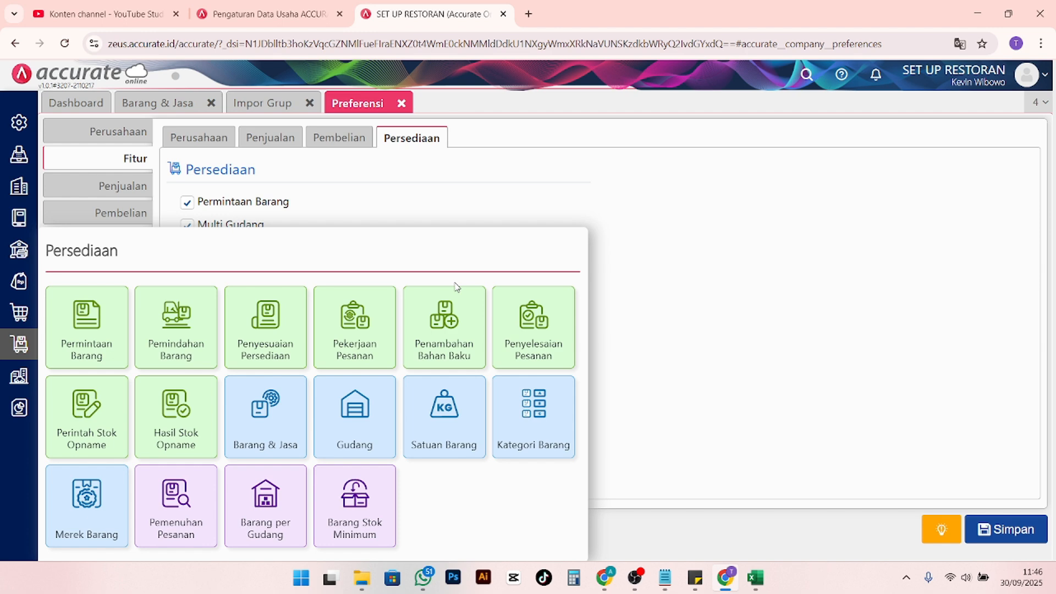
{"action": "left_click", "coordinate": [708, 291]}
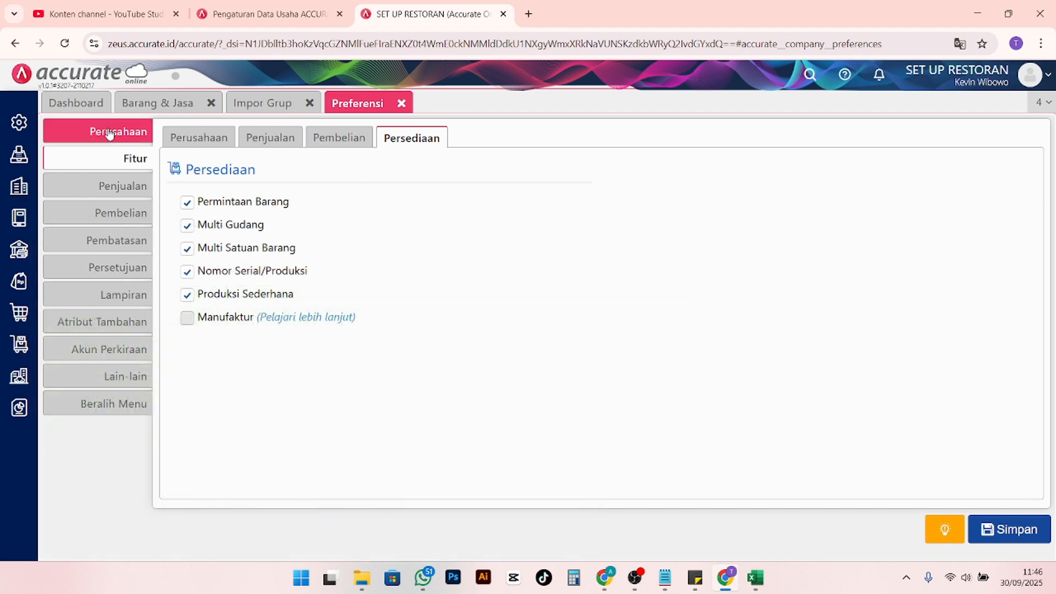
Open a new Faktur Penjualan and look through the items offered for its Rincian Barang
{"action": "left_click", "coordinate": [27, 286]}
{"action": "left_click", "coordinate": [449, 338]}
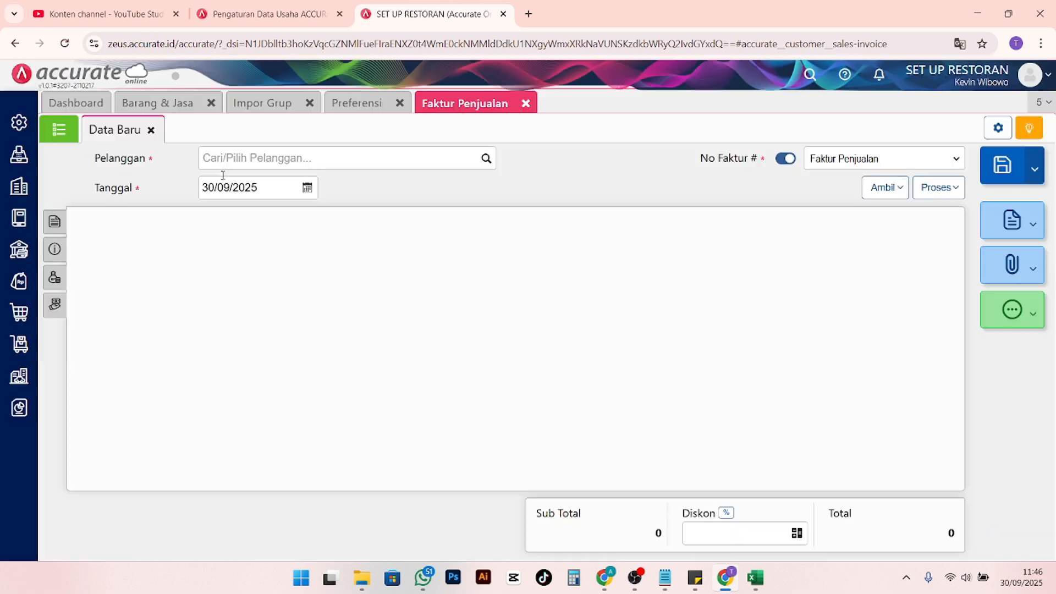
{"action": "left_click", "coordinate": [345, 226]}
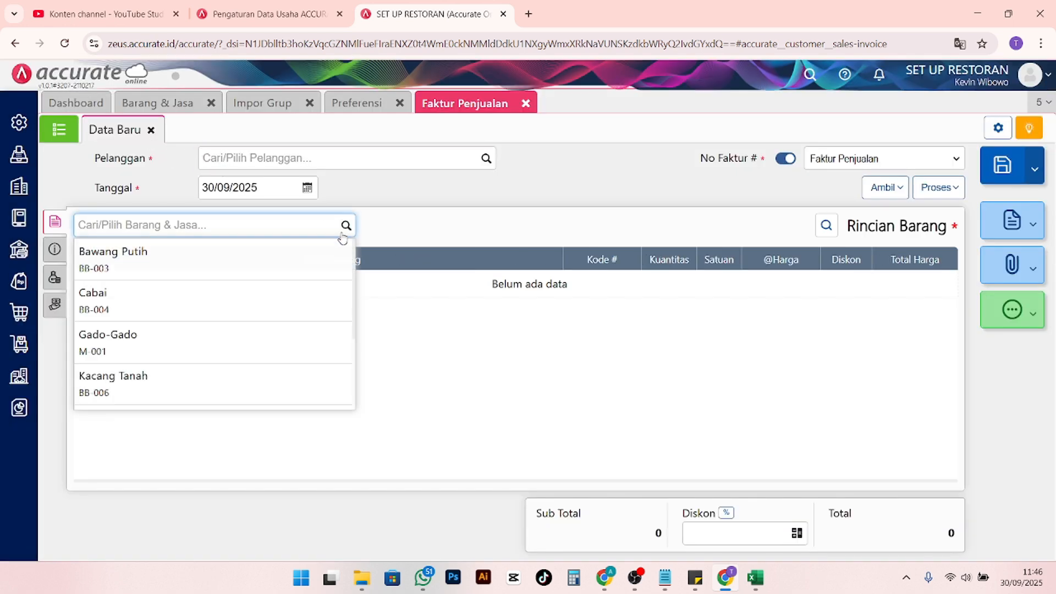
{"action": "scroll", "coordinate": [271, 315], "scroll_direction": "down", "scroll_amount": 1}
{"action": "scroll", "coordinate": [271, 314], "scroll_direction": "down", "scroll_amount": 2}
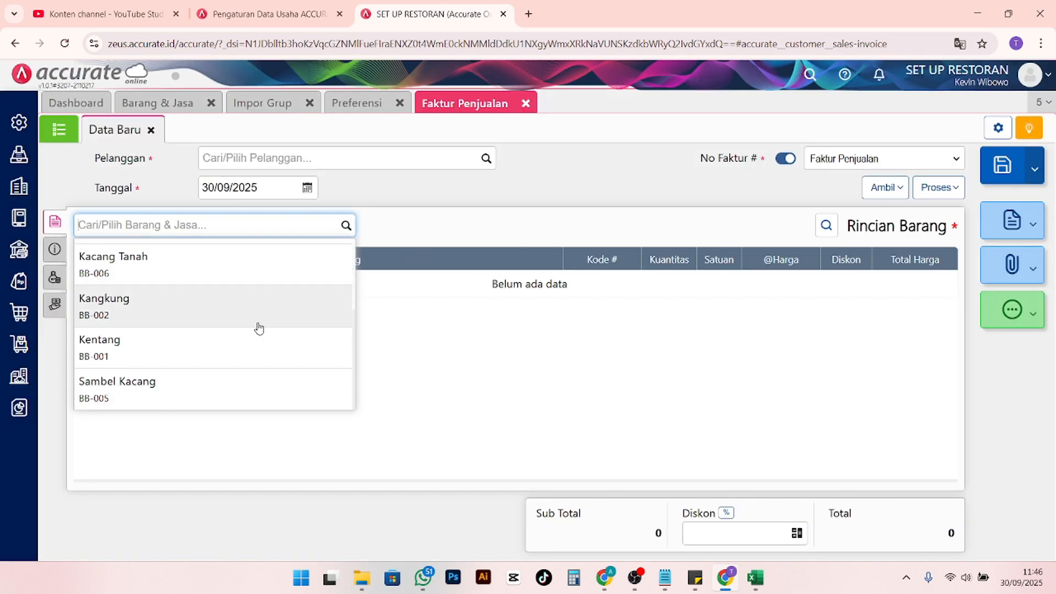
{"action": "scroll", "coordinate": [129, 393], "scroll_direction": "up", "scroll_amount": 2}
{"action": "scroll", "coordinate": [128, 393], "scroll_direction": "up", "scroll_amount": 1}
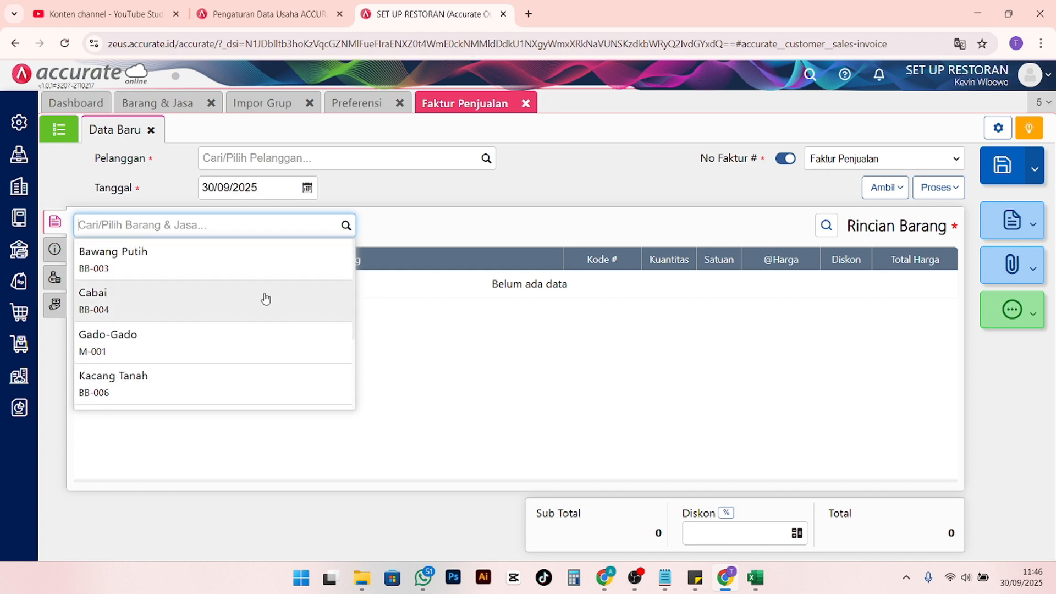